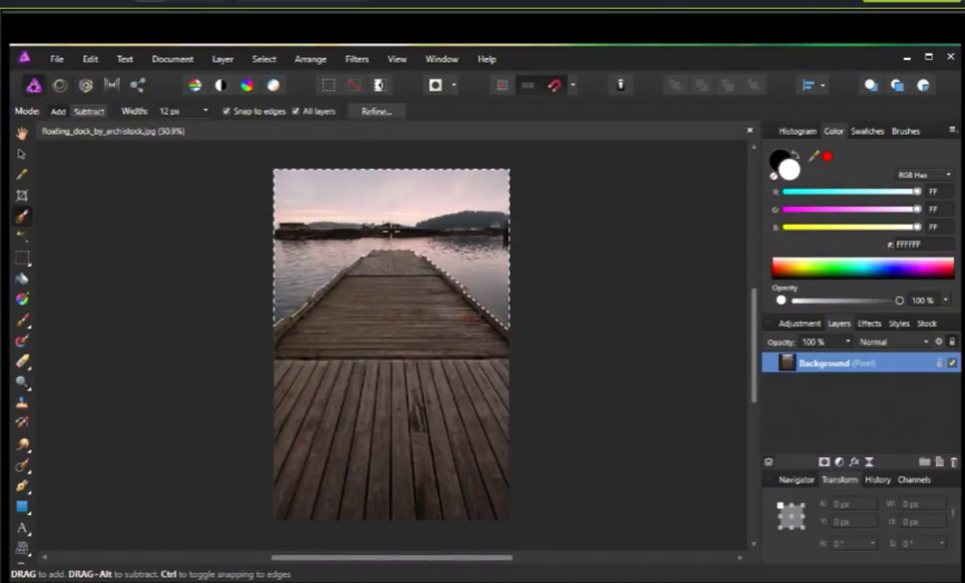
Delete the selected sky and water, then select and delete the fringe along the dock's left edge.
key(Delete)
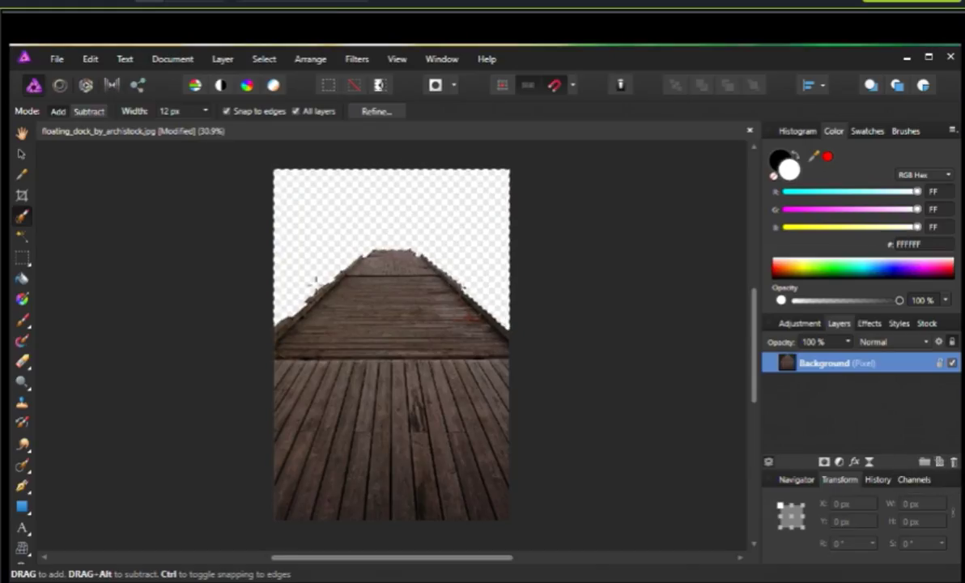
scroll(316, 280, up, 3)
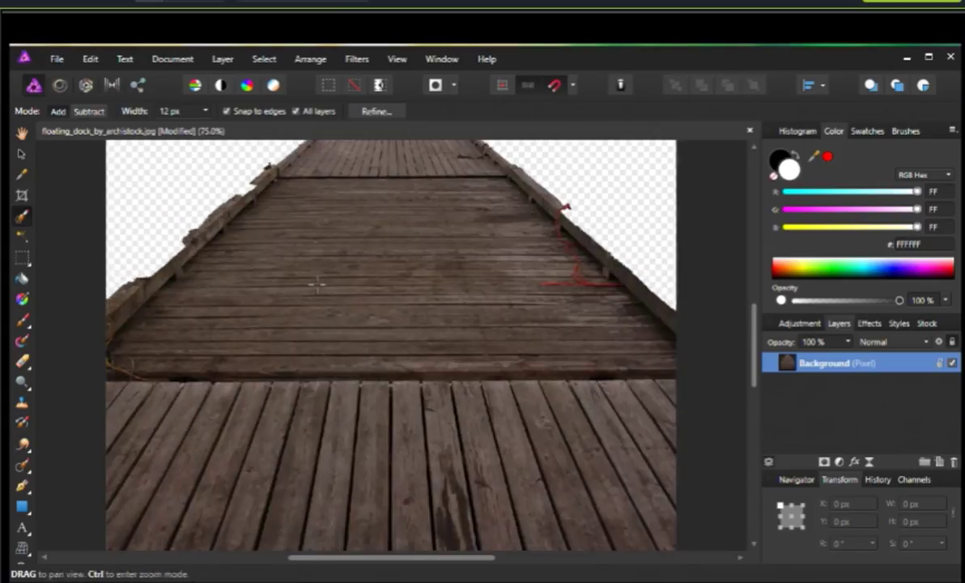
drag(315, 284, 378, 400)
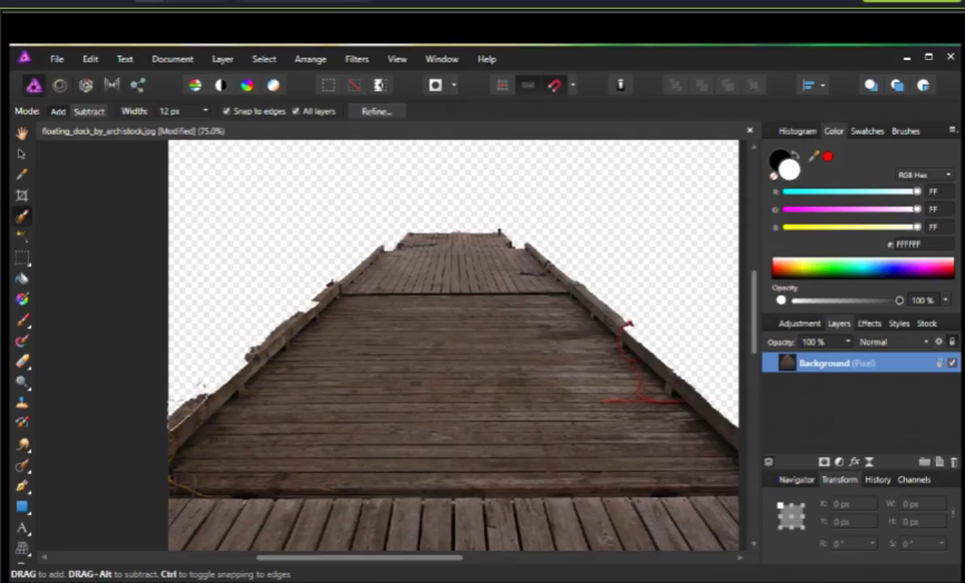
drag(166, 417, 271, 326)
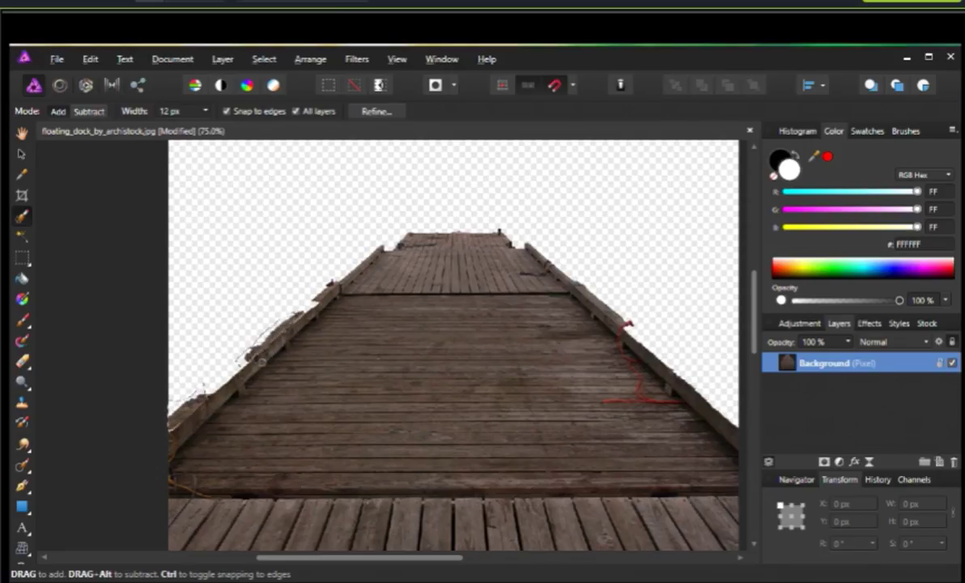
key(Delete)
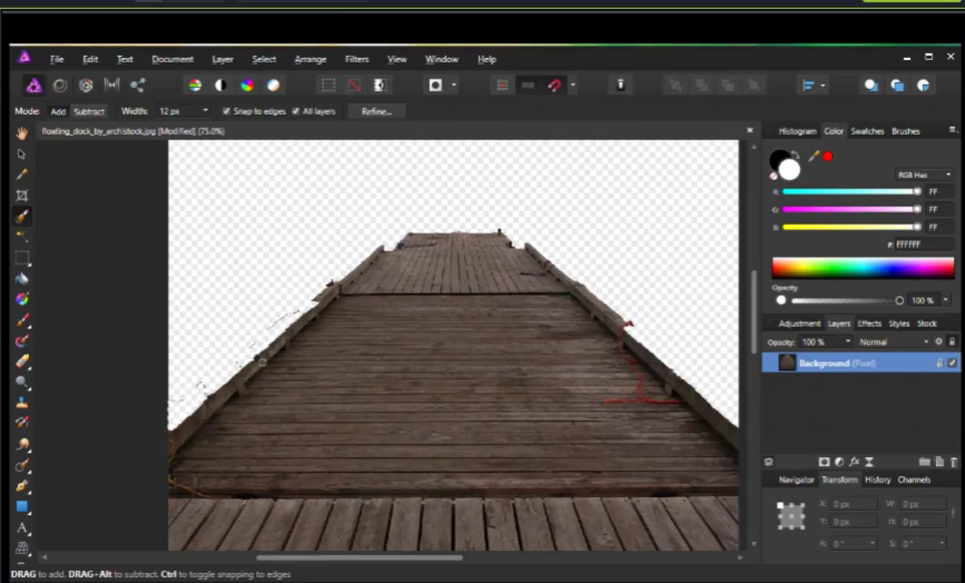
drag(332, 277, 302, 303)
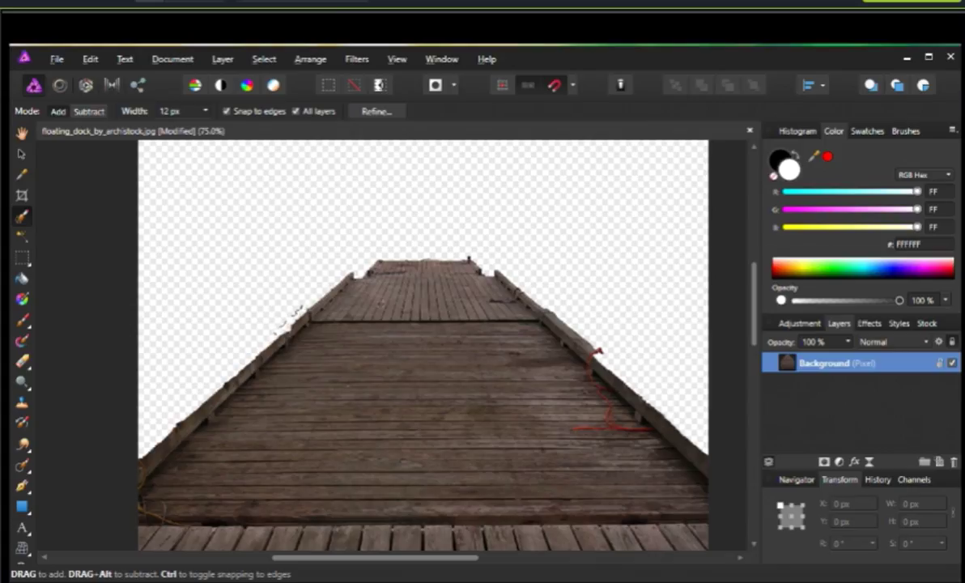
key(ctrl+minus)
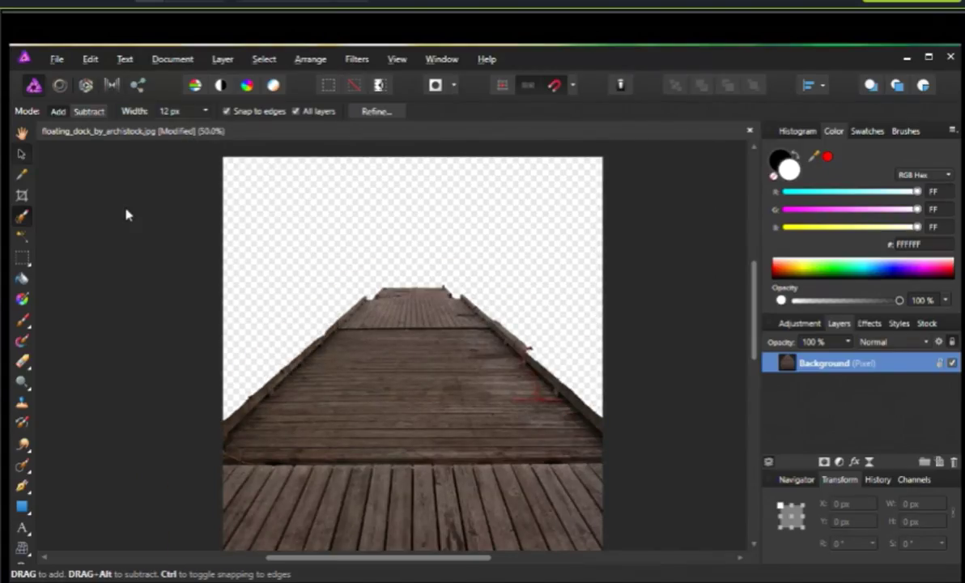
click(19, 156)
key(ctrl+minus)
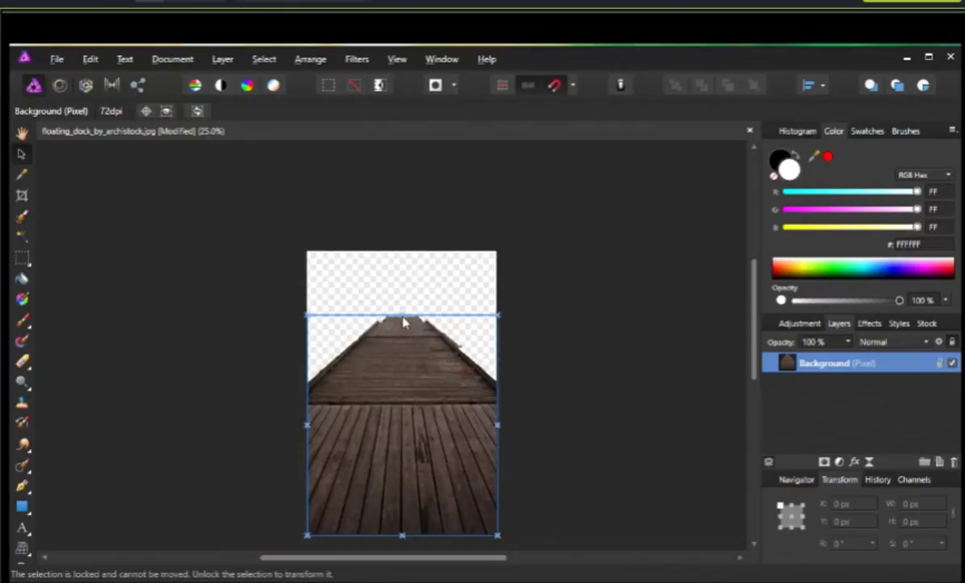
Unlock the dock layer, drag its bottom handle and move it down to the canvas bottom.
click(939, 364)
mouse_move(377, 298)
mouse_down()
mouse_move(409, 346)
mouse_move(405, 449)
mouse_up()
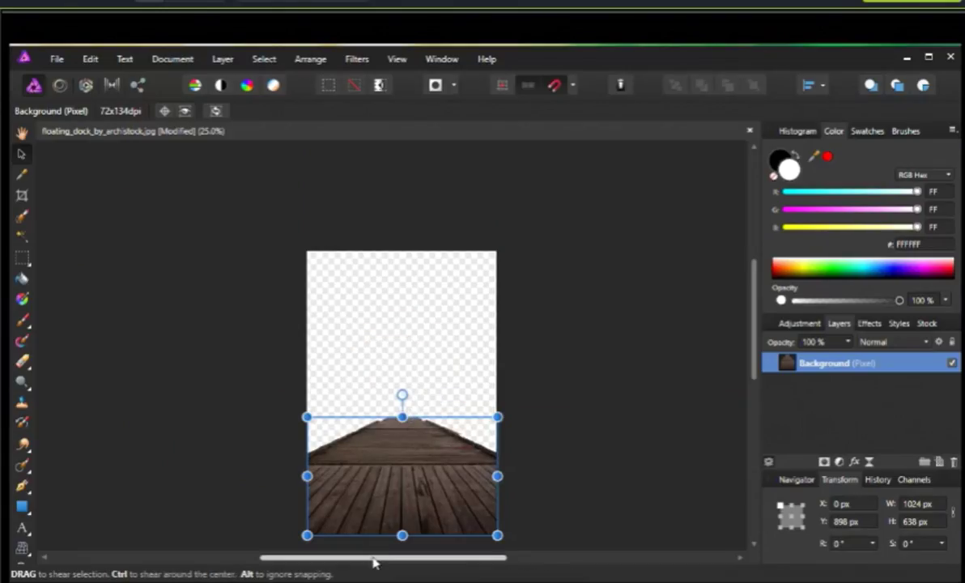
drag(402, 535, 396, 484)
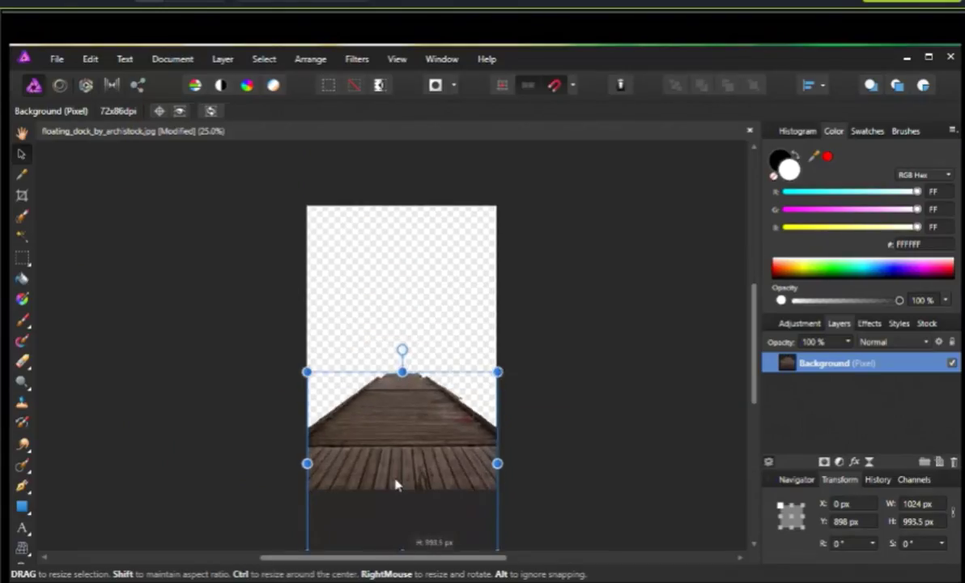
drag(394, 446, 396, 491)
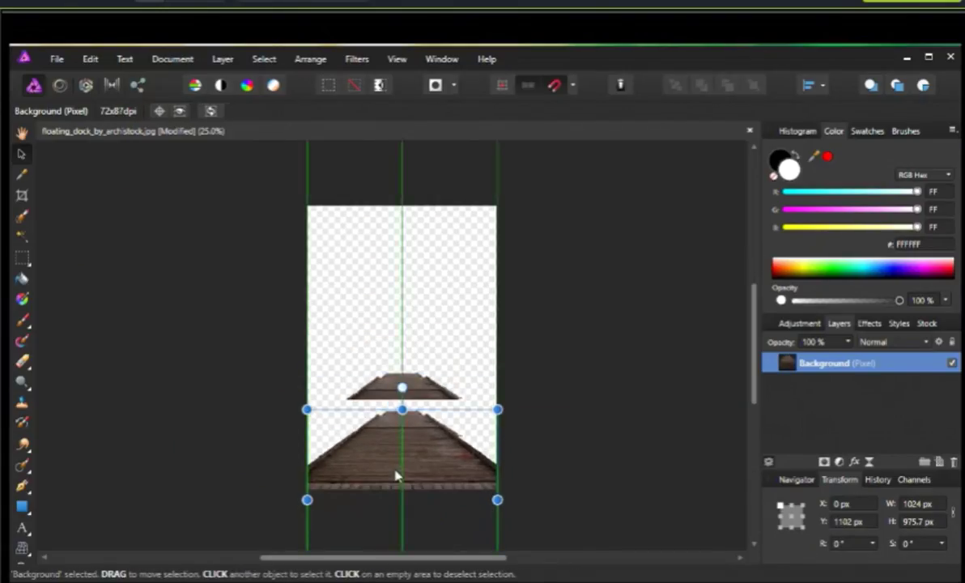
click(572, 469)
key(ctrl+plus)
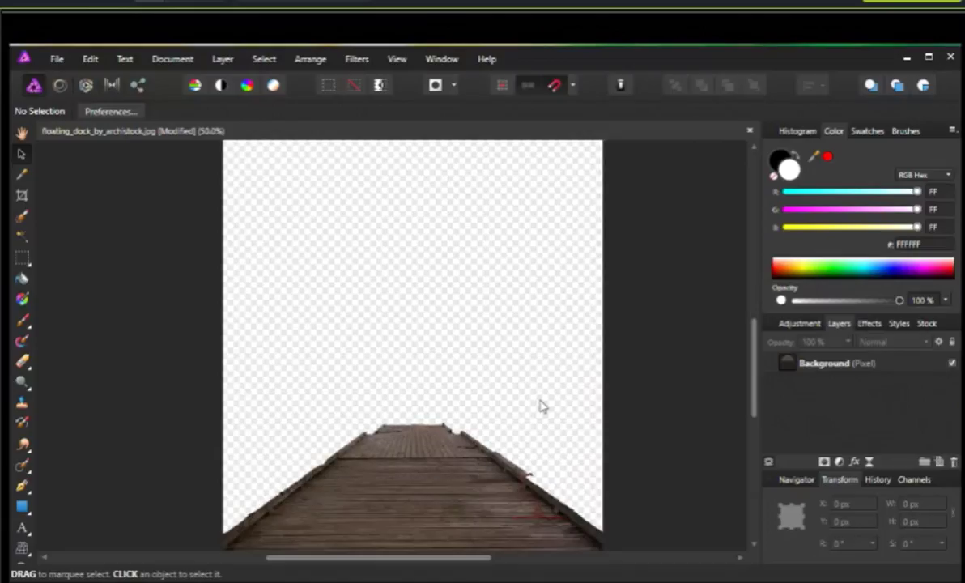
scroll(542, 406, down, 3)
scroll(493, 383, up, 2)
scroll(308, 209, up, 2)
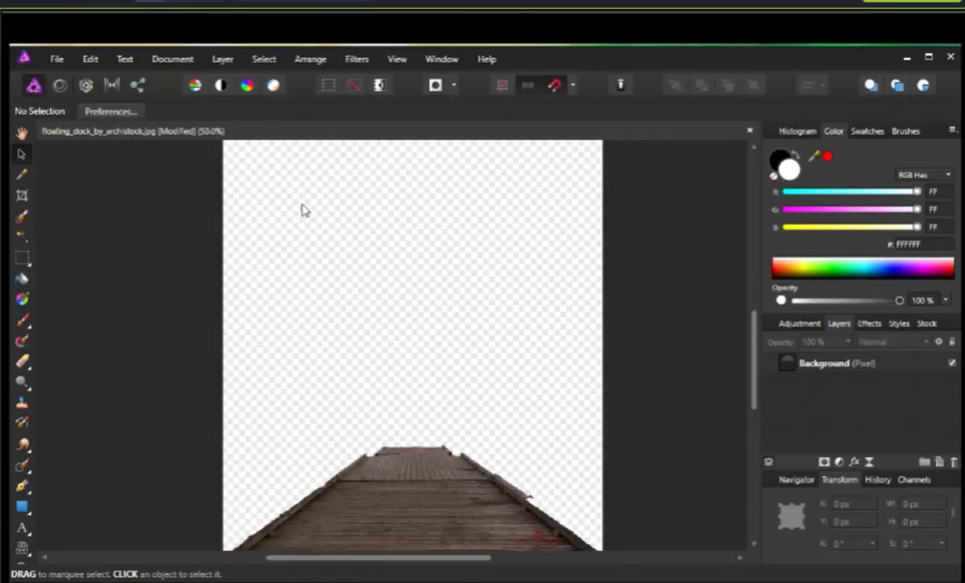
key(ctrl+minus)
Place the above_3_by_castock-d4gsrc0 cloud photo into the document.
click(56, 59)
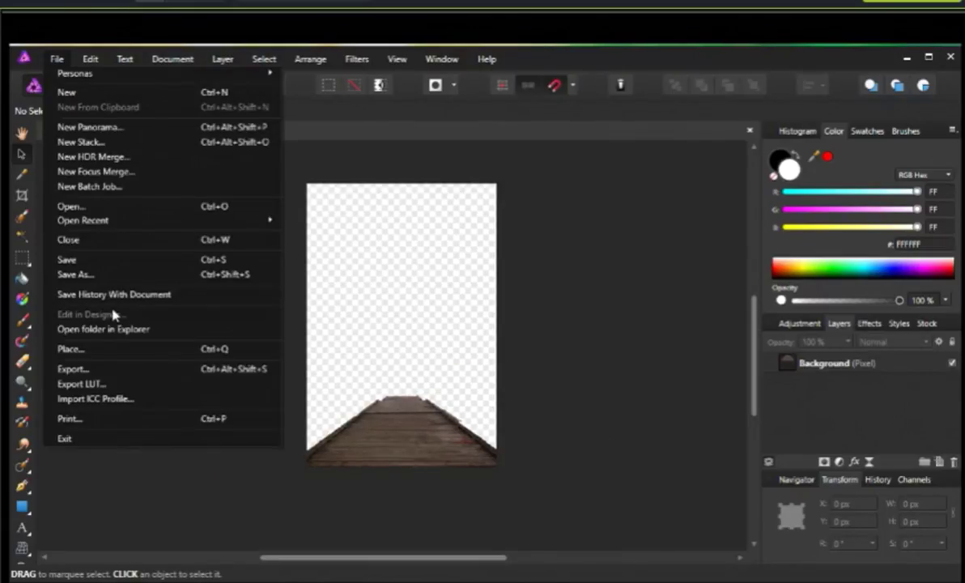
click(89, 350)
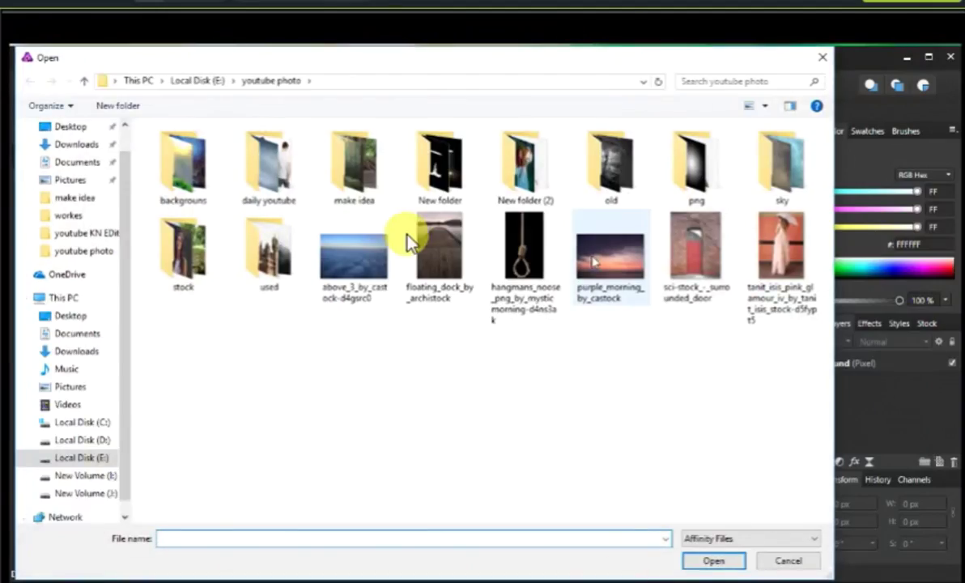
click(356, 275)
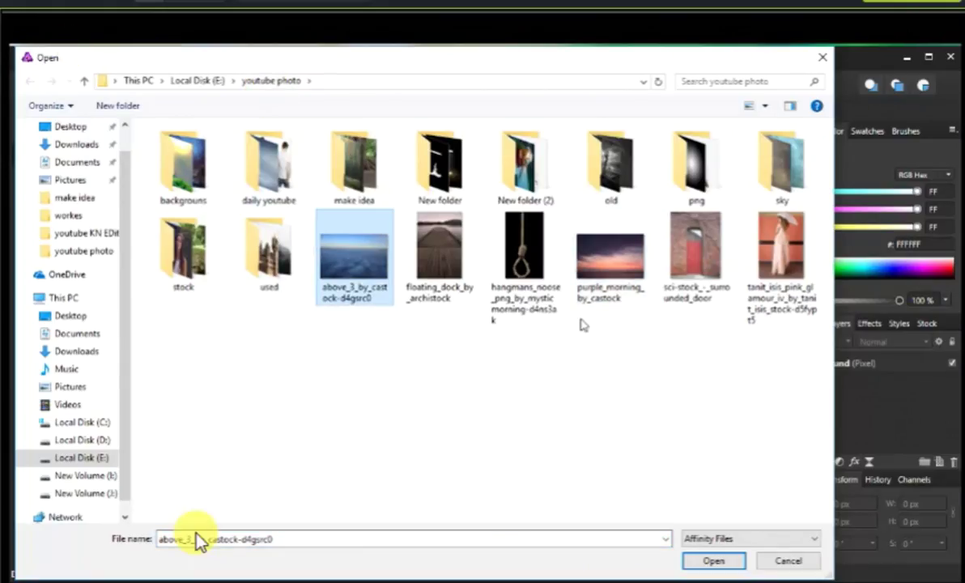
click(702, 562)
Scale the cloud photo to cover the canvas and move its layer beneath the dock.
drag(312, 270, 498, 369)
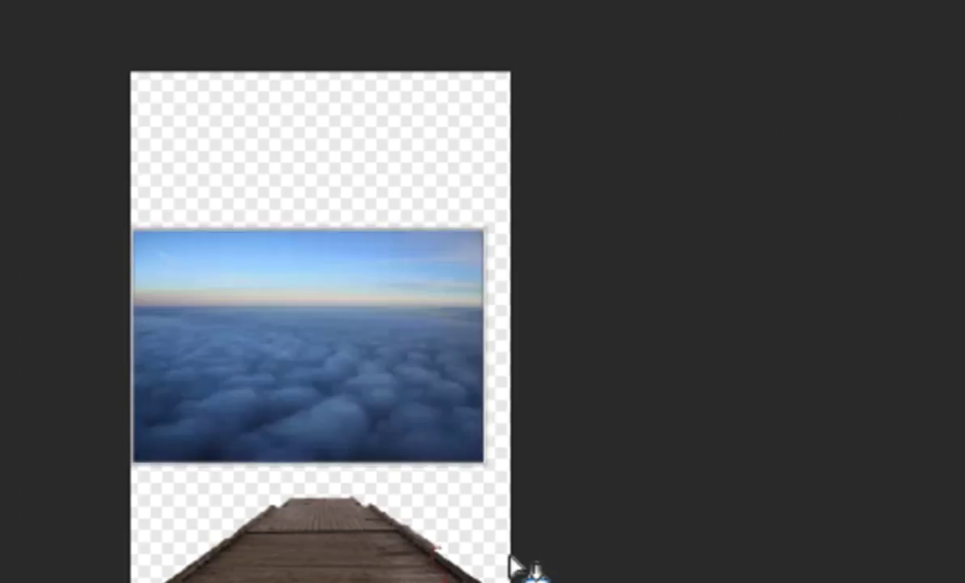
drag(630, 558, 678, 582)
mouse_move(528, 555)
mouse_down()
mouse_move(416, 463)
mouse_move(415, 423)
mouse_up()
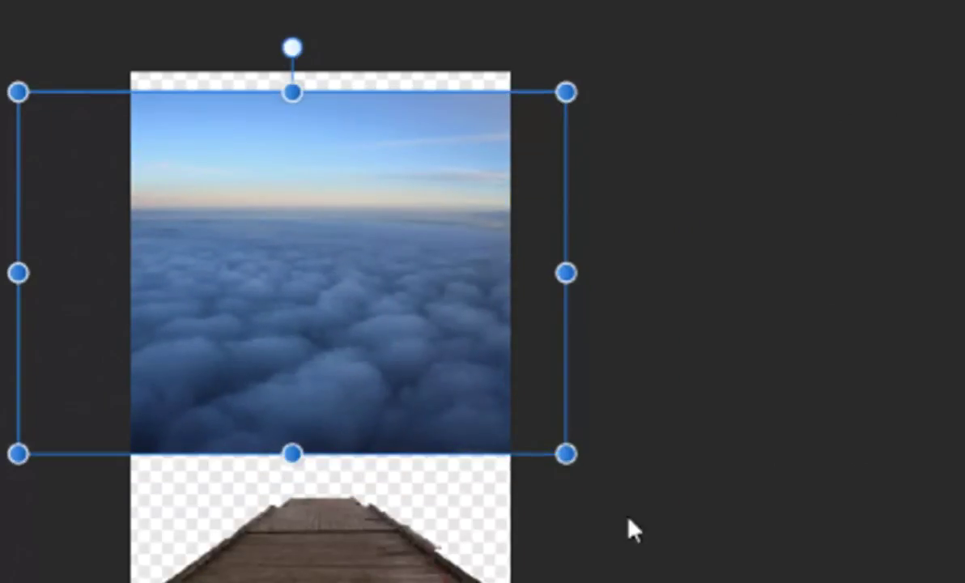
drag(566, 454, 808, 582)
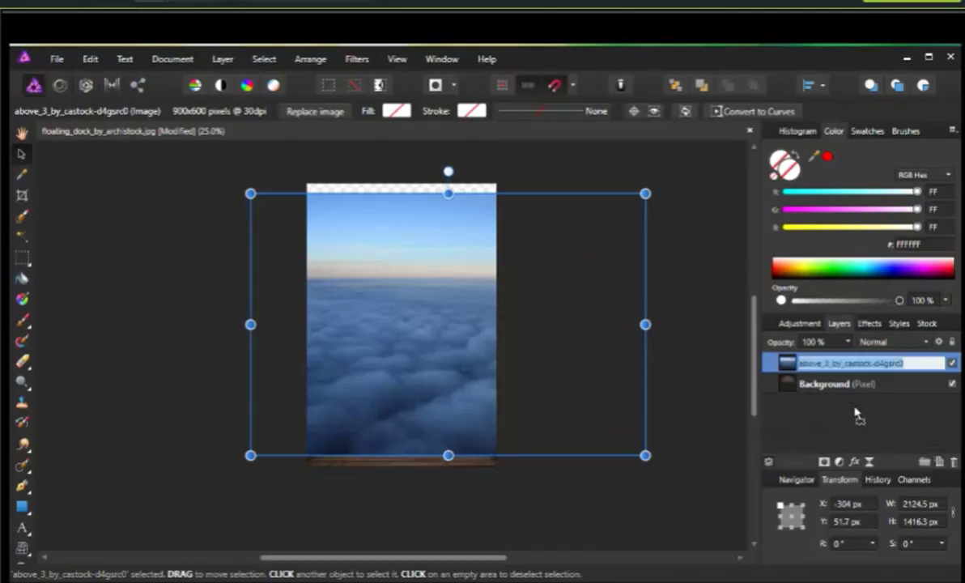
drag(819, 366, 855, 411)
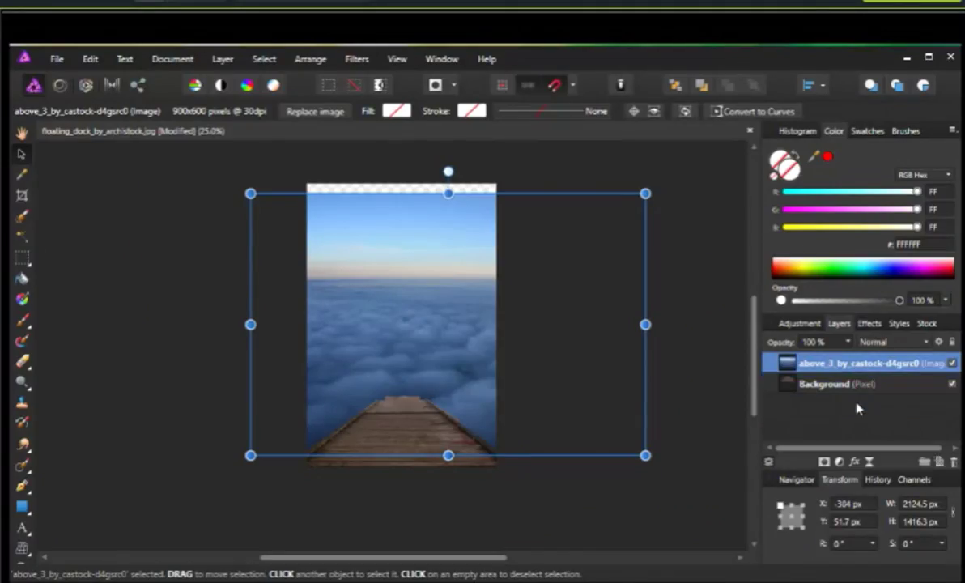
click(676, 413)
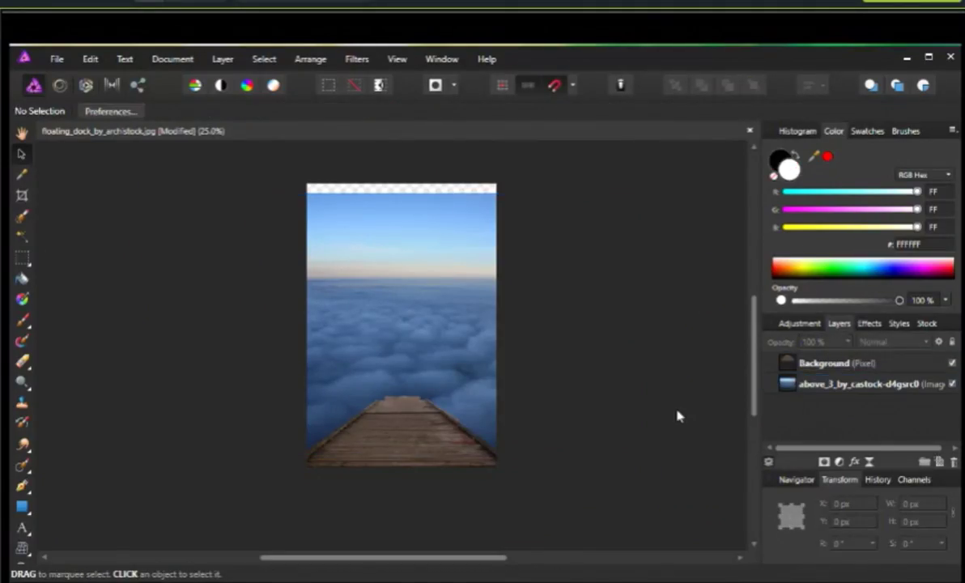
Set up a soft Eraser at 360 px targeting the cloud layer.
key(ctrl+plus)
scroll(671, 407, up, 2)
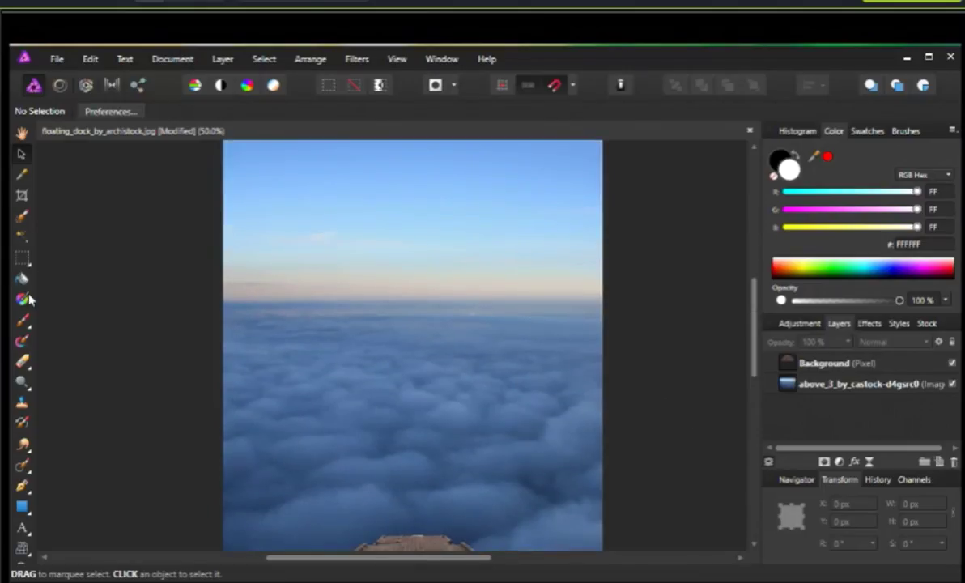
click(22, 361)
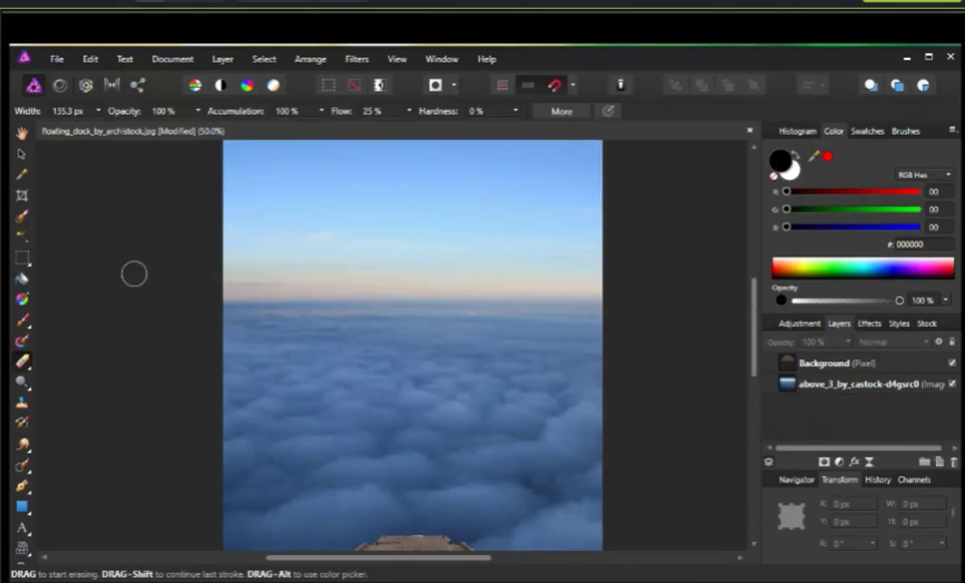
click(823, 385)
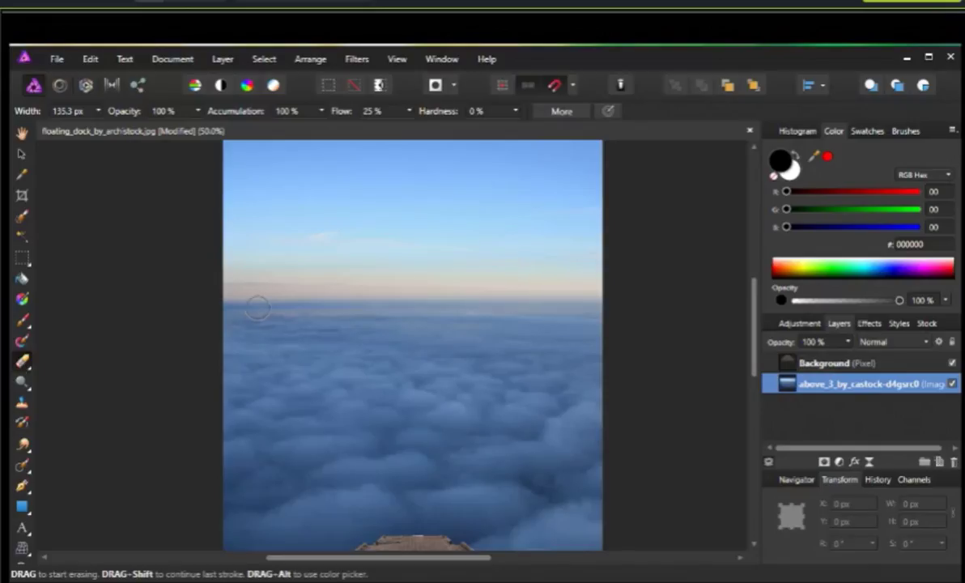
key(bracketright)
key(bracketright)
key(bracketright)
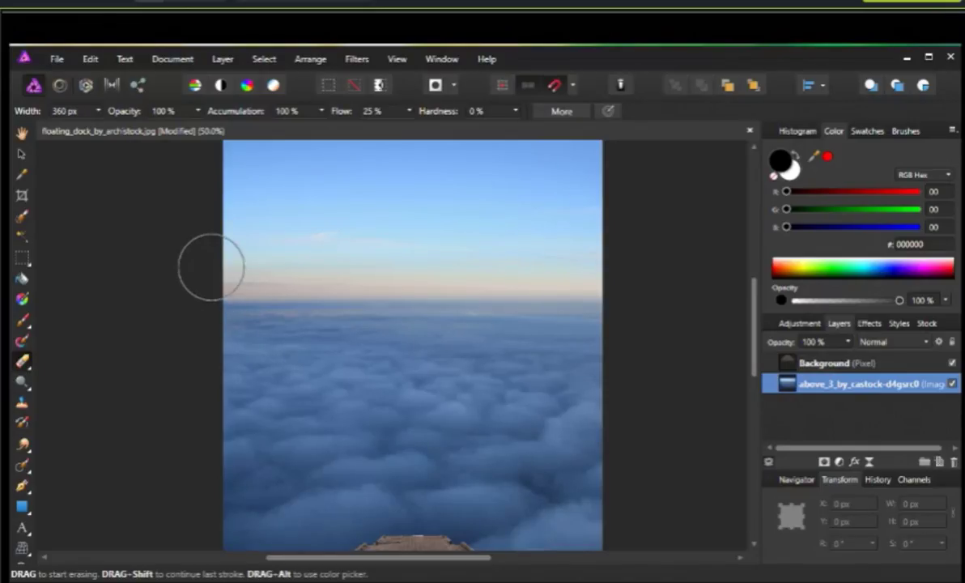
click(98, 113)
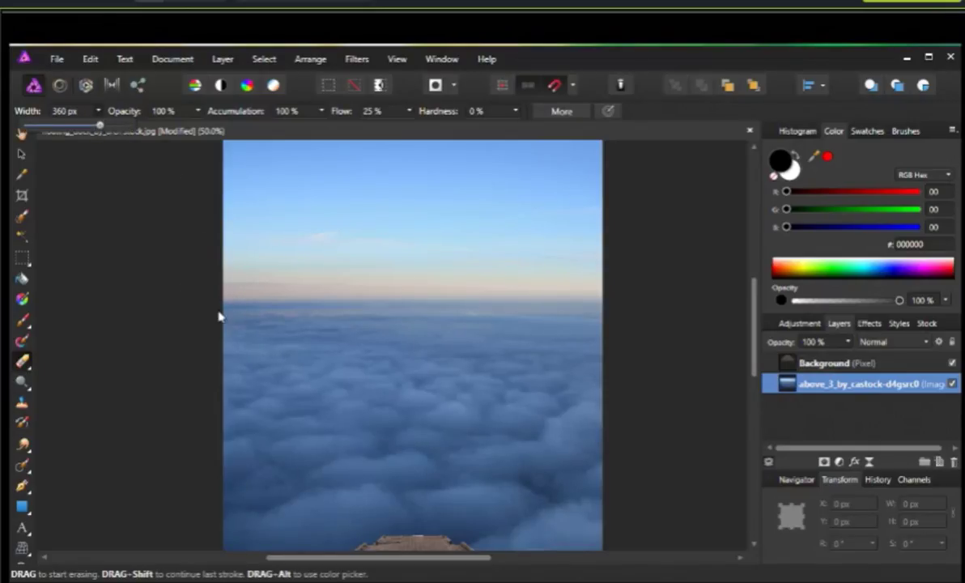
Erase the cloud photo's sky so the cloud sea fades into transparency.
mouse_move(205, 327)
mouse_down()
mouse_move(249, 269)
mouse_move(288, 168)
mouse_move(689, 171)
mouse_move(482, 224)
mouse_move(434, 206)
mouse_move(558, 260)
mouse_move(670, 227)
mouse_move(204, 264)
mouse_move(297, 276)
mouse_move(271, 291)
mouse_move(496, 297)
mouse_move(293, 241)
mouse_move(185, 261)
mouse_move(453, 276)
mouse_up()
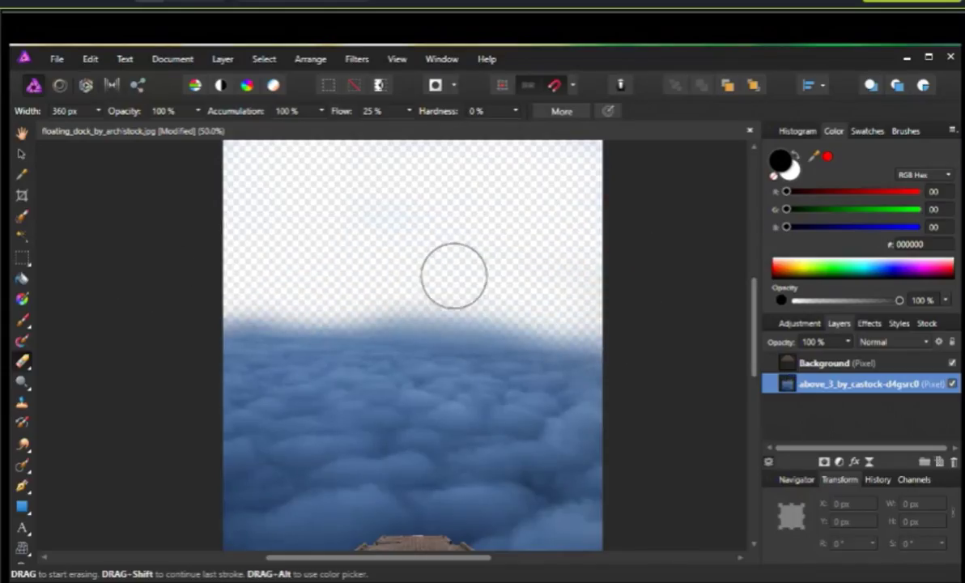
mouse_move(200, 327)
mouse_down()
mouse_move(454, 282)
mouse_move(517, 309)
mouse_up()
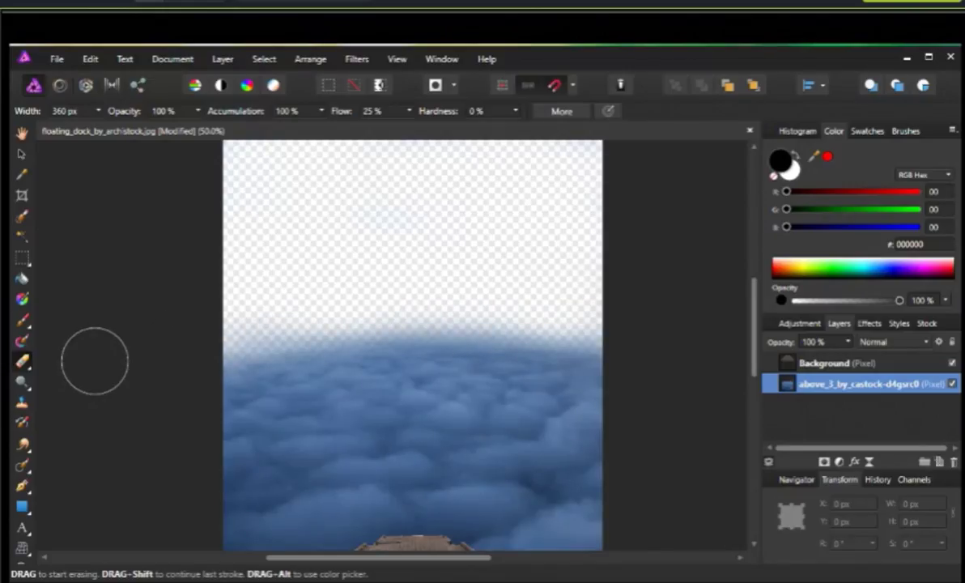
key(ctrl+minus)
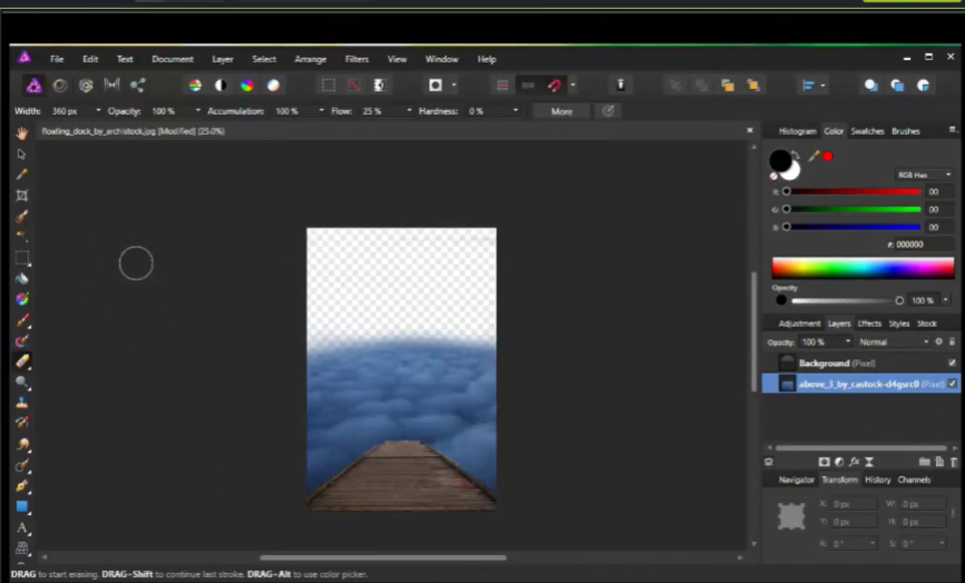
click(57, 59)
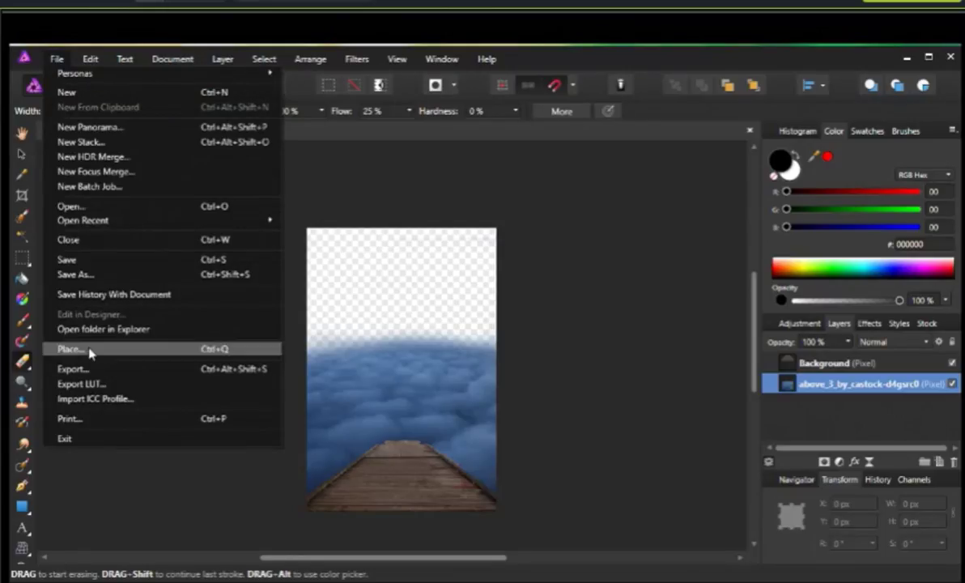
Place the purple_morning_by_castock sunset photo into the document.
click(89, 355)
click(610, 256)
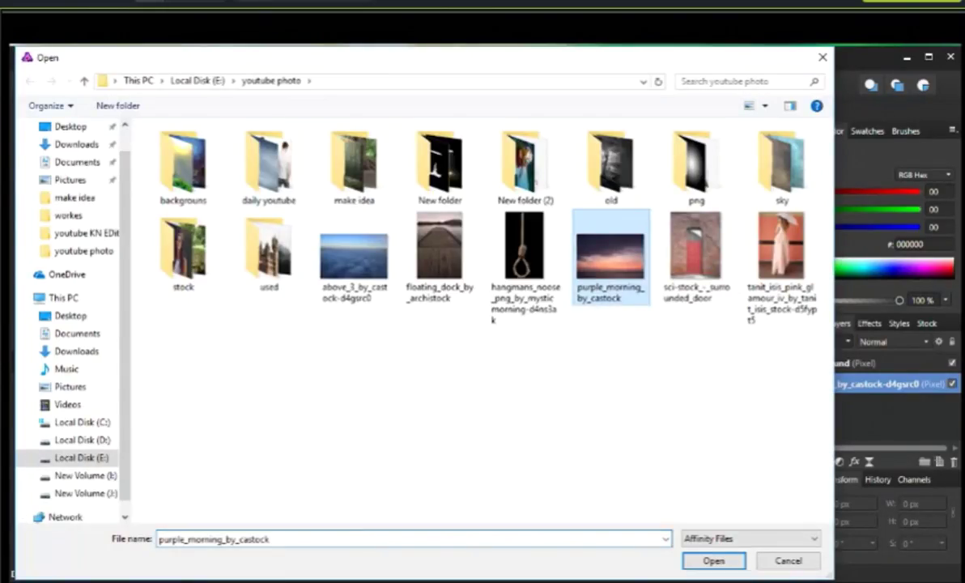
click(710, 563)
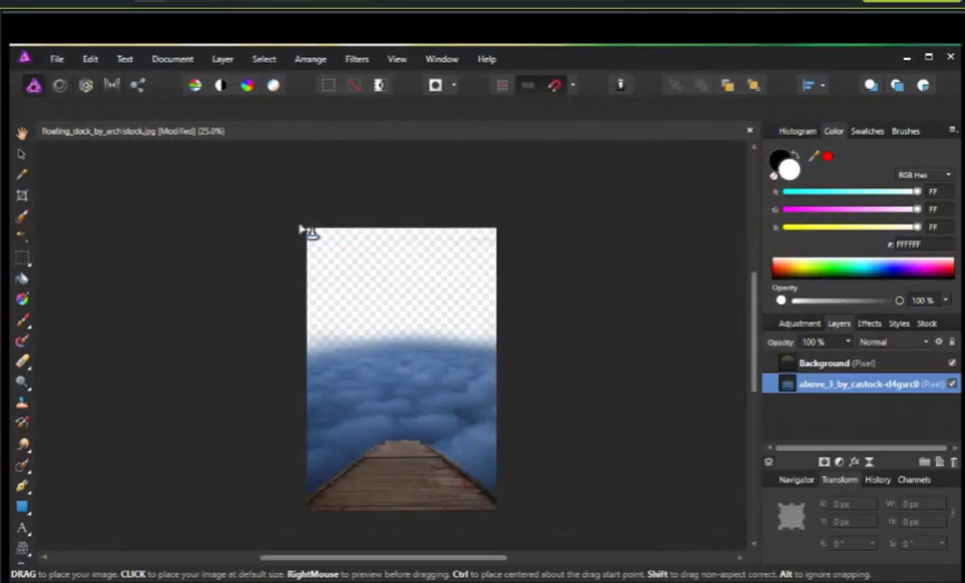
Size the sunset image across the canvas and move its layer below the clouds.
drag(301, 230, 539, 397)
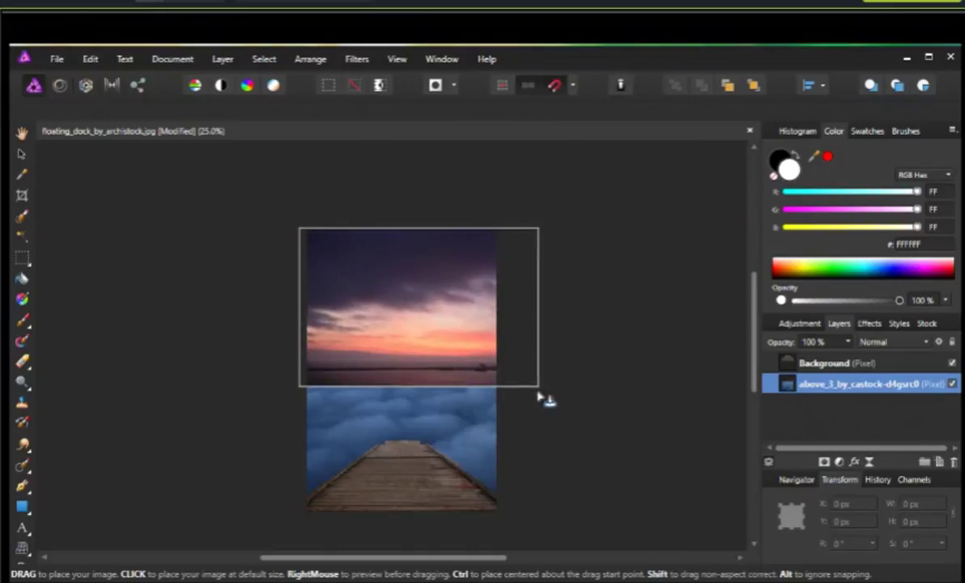
drag(539, 397, 567, 403)
mouse_move(506, 375)
mouse_down()
mouse_move(477, 387)
mouse_move(492, 376)
mouse_up()
mouse_move(552, 407)
mouse_down()
mouse_move(591, 431)
mouse_move(581, 425)
mouse_up()
drag(822, 385, 822, 414)
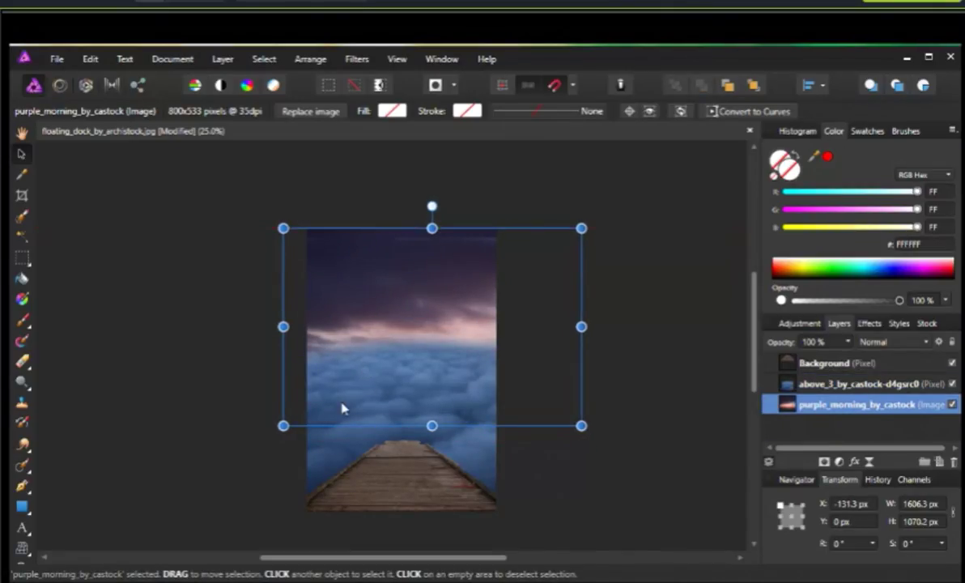
drag(499, 398, 454, 356)
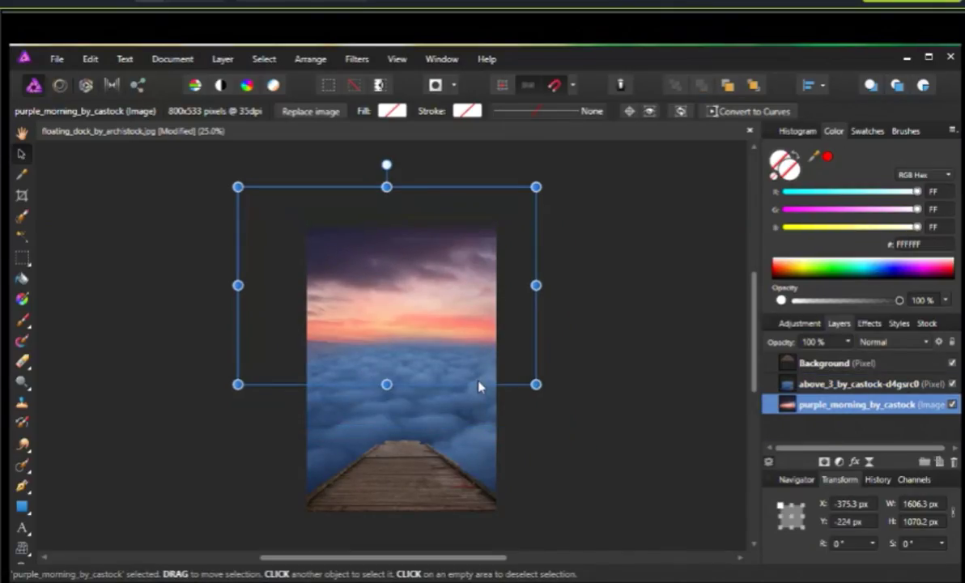
click(23, 321)
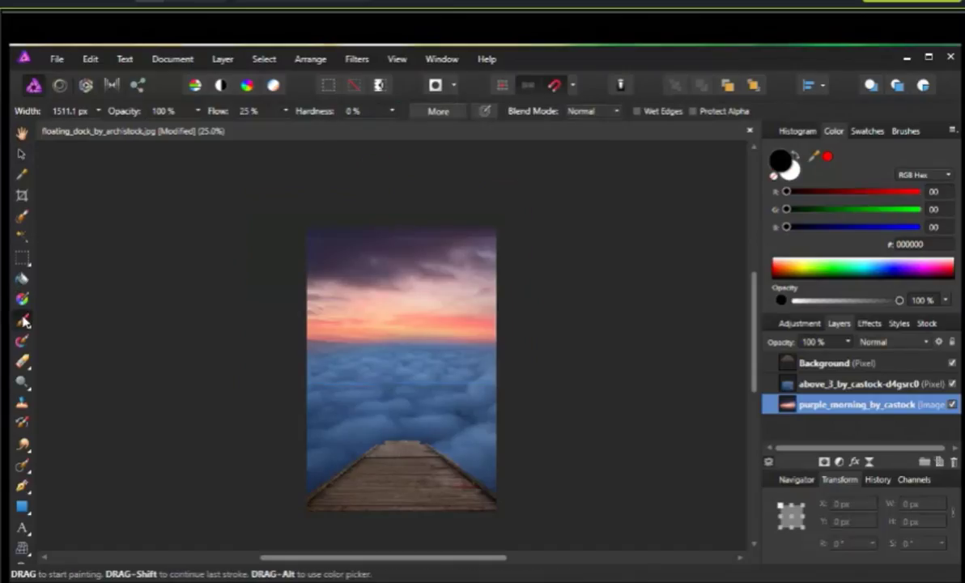
Erase a soft band along the cloud layer's horizon to blend it into the sunset.
click(23, 361)
drag(327, 340, 302, 350)
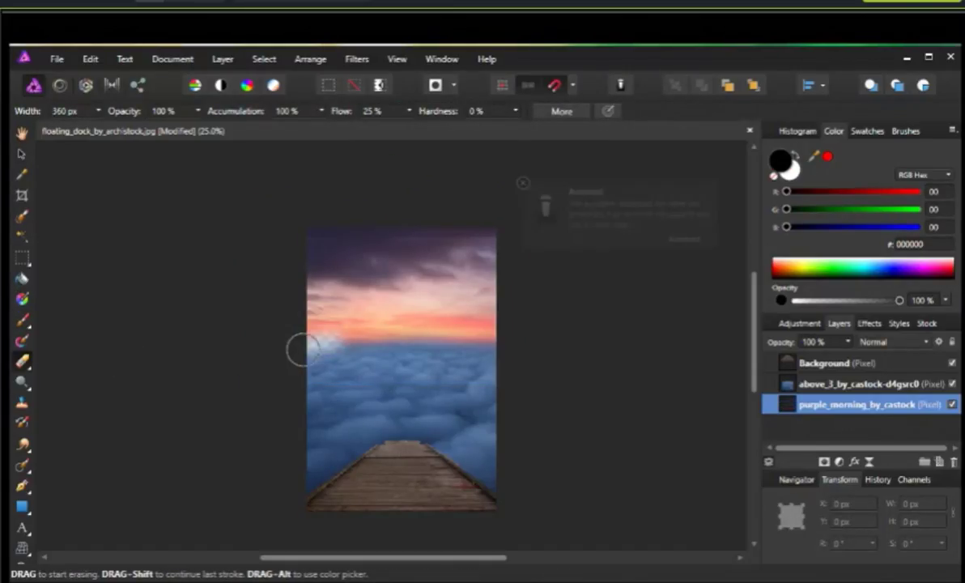
click(822, 390)
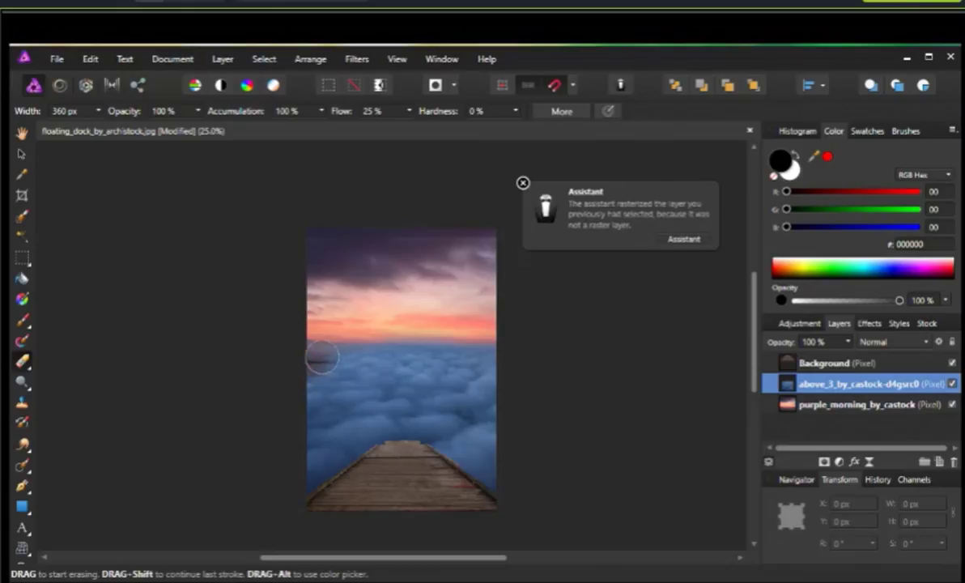
drag(328, 348, 508, 364)
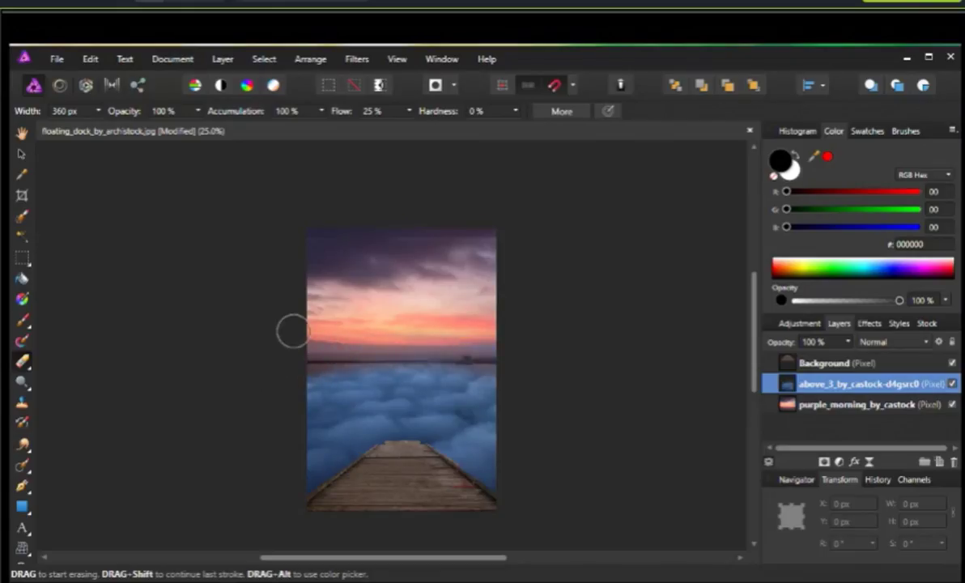
key(ctrl+plus)
scroll(293, 331, down, 2)
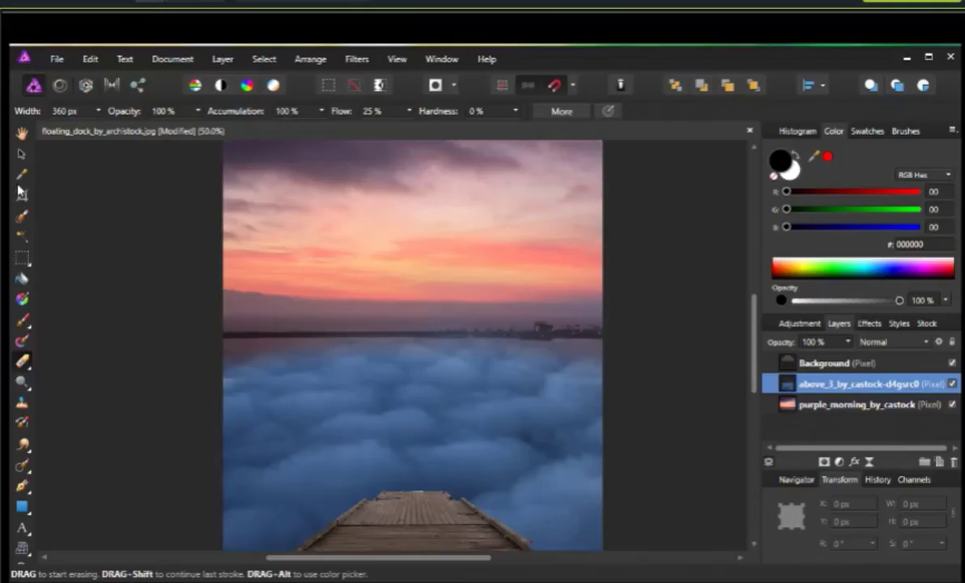
Move the cloud layer up about 45 px and scale it up proportionally.
click(22, 156)
scroll(573, 505, down, 2)
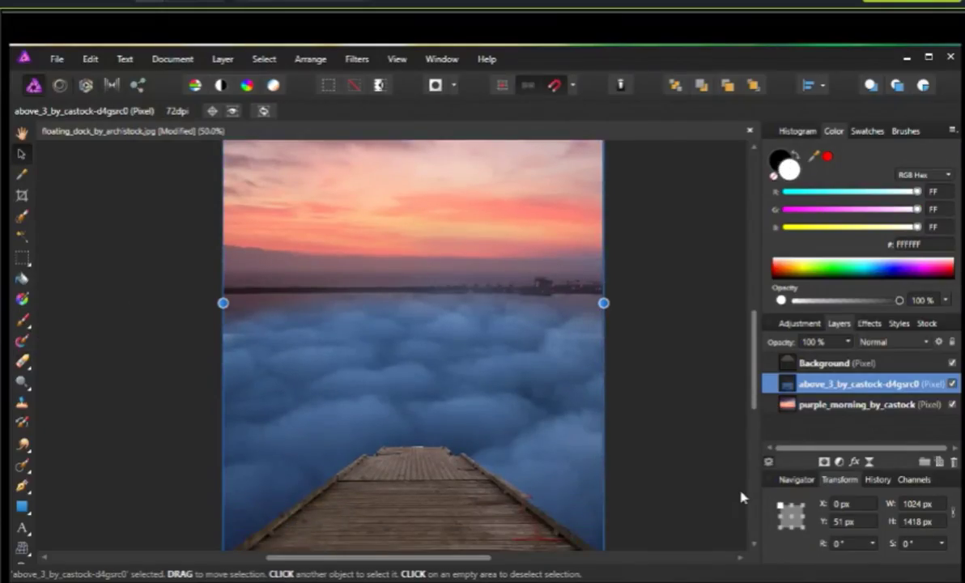
drag(500, 469, 505, 435)
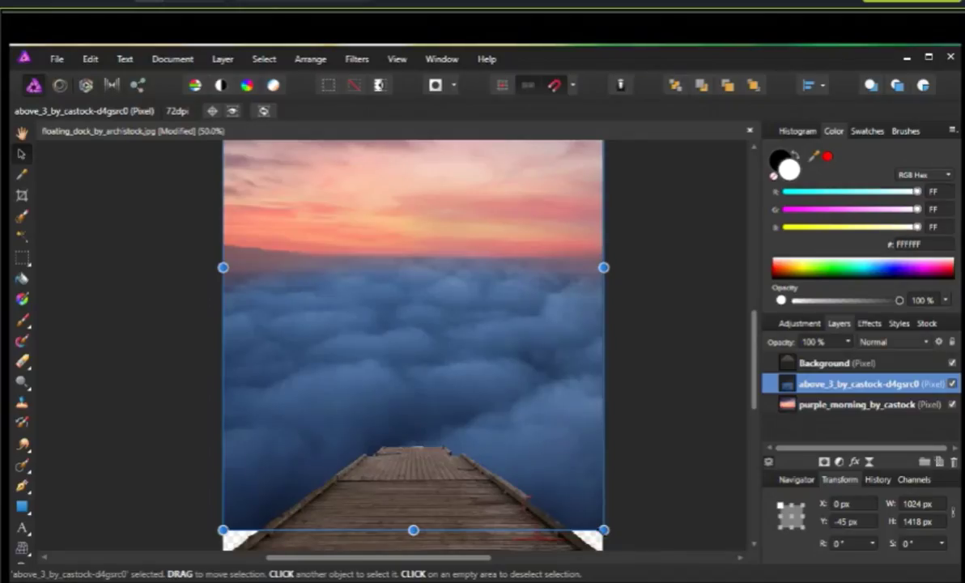
drag(603, 530, 664, 535)
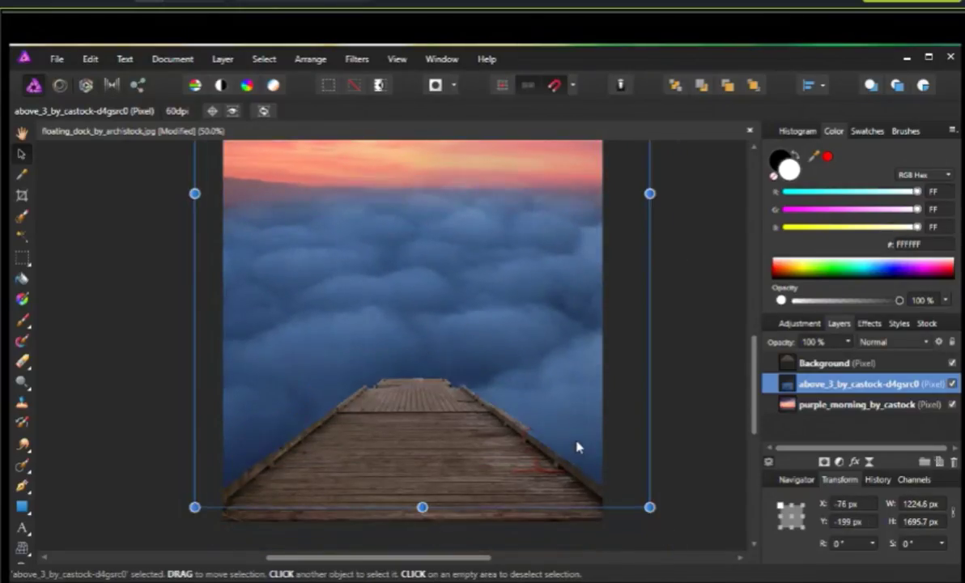
click(689, 431)
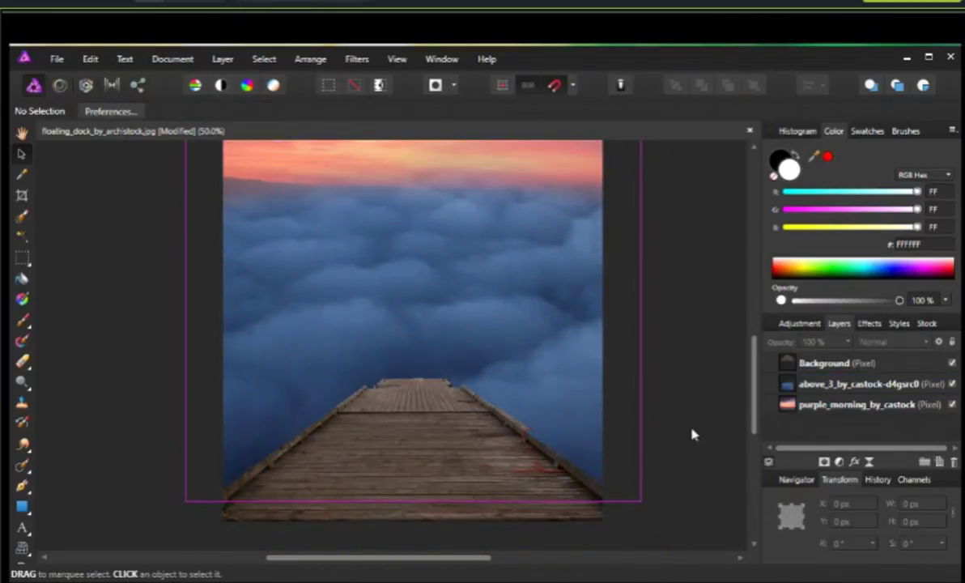
drag(553, 458, 526, 576)
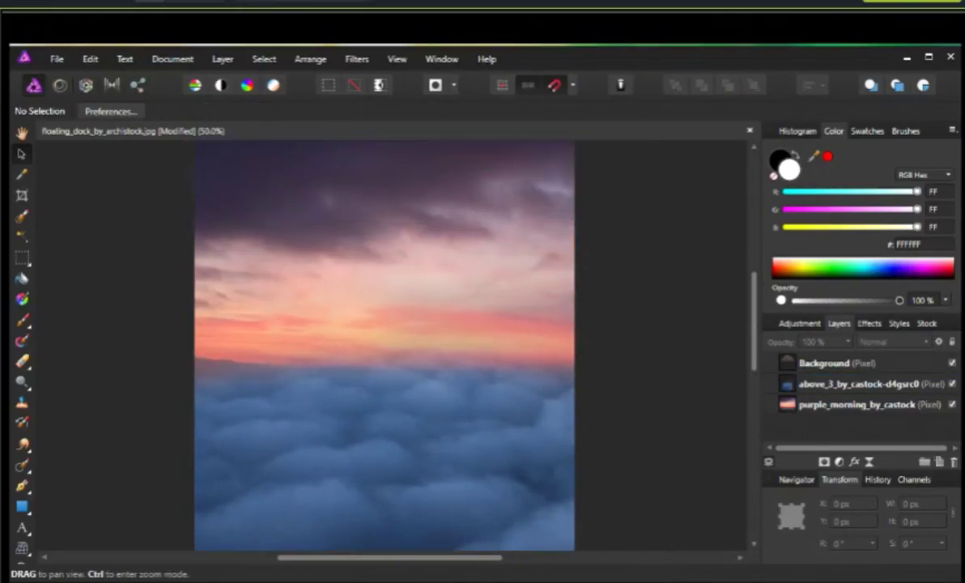
key(ctrl+minus)
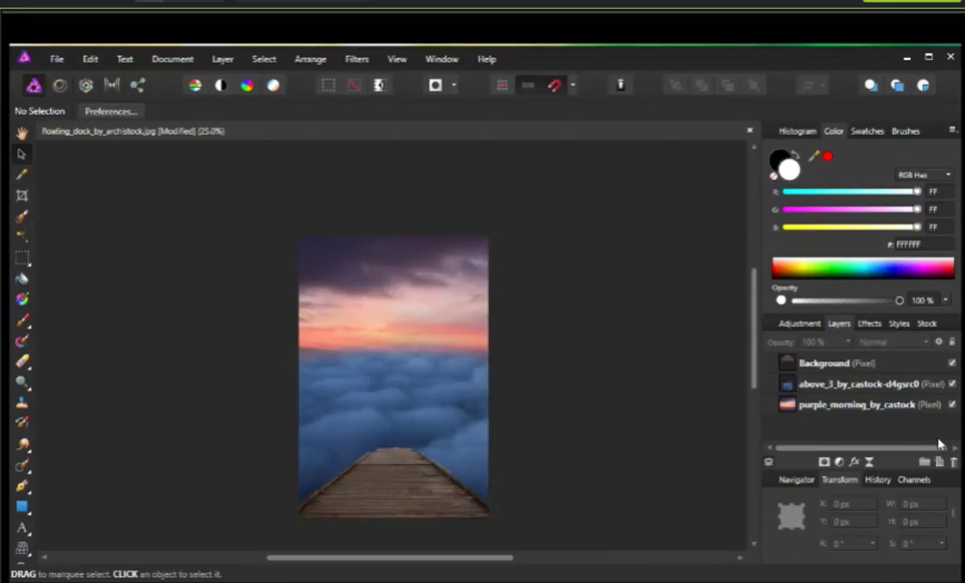
Apply Auto Levels to the cloud layer and the purple_morning_by_castock sky layer.
click(838, 390)
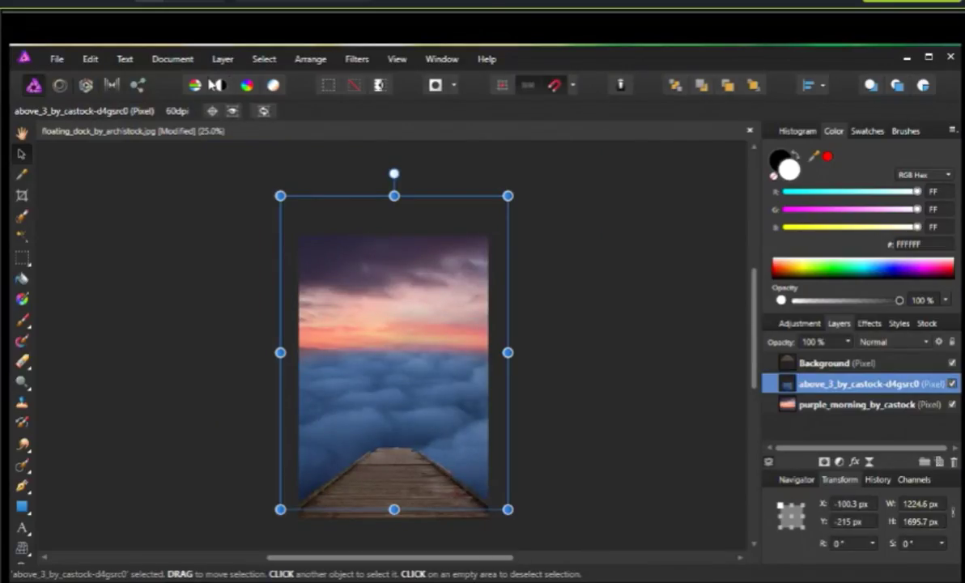
click(194, 85)
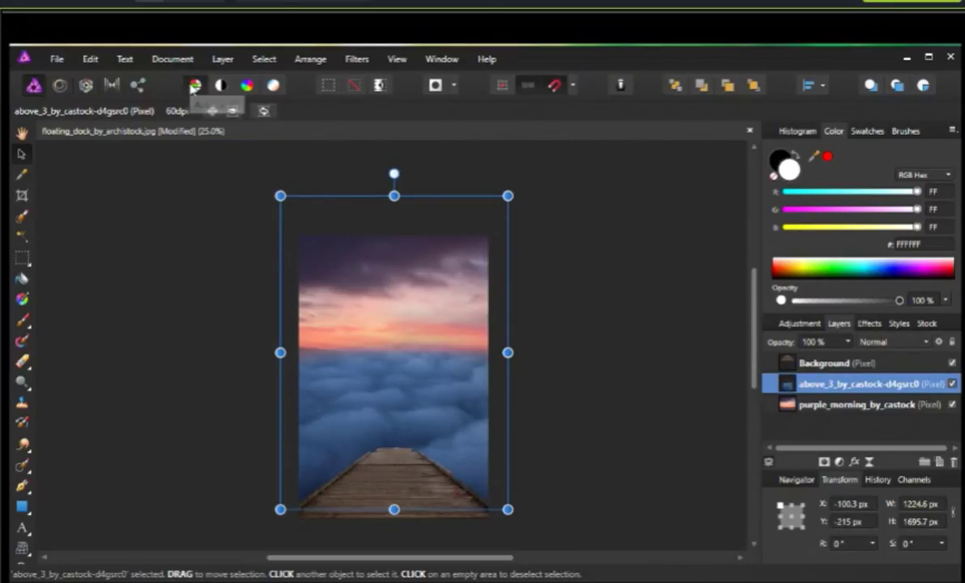
click(589, 279)
click(816, 409)
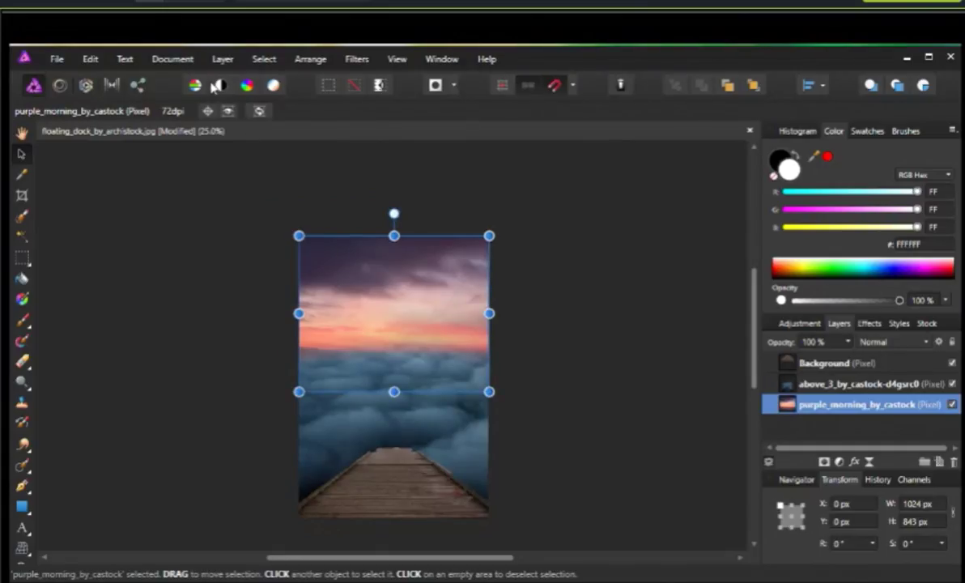
click(196, 89)
click(683, 331)
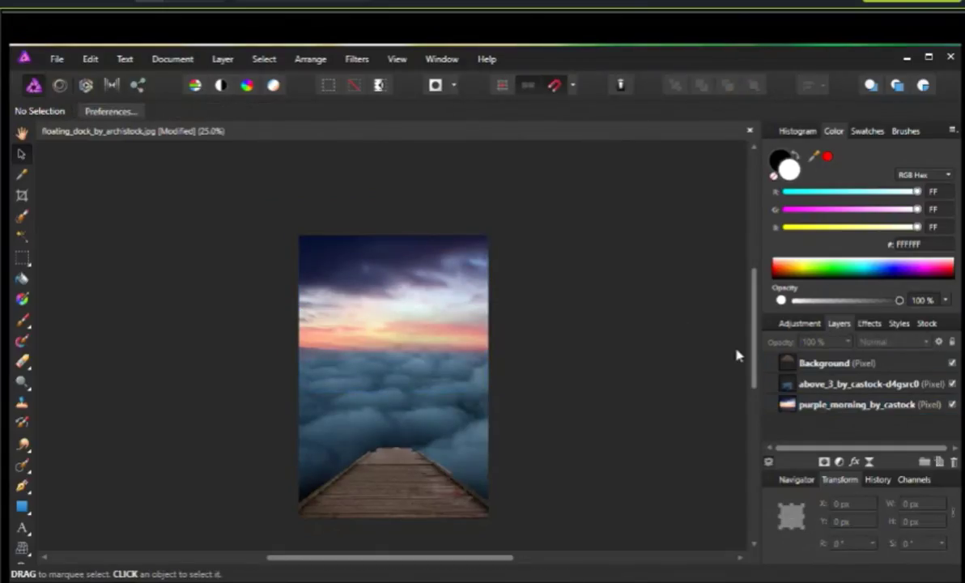
Browse the adjustments list, then select the sky, cloud and Background layers together.
click(815, 326)
scroll(818, 380, down, 3)
scroll(819, 394, down, 5)
scroll(818, 395, down, 1)
scroll(819, 394, up, 3)
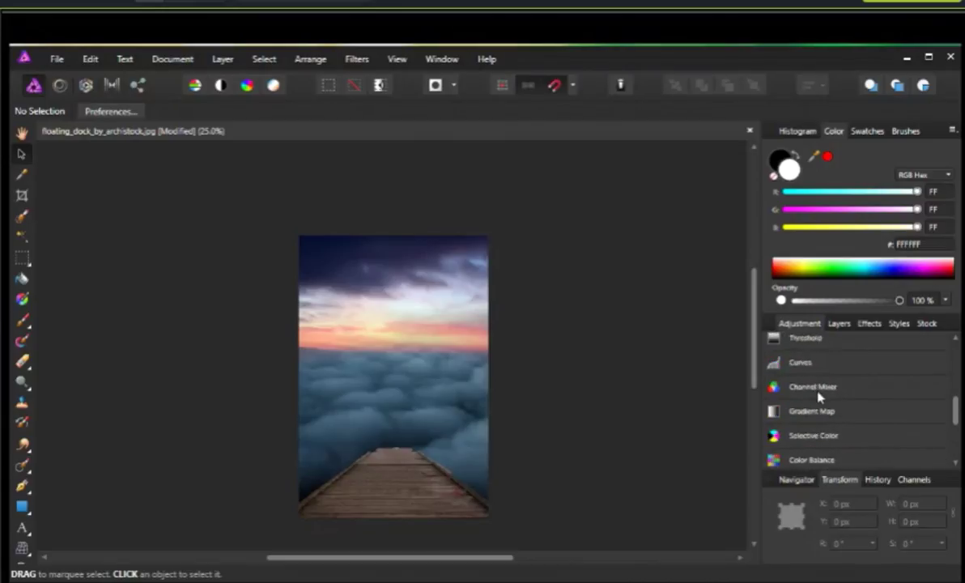
scroll(818, 388, up, 5)
click(840, 324)
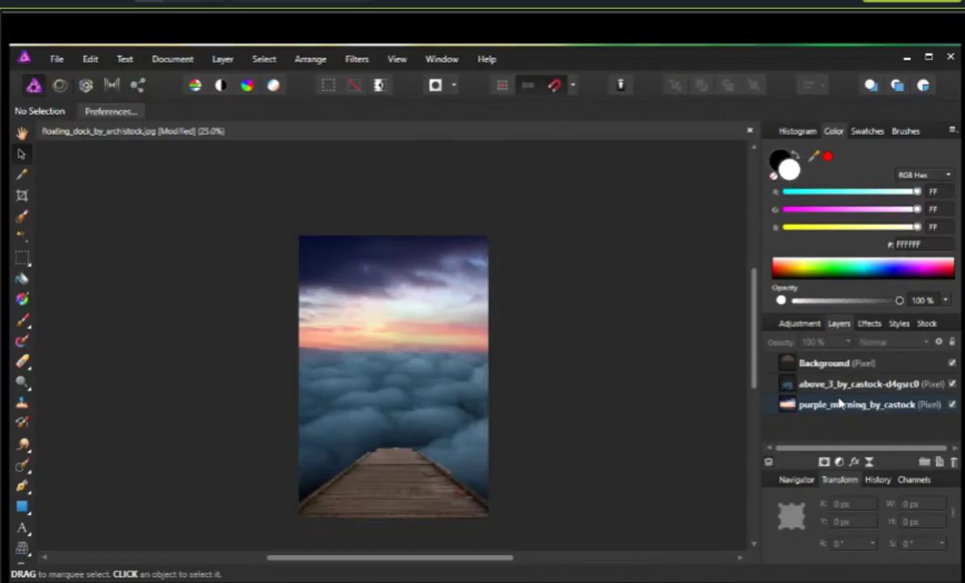
click(839, 404)
shift+click(843, 384)
shift+click(845, 364)
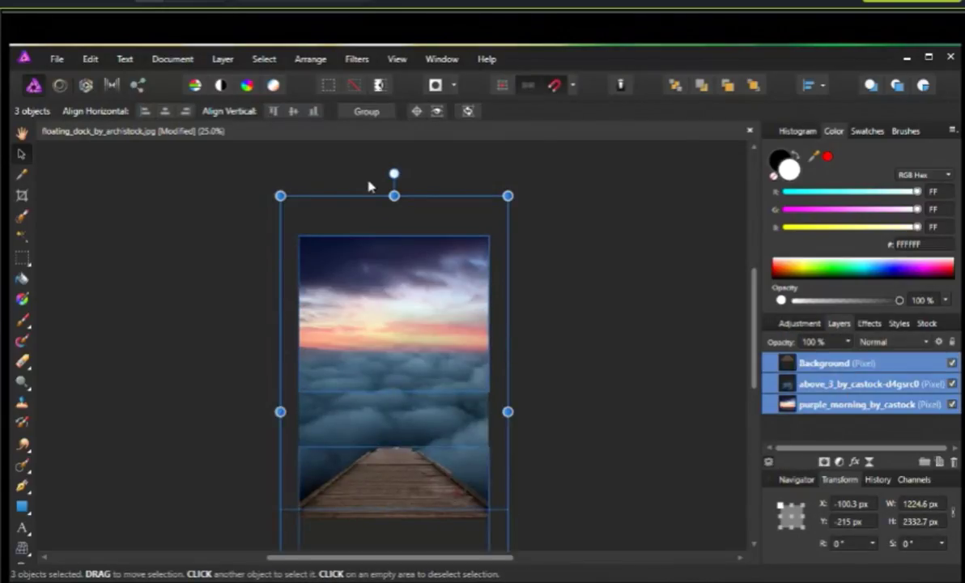
Merge the three selected layers into one and duplicate the merged layer.
click(223, 59)
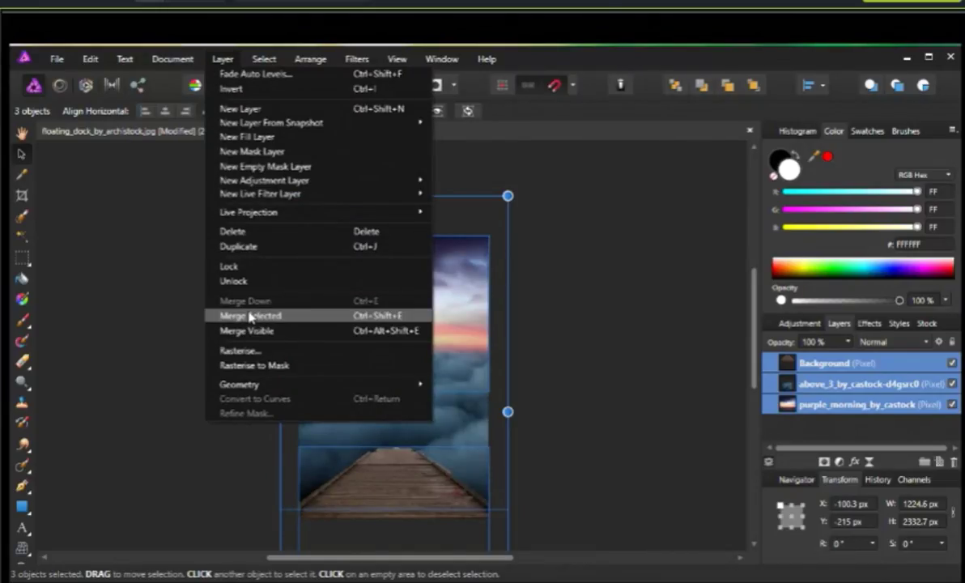
click(250, 316)
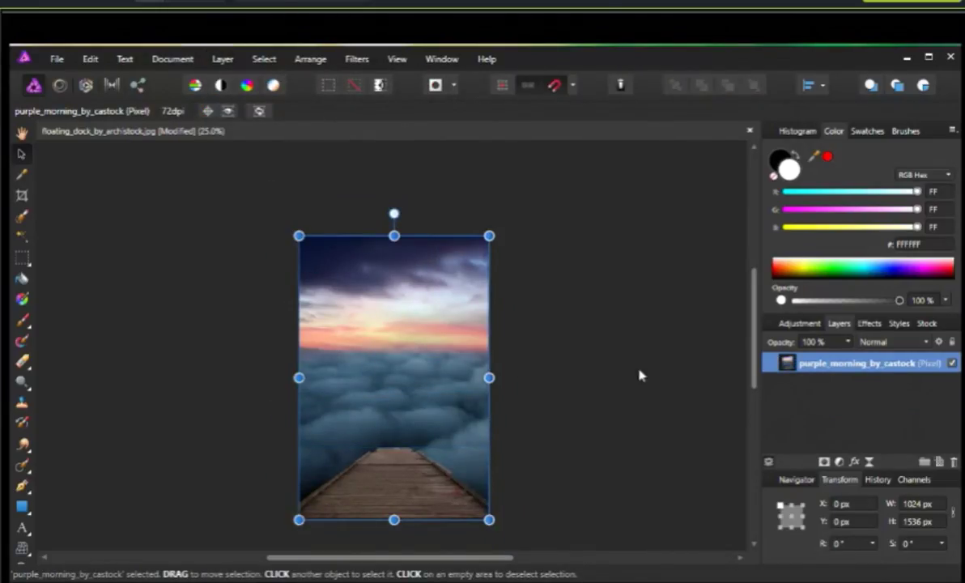
right_click(871, 366)
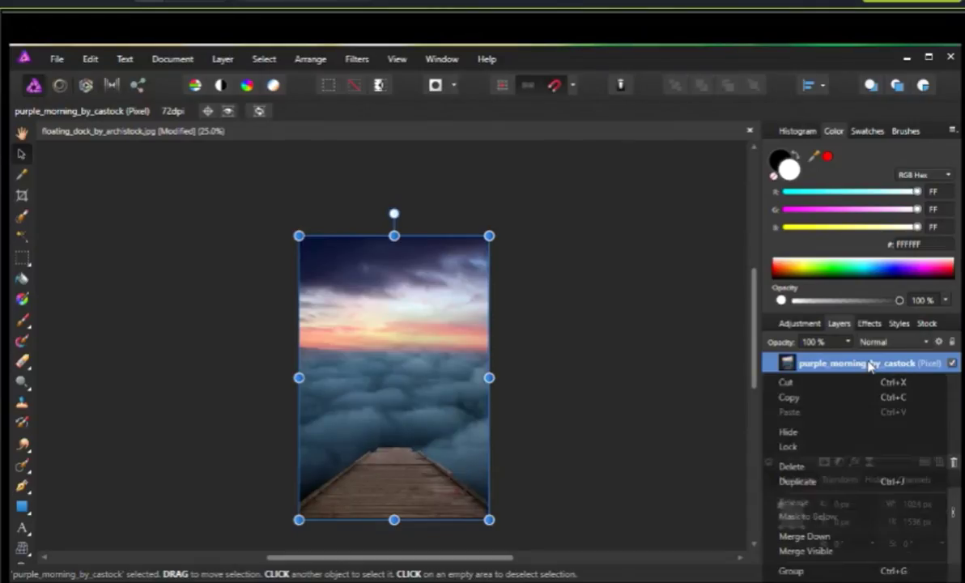
click(784, 484)
scroll(361, 146, up, 1)
scroll(375, 179, down, 2)
scroll(375, 180, up, 1)
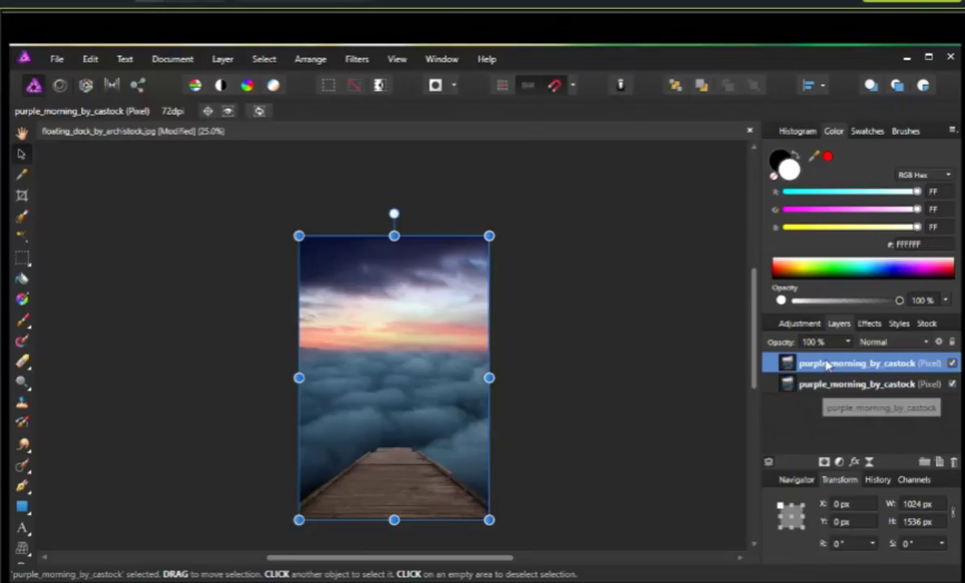
click(789, 323)
Add Color Balance with midtones Cyan/Red 75%, Magenta/Green -42%, Yellow/Blue 62%, and merge it.
scroll(851, 408, down, 2)
scroll(835, 414, down, 3)
scroll(837, 415, down, 3)
click(811, 425)
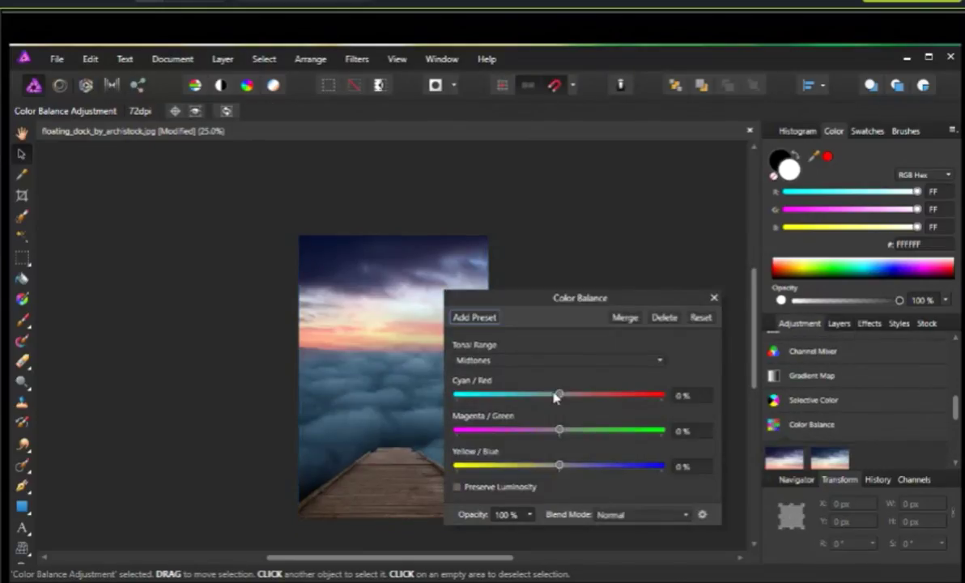
mouse_move(559, 397)
mouse_down()
mouse_move(541, 403)
mouse_move(637, 407)
mouse_up()
drag(544, 437, 512, 436)
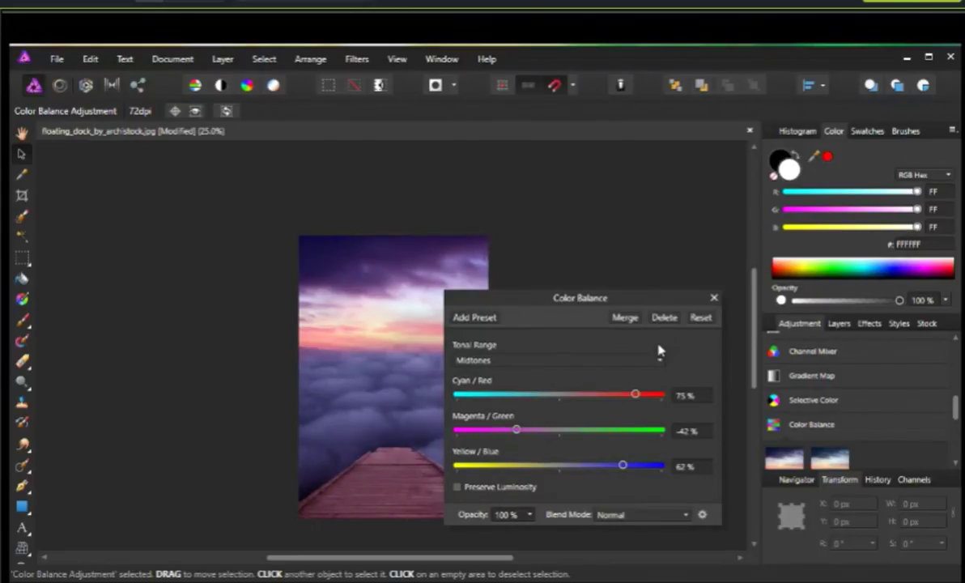
click(635, 324)
scroll(801, 405, down, 2)
scroll(803, 413, down, 2)
scroll(807, 408, up, 3)
scroll(806, 407, up, 1)
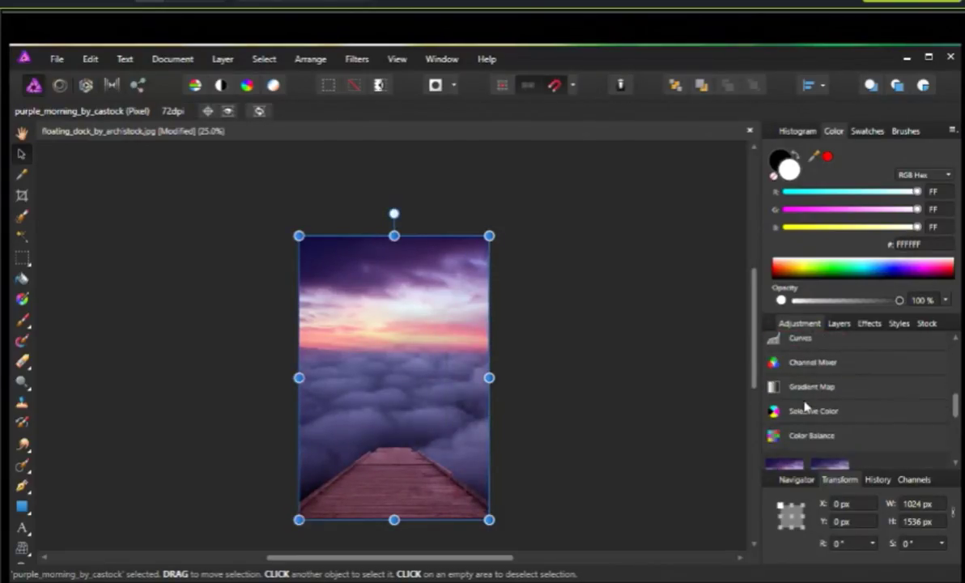
scroll(806, 409, up, 1)
scroll(806, 413, up, 3)
scroll(807, 414, up, 1)
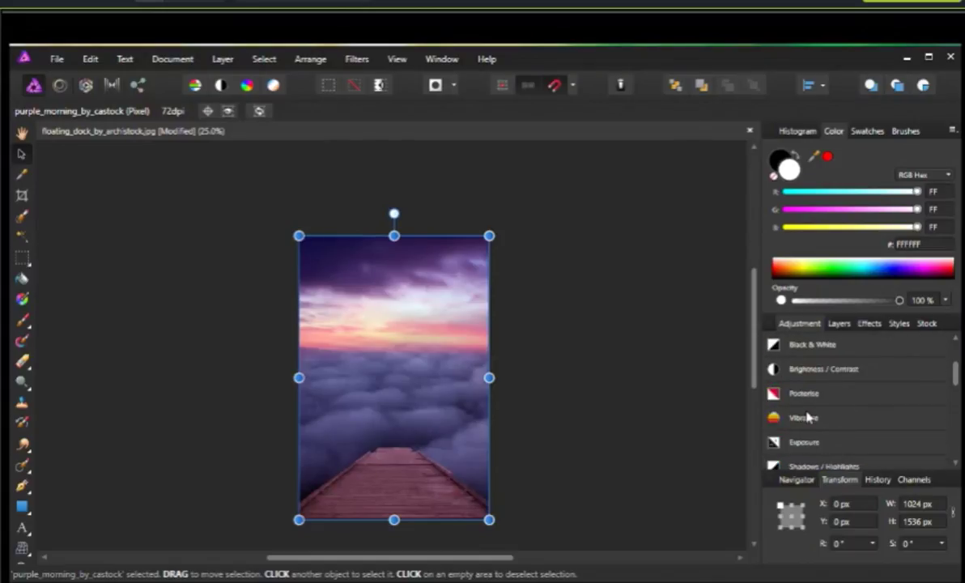
click(805, 416)
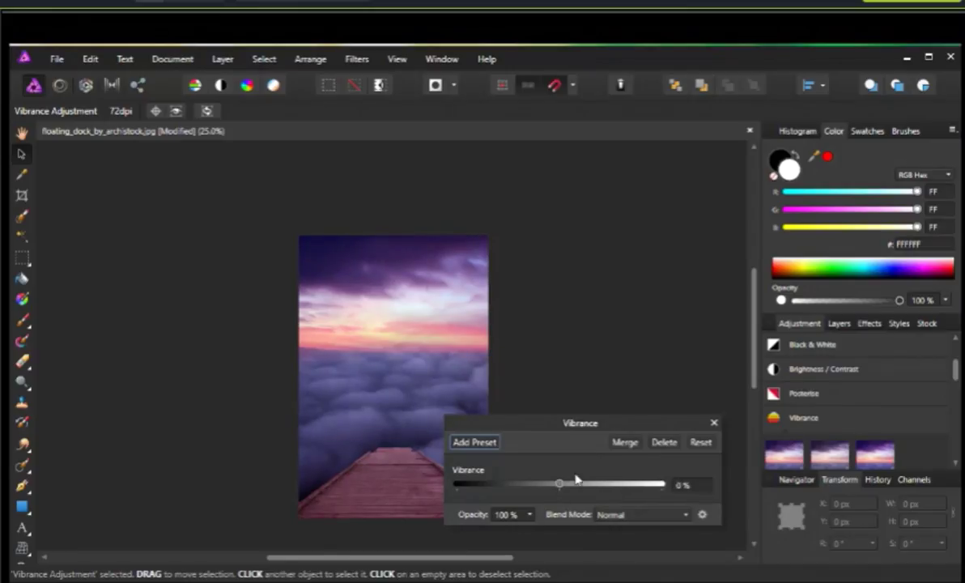
click(624, 442)
scroll(822, 421, up, 3)
scroll(824, 420, down, 1)
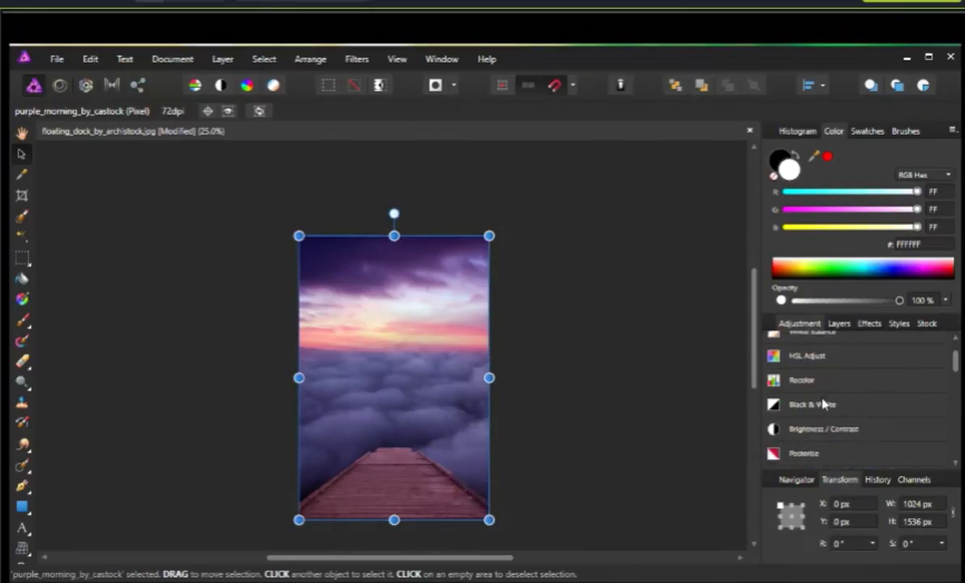
scroll(812, 392, down, 3)
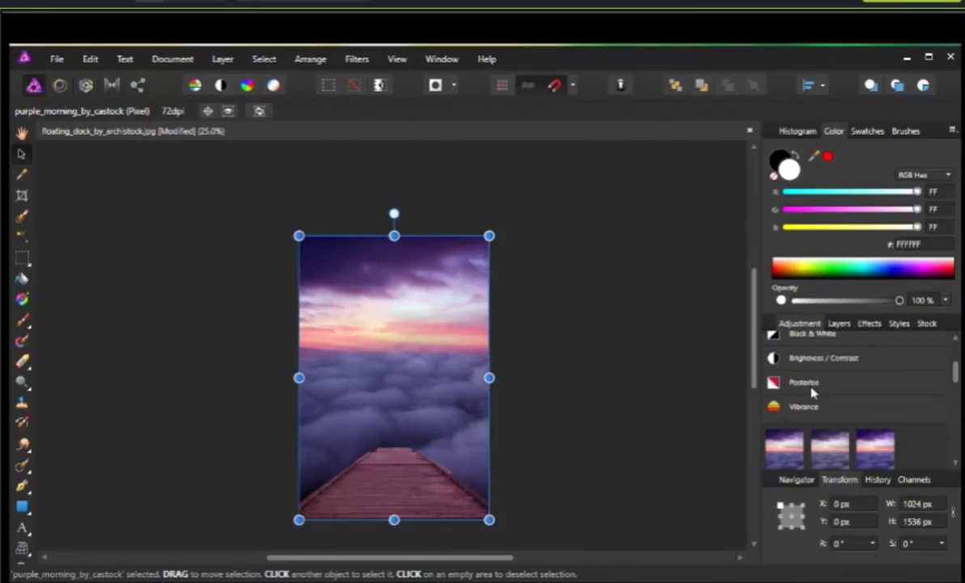
scroll(812, 392, down, 1)
scroll(811, 391, down, 2)
scroll(812, 392, down, 1)
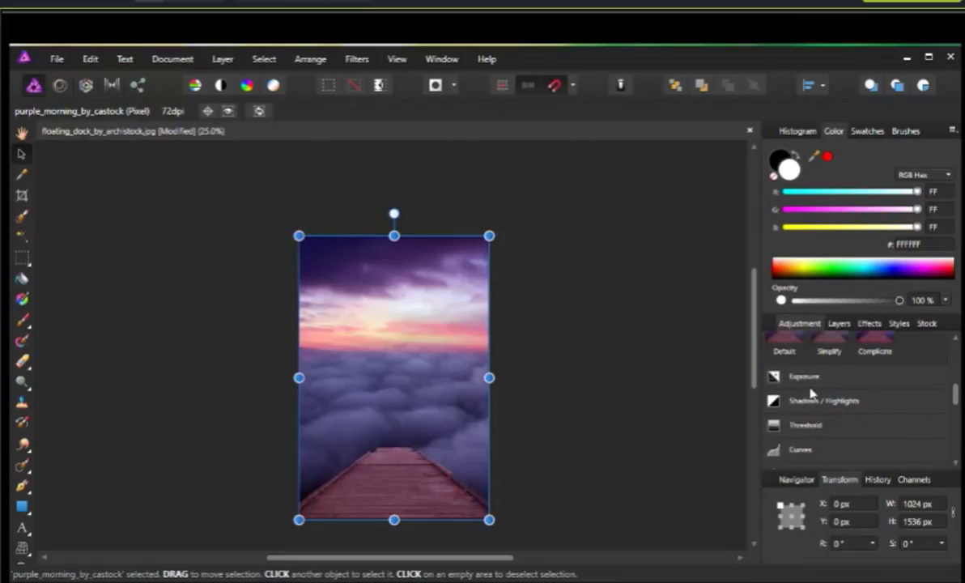
scroll(812, 392, down, 1)
Add Curves lowering the red curve, lifting green slightly, bending blue, then merge it.
click(802, 413)
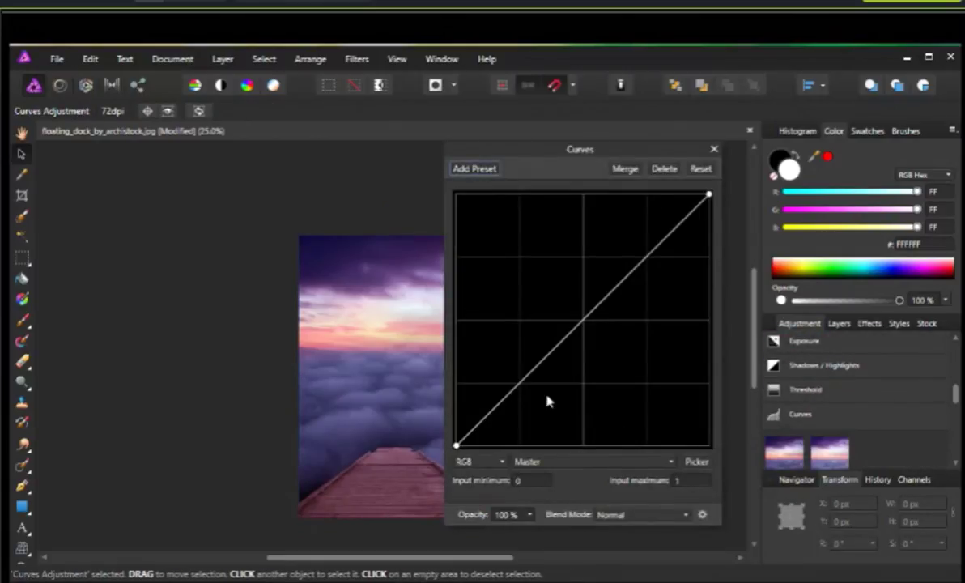
click(526, 461)
click(526, 494)
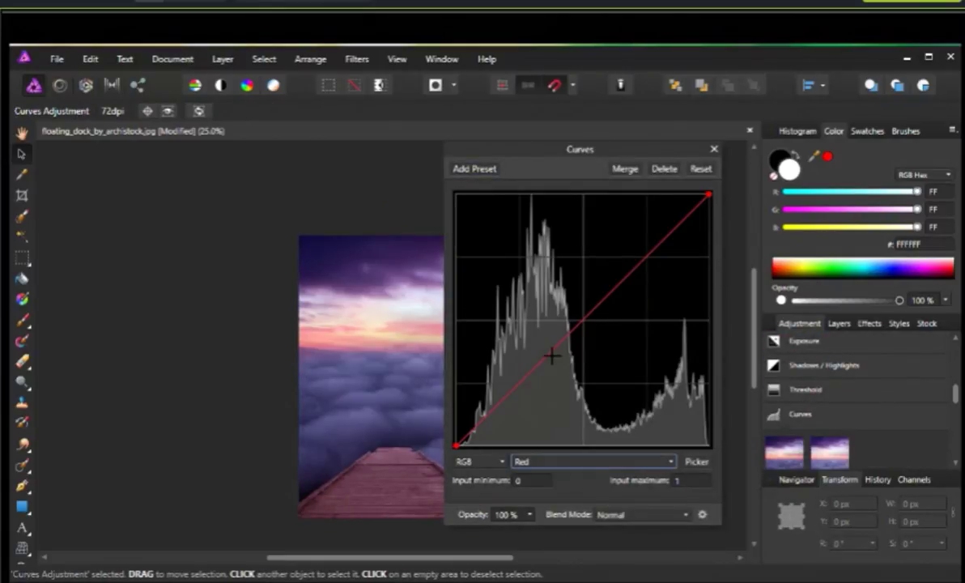
mouse_move(550, 353)
mouse_down()
mouse_move(595, 366)
mouse_move(561, 341)
mouse_up()
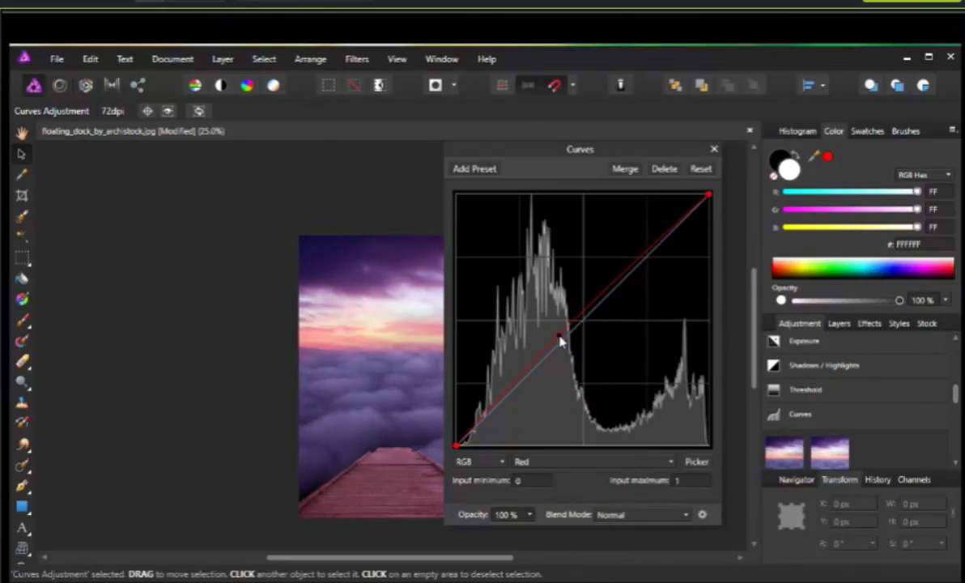
click(566, 463)
click(566, 514)
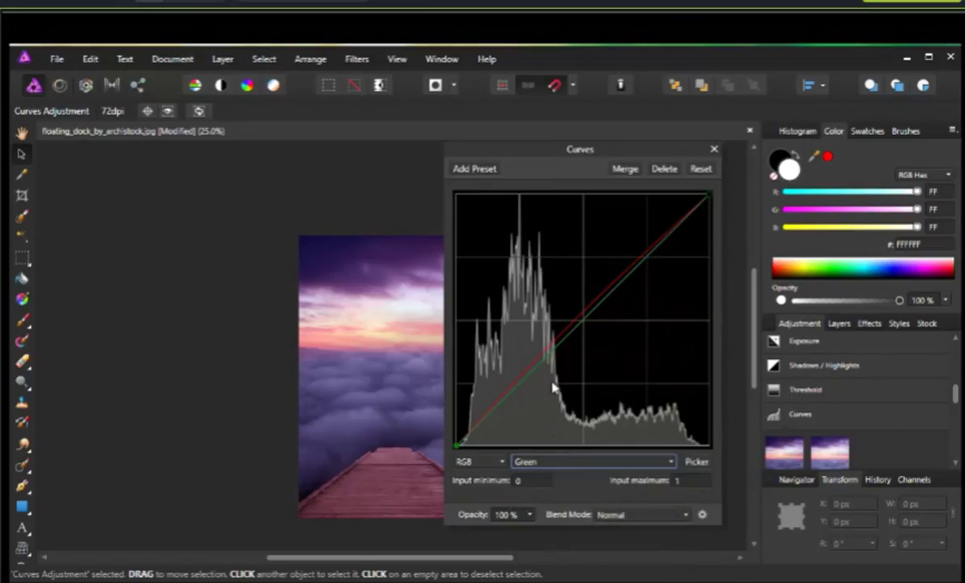
drag(548, 351, 551, 343)
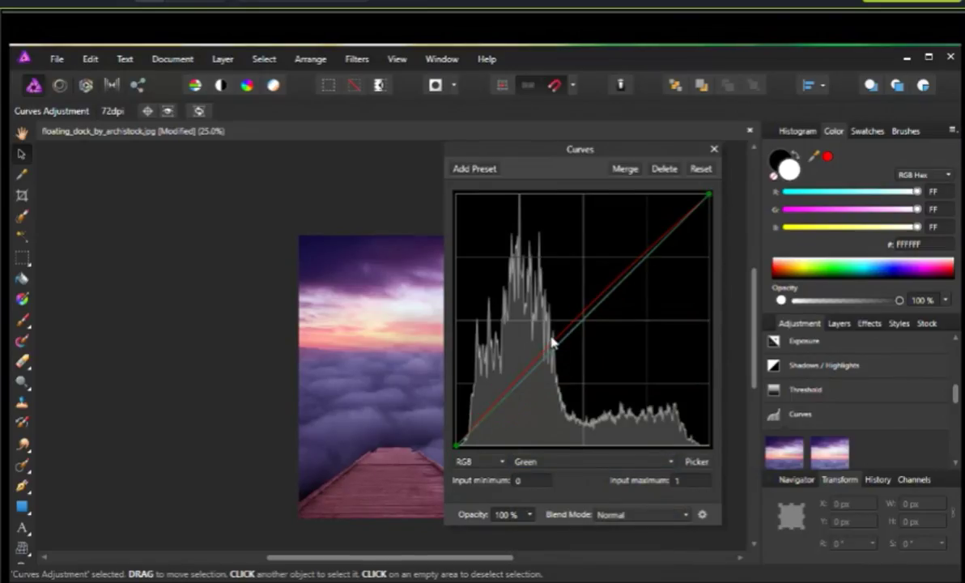
click(577, 467)
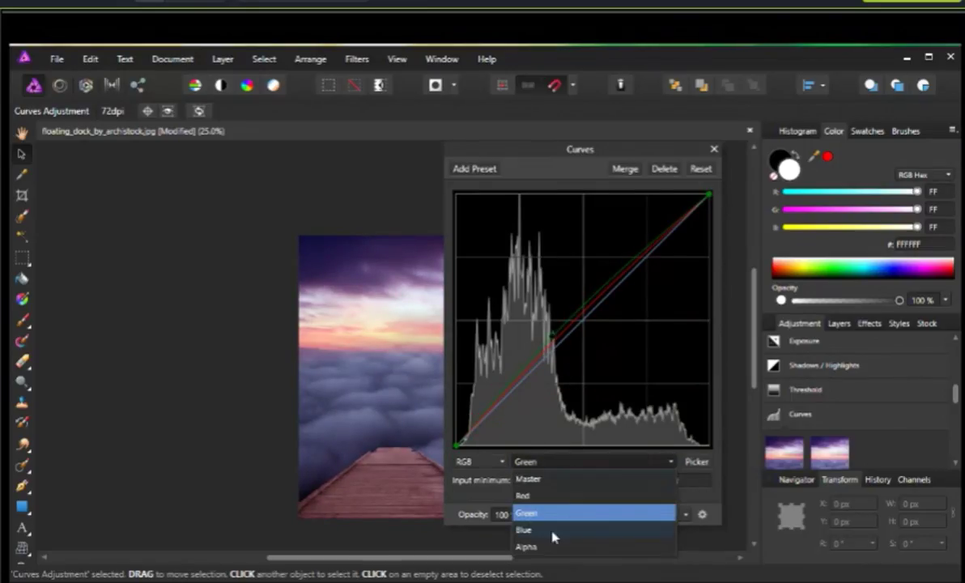
click(550, 530)
mouse_move(544, 357)
mouse_down()
mouse_move(545, 373)
mouse_move(548, 349)
mouse_up()
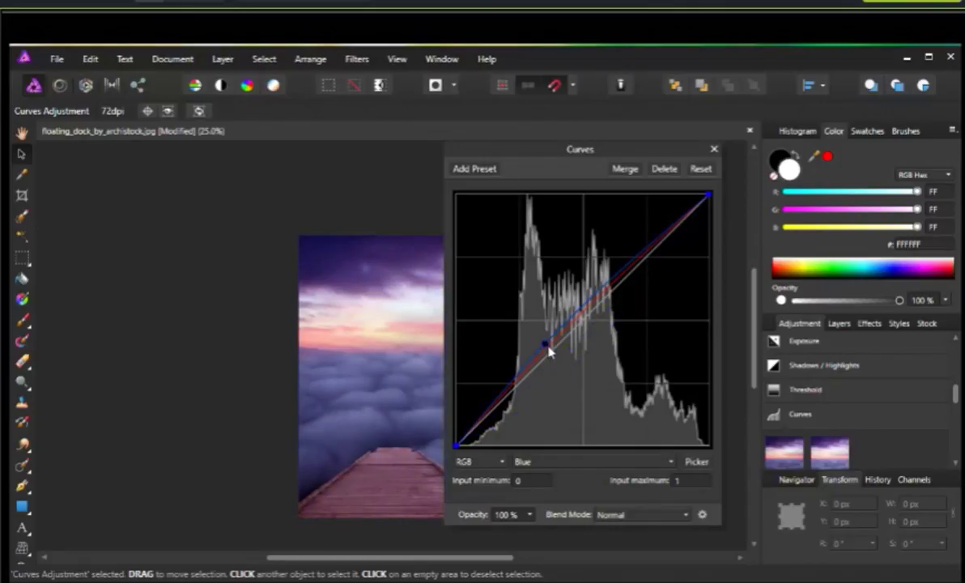
click(625, 169)
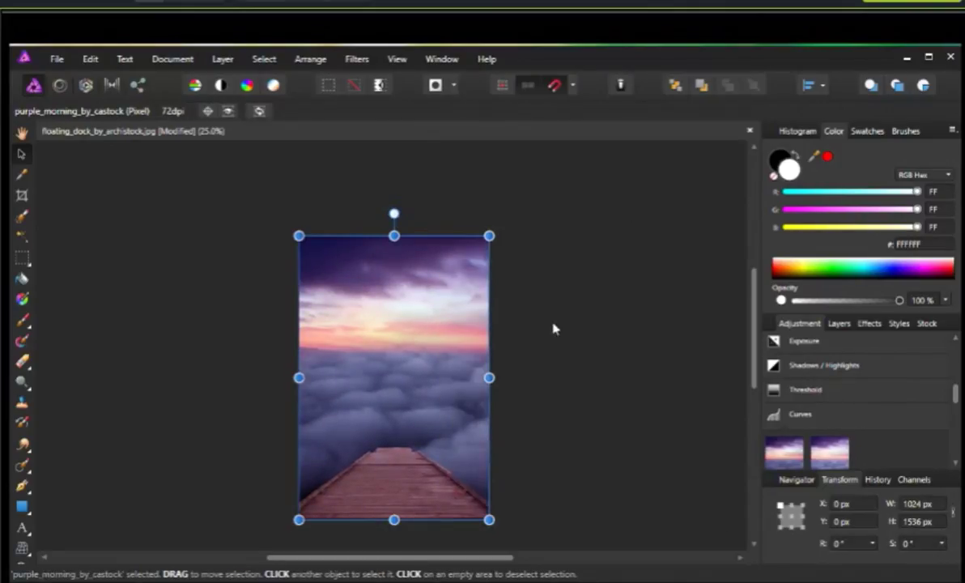
Select the purple_morning_by_castock layer and launch Nik Collection's Color Efex Pro 4 on it.
click(282, 247)
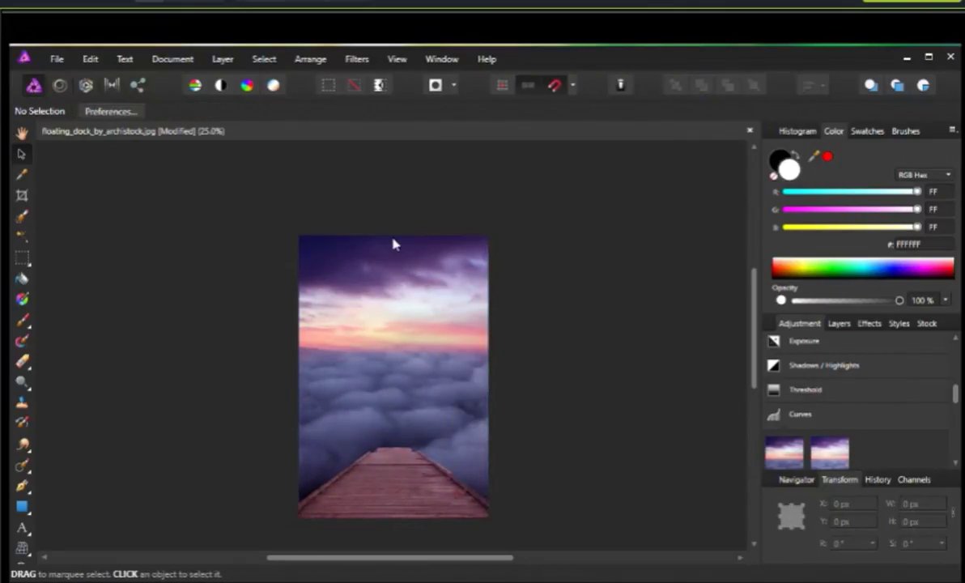
click(356, 59)
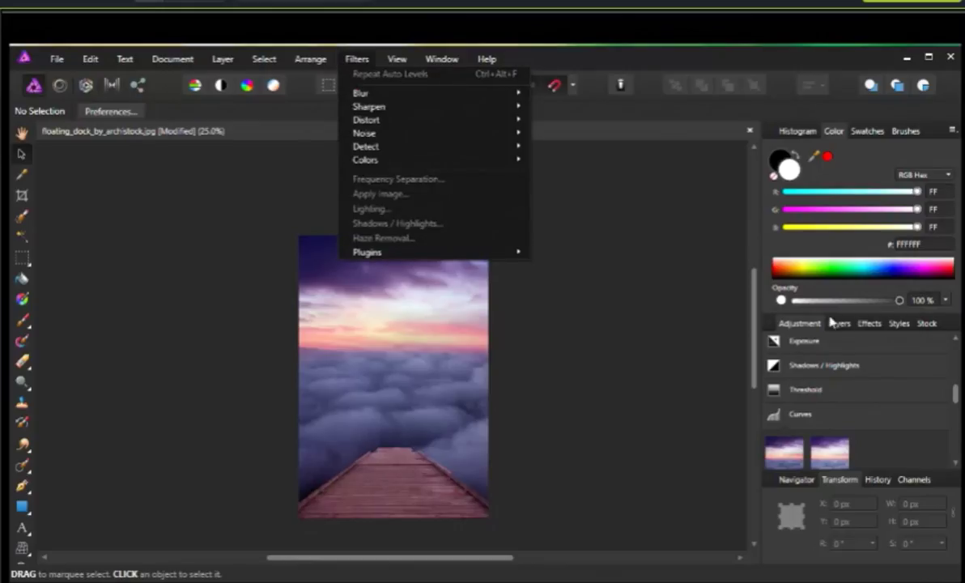
click(834, 322)
click(858, 362)
click(356, 59)
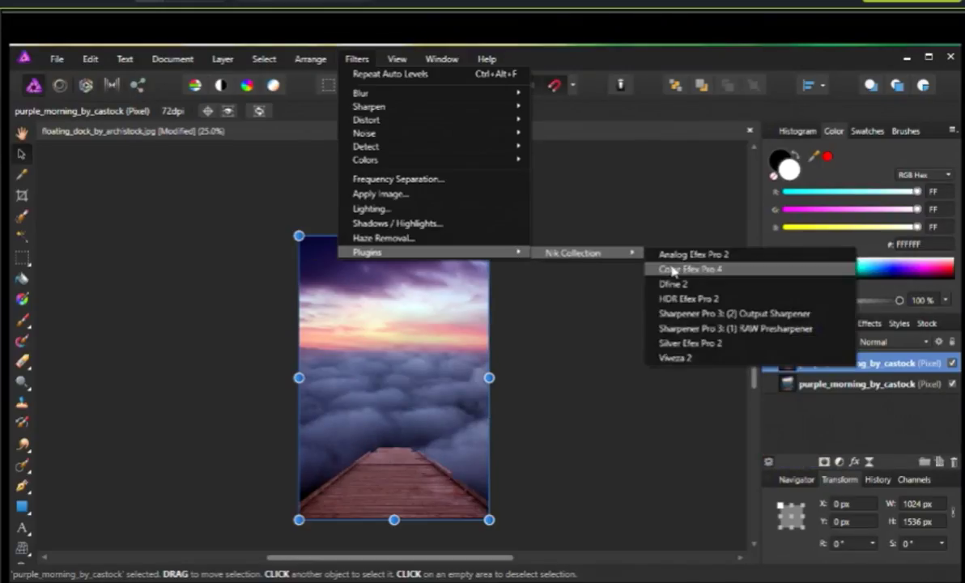
click(677, 274)
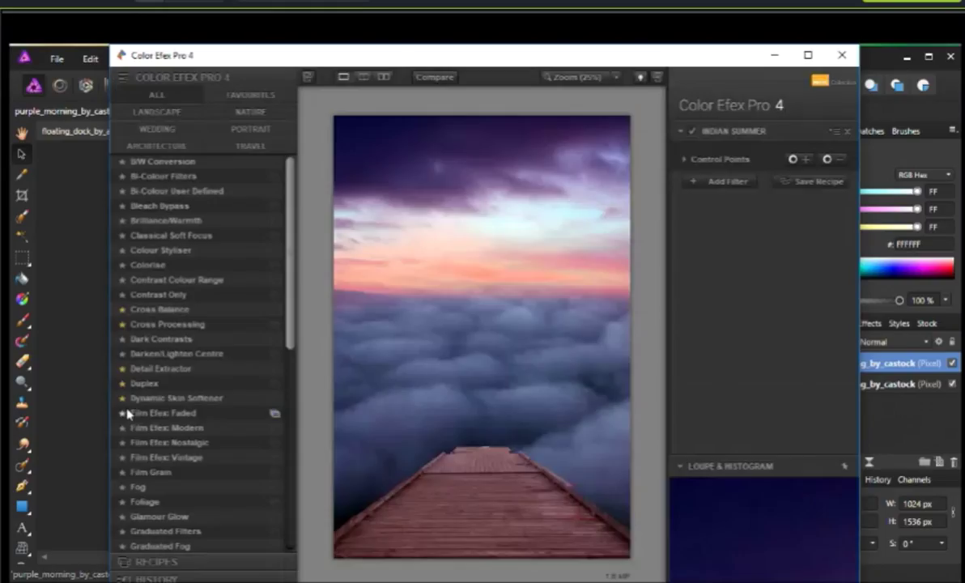
mouse_move(761, 131)
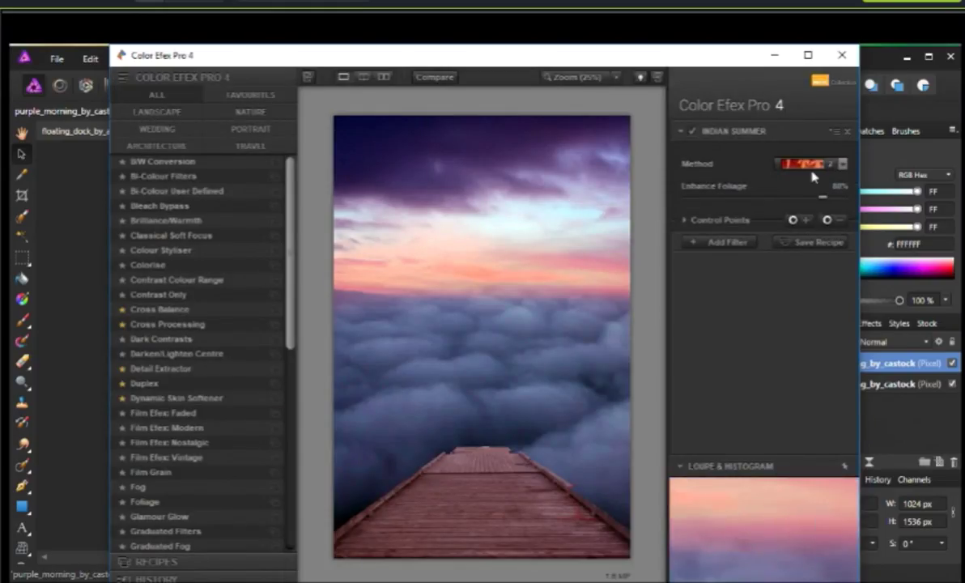
Replace Indian Summer with Cross Processing using method B02 at 61% strength.
click(846, 131)
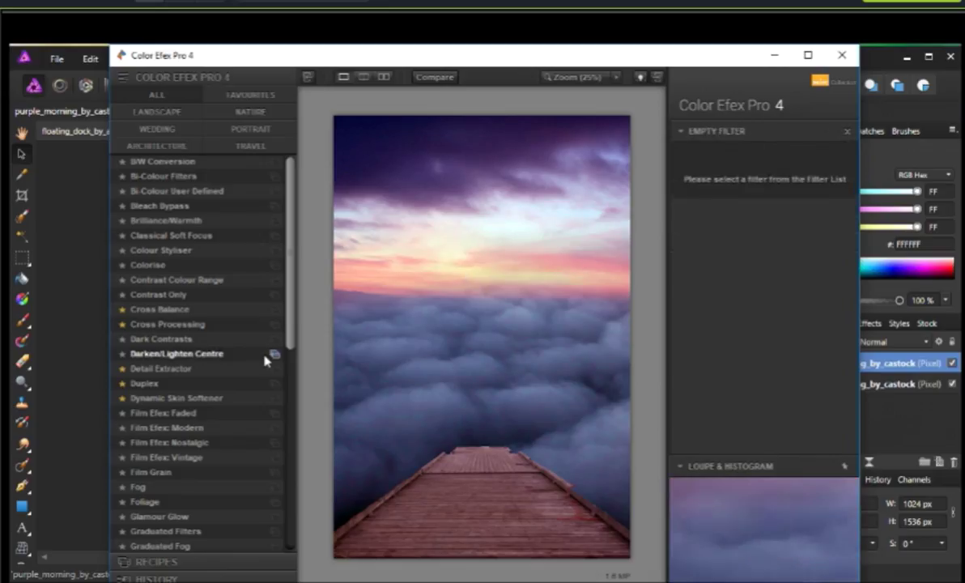
click(166, 323)
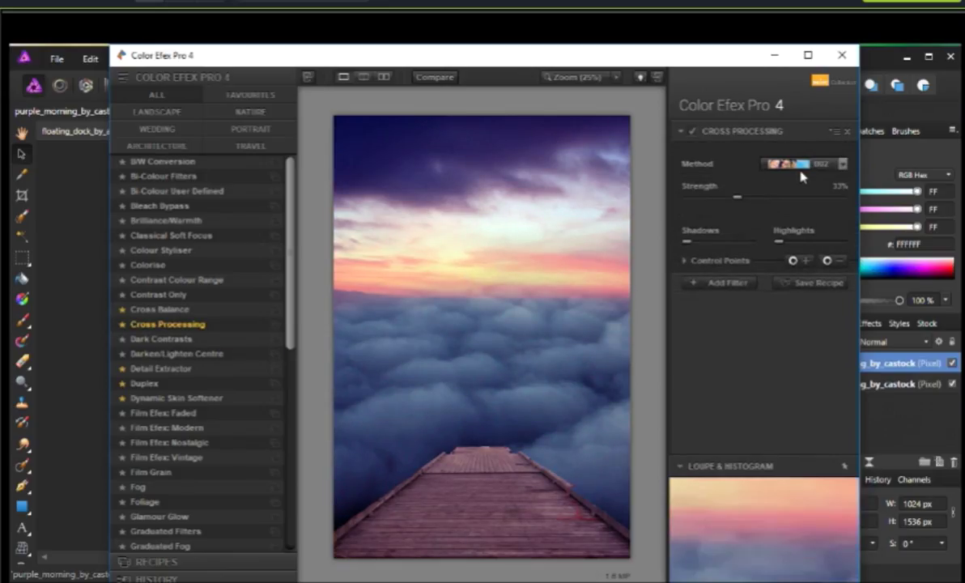
click(801, 165)
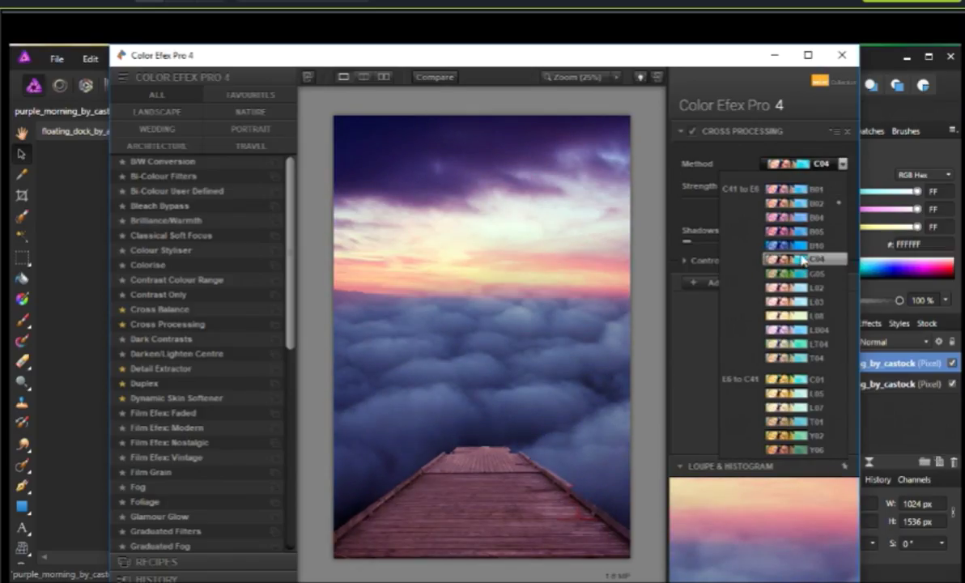
click(810, 194)
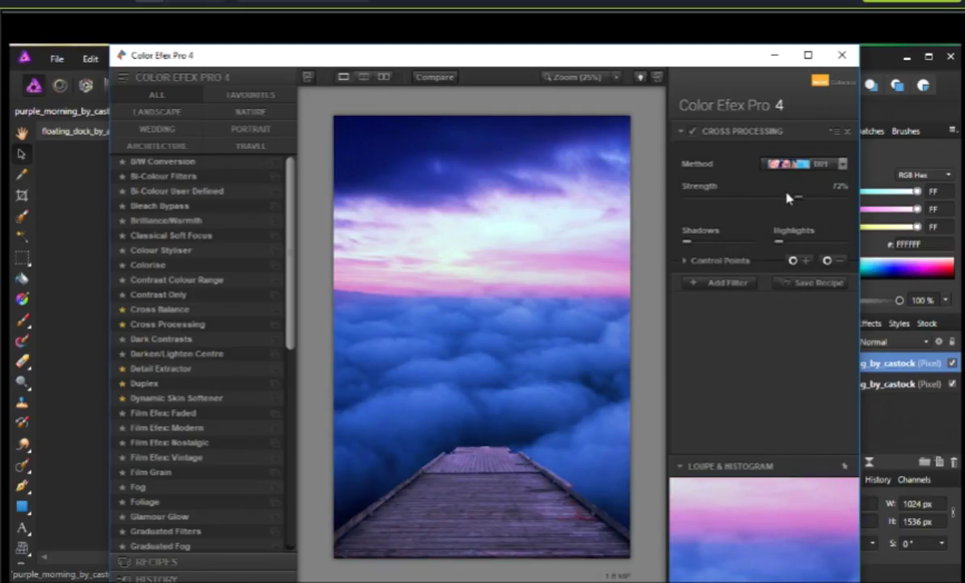
click(802, 166)
click(743, 253)
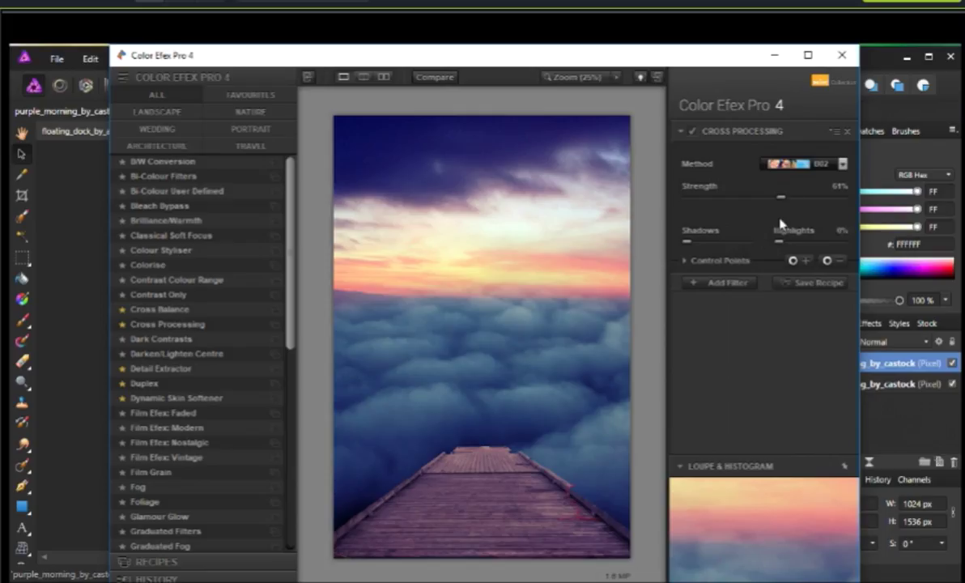
Add an empty second filter slot below Cross Processing.
click(718, 283)
scroll(135, 461, down, 1)
scroll(146, 449, down, 1)
scroll(157, 437, up, 1)
scroll(162, 417, up, 2)
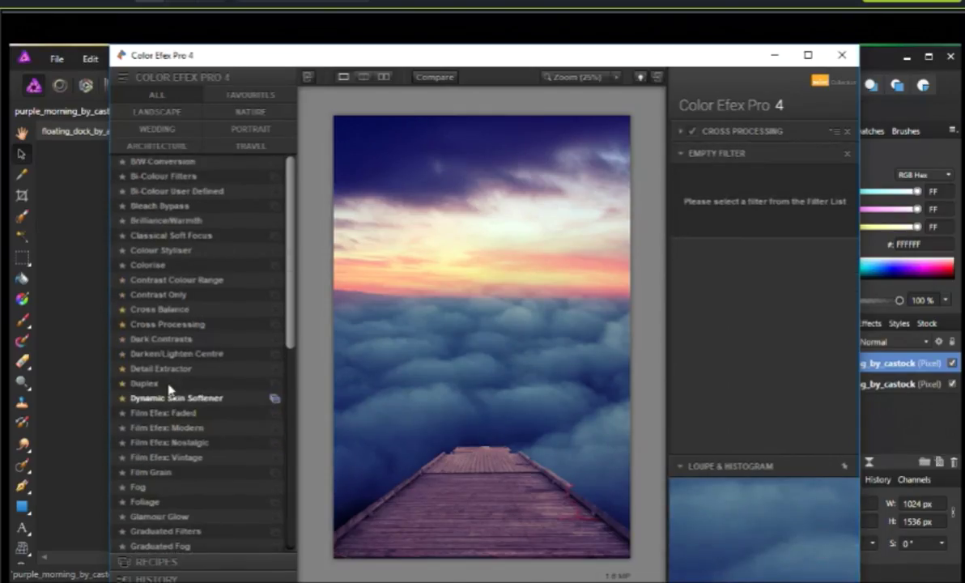
Add Detail Extractor at 24% saturation with Normal effect radius and apply the stack.
click(165, 369)
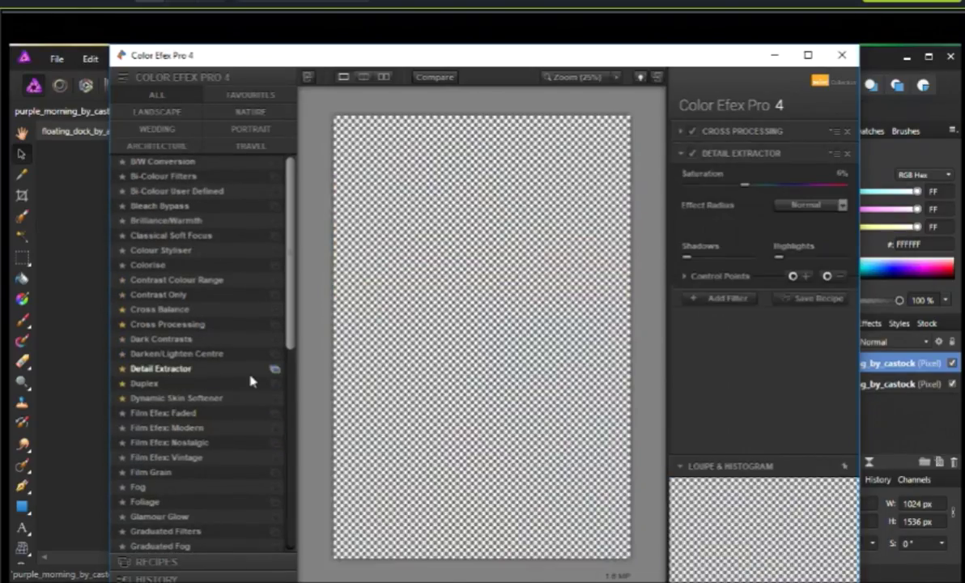
drag(744, 243, 763, 243)
click(802, 264)
click(803, 282)
click(806, 297)
click(806, 310)
click(809, 263)
click(806, 296)
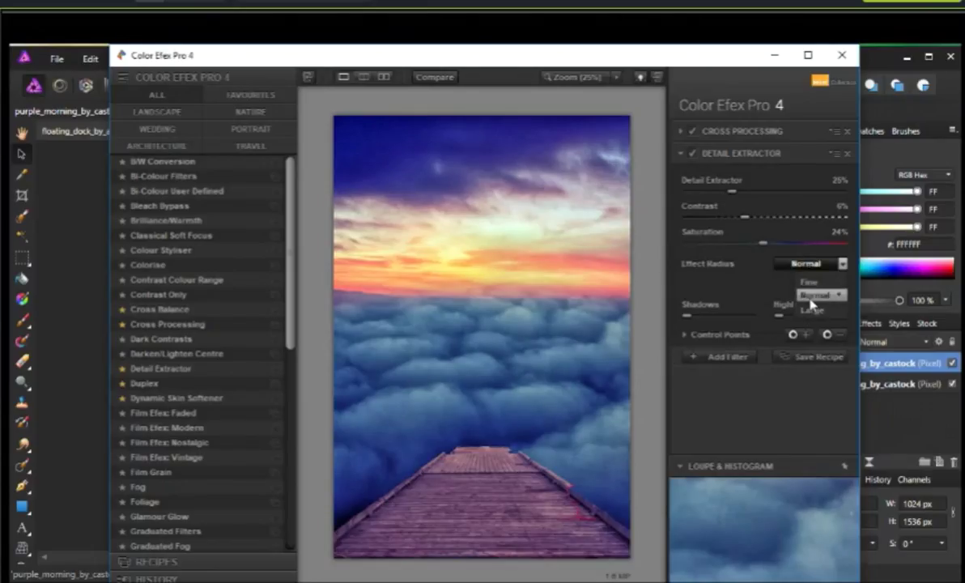
click(728, 357)
key(Return)
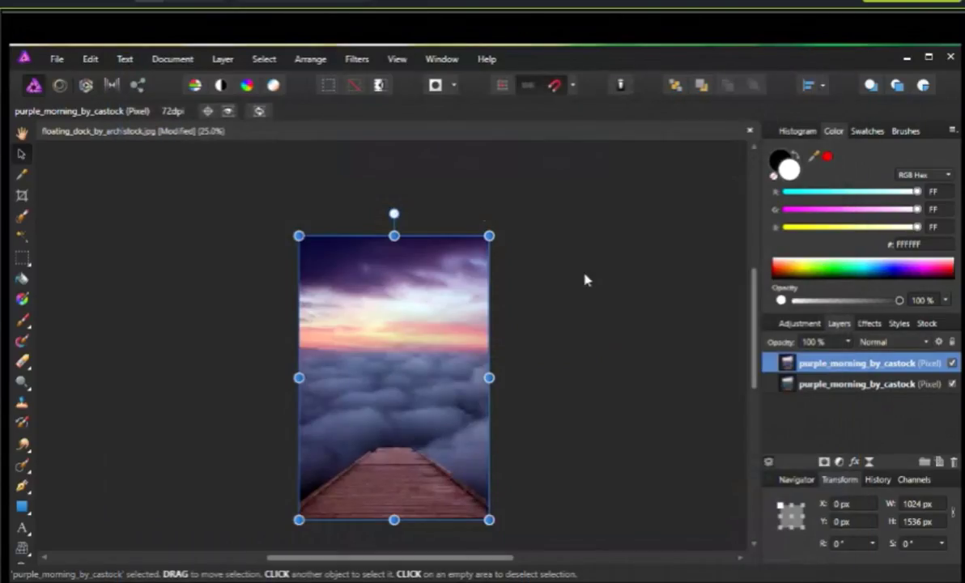
Apply a 7.6 px Gaussian Blur to the top sky layer.
click(357, 58)
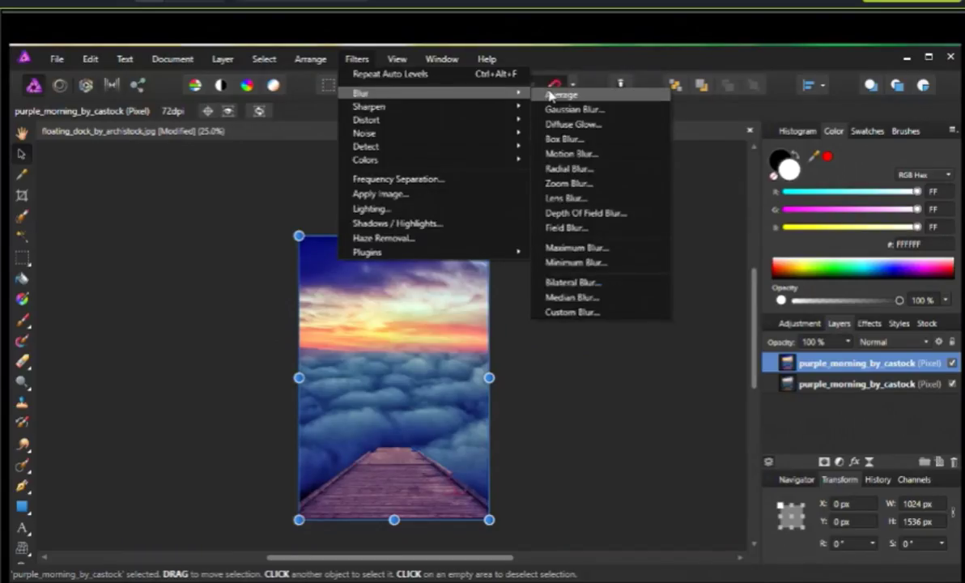
click(573, 108)
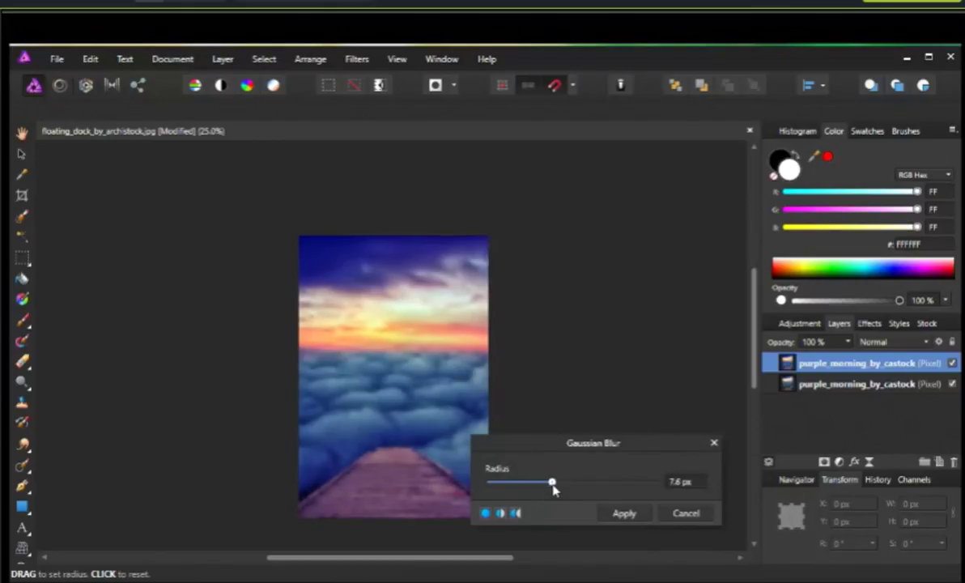
click(621, 513)
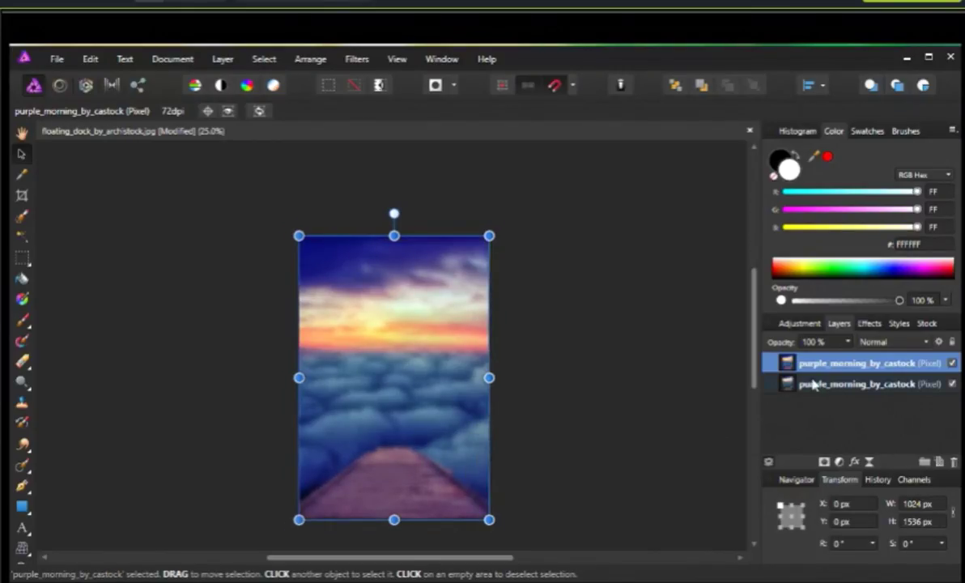
Erase the blur over the dock planks with a 25% flow Erase Brush.
click(21, 363)
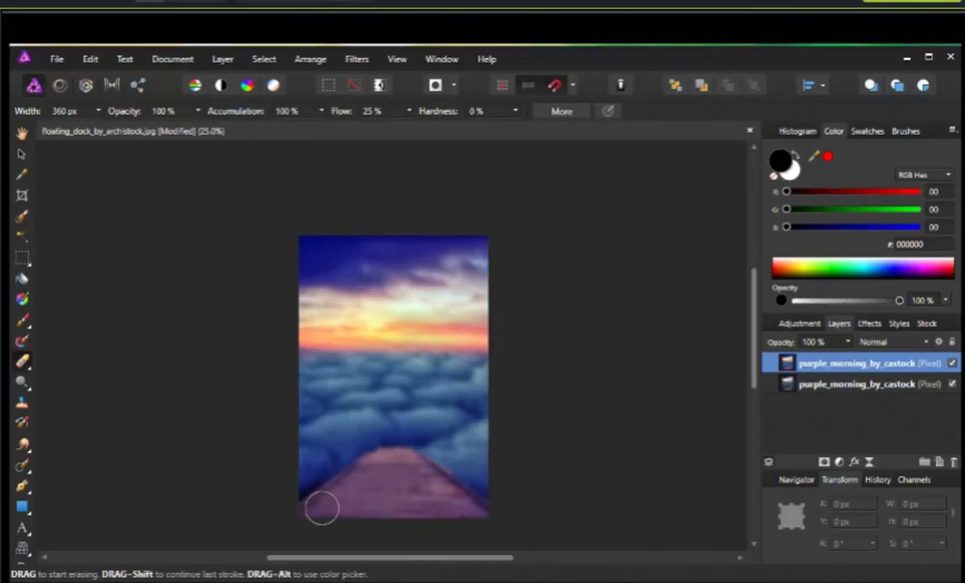
drag(384, 494, 383, 485)
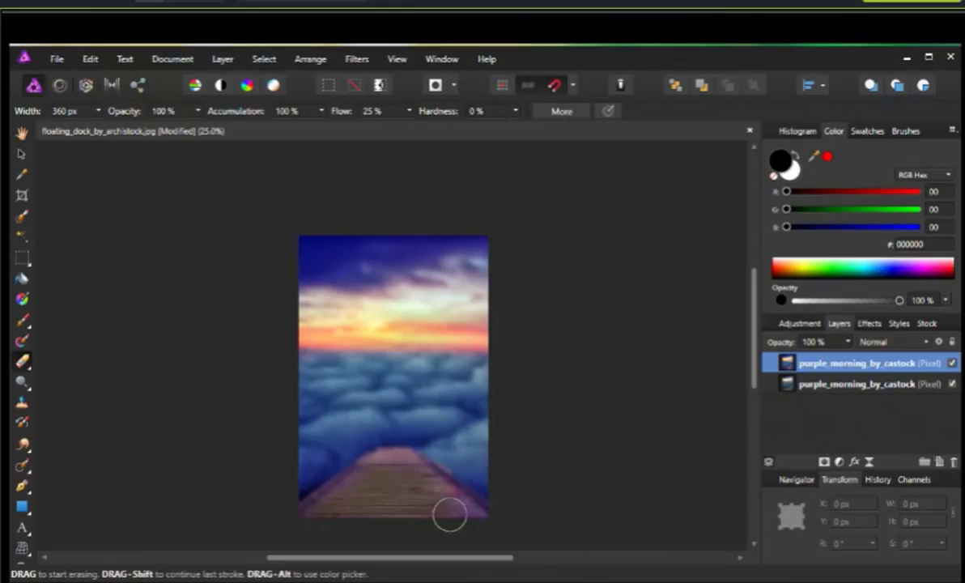
drag(454, 513, 433, 496)
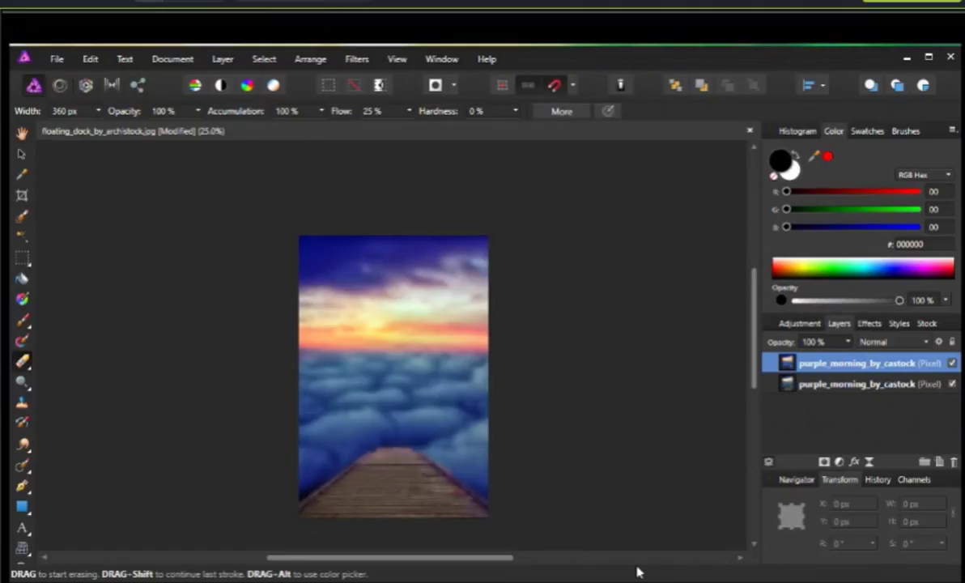
key(ctrl+plus)
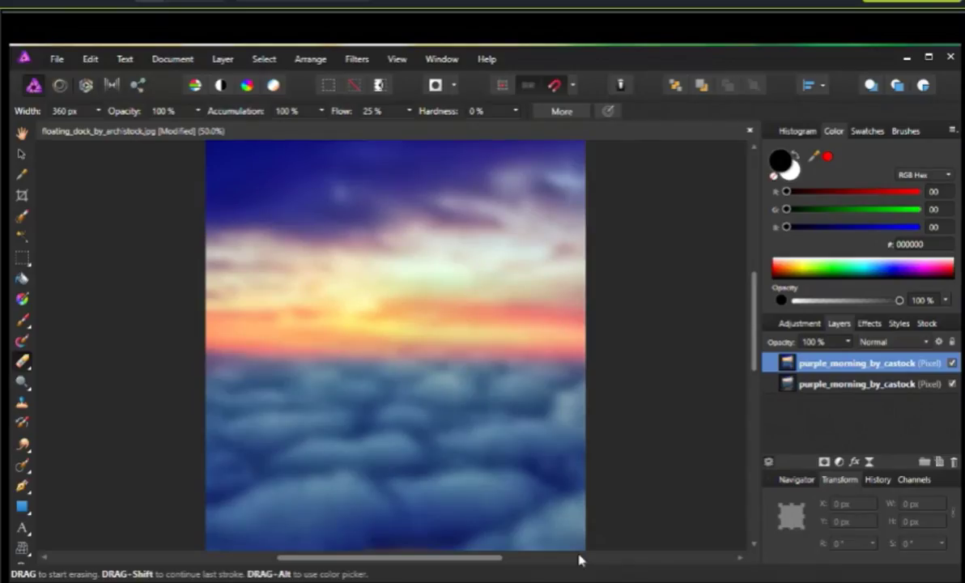
scroll(514, 338, down, 5)
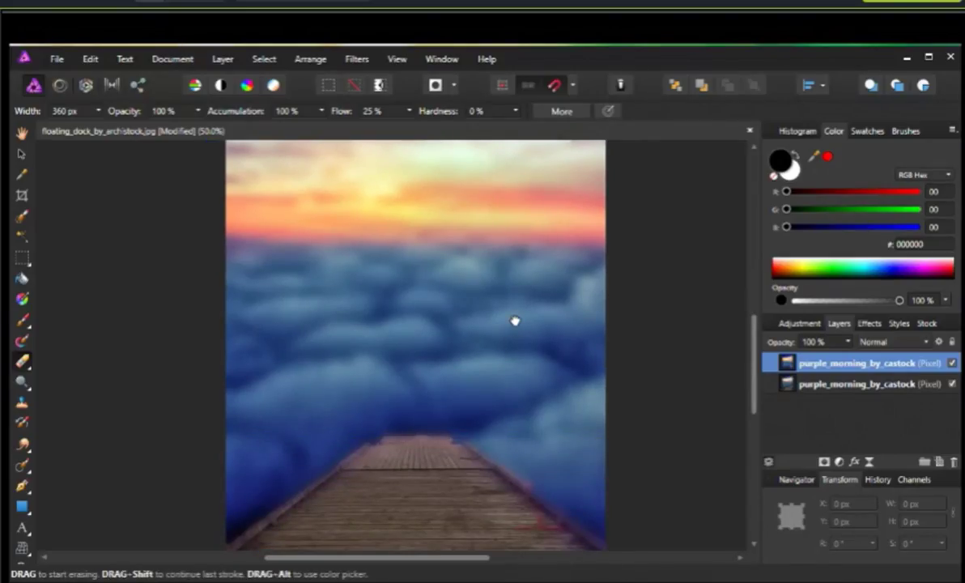
key(ctrl+minus)
scroll(511, 325, up, 2)
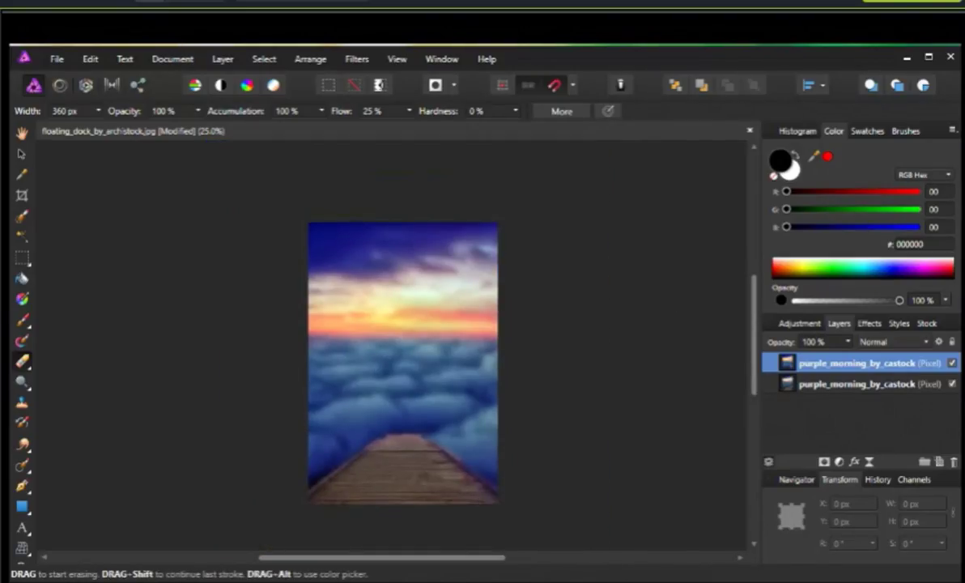
Place the tanit_isis_pink_glamour_iv umbrella-woman photo over the centre of the dock.
click(57, 59)
click(83, 328)
click(695, 251)
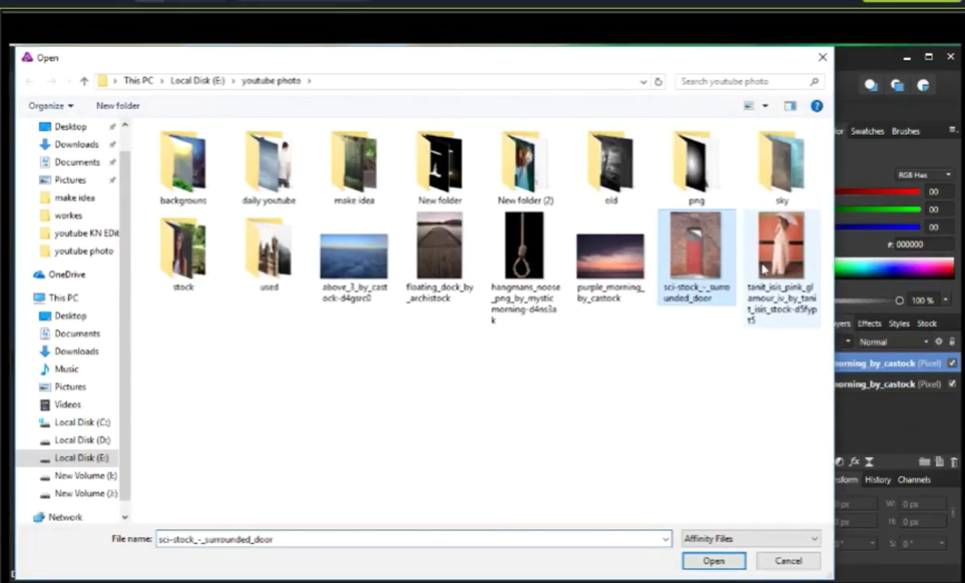
click(780, 251)
click(708, 561)
mouse_move(357, 318)
mouse_down()
mouse_move(466, 460)
mouse_move(466, 482)
mouse_up()
click(23, 216)
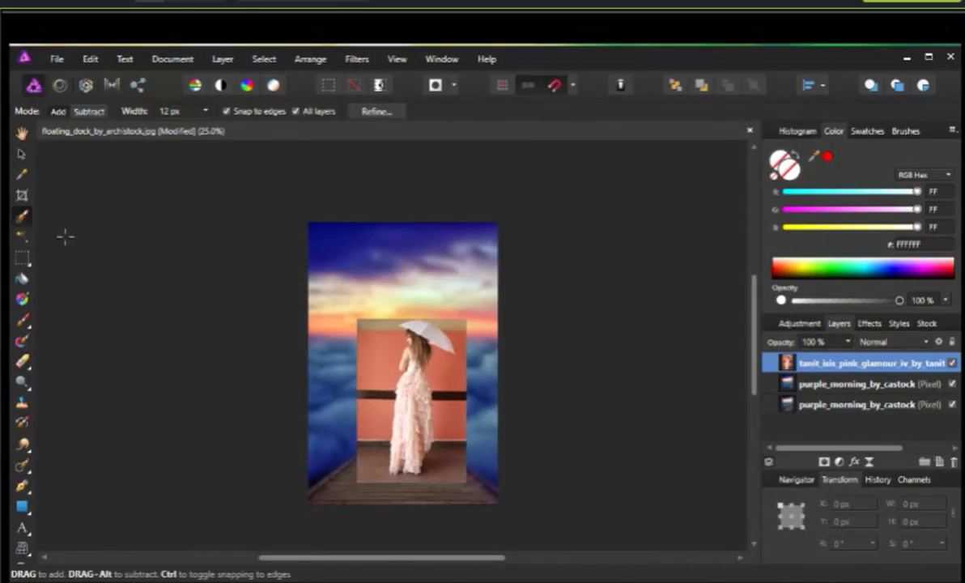
scroll(413, 366, up, 2)
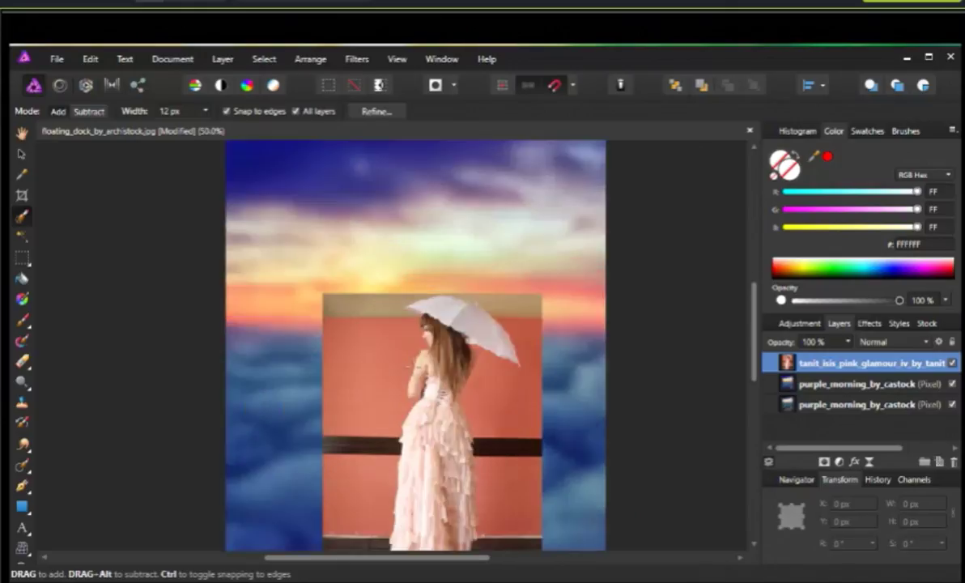
scroll(413, 367, up, 2)
scroll(413, 367, up, 2)
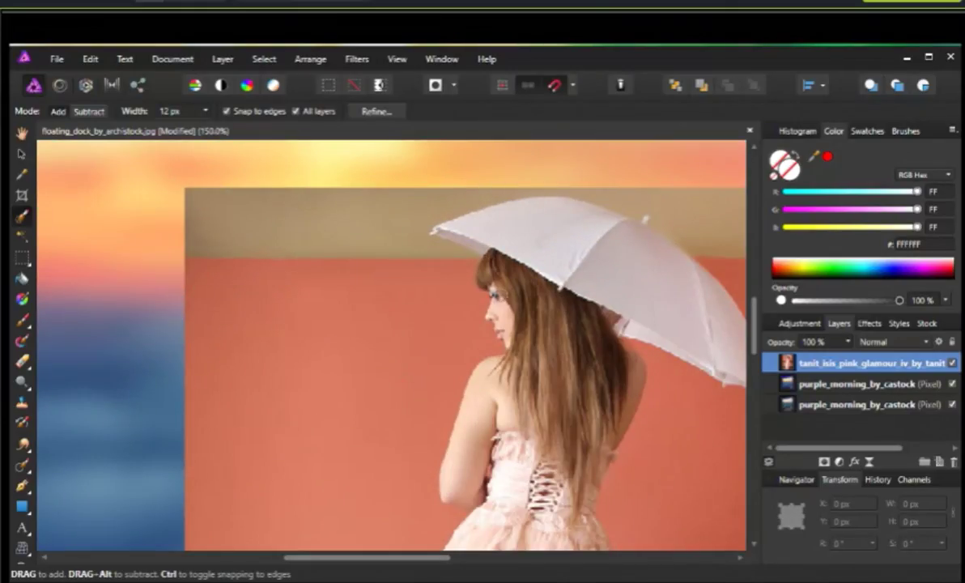
Paint a selection over the woman's hair and white umbrella.
mouse_move(461, 251)
mouse_down()
mouse_move(564, 254)
mouse_move(675, 283)
mouse_up()
mouse_move(544, 341)
mouse_down()
mouse_move(412, 275)
mouse_move(453, 296)
mouse_move(476, 327)
mouse_move(506, 323)
mouse_move(489, 276)
mouse_up()
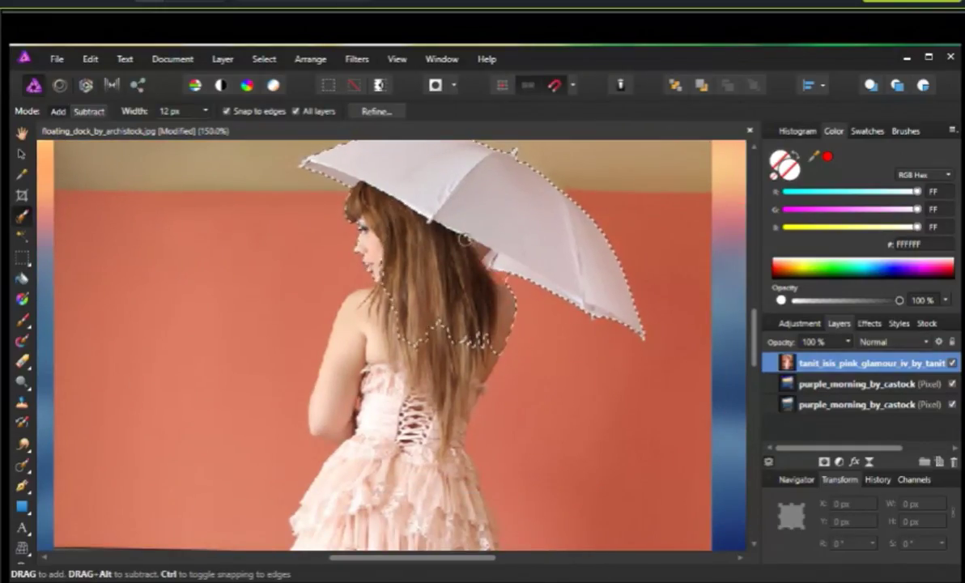
drag(503, 270, 516, 249)
drag(446, 328, 477, 340)
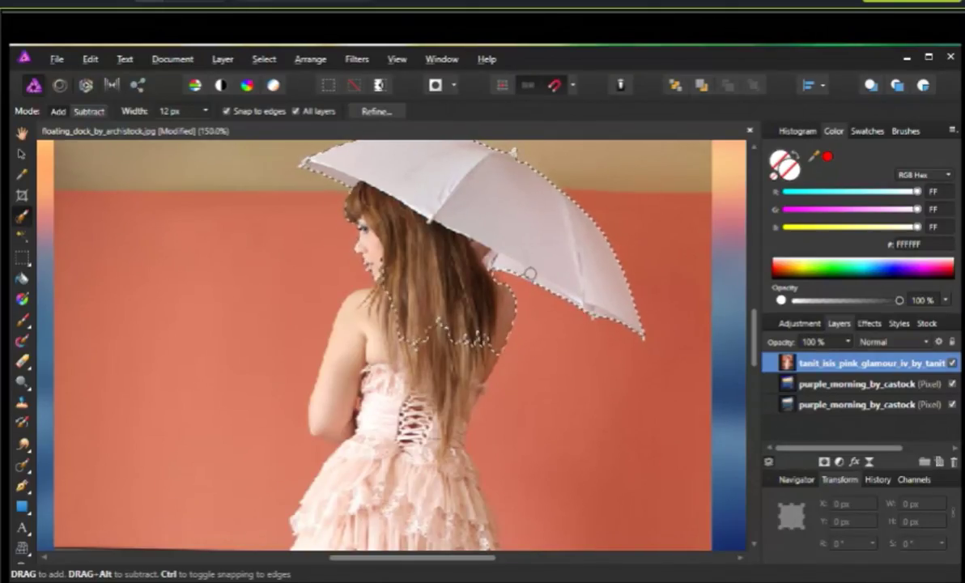
key(space)
drag(468, 346, 468, 257)
Extend the selection over her neck, shoulder, arm, waist and skirt.
drag(380, 219, 376, 255)
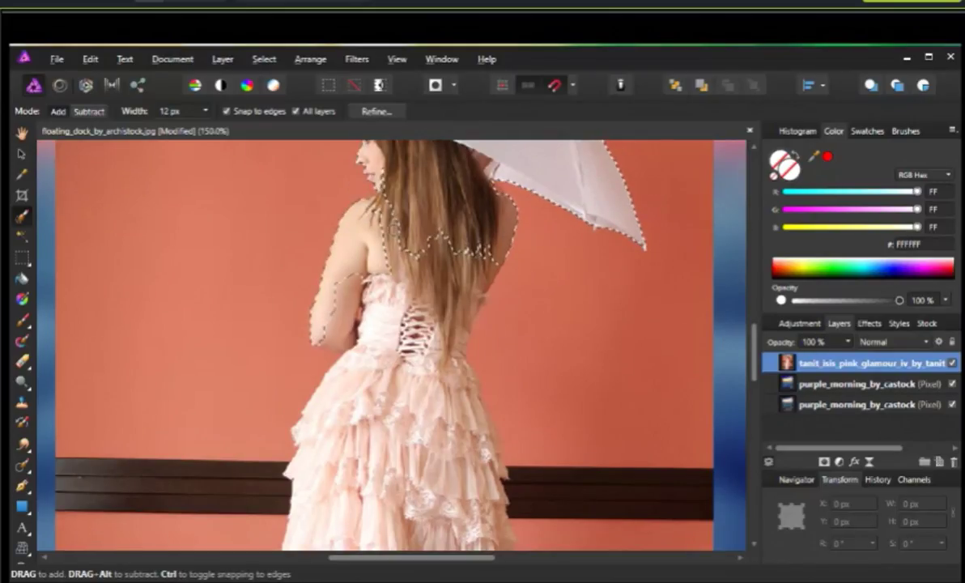
mouse_move(420, 340)
mouse_down()
mouse_move(457, 276)
mouse_move(388, 321)
mouse_up()
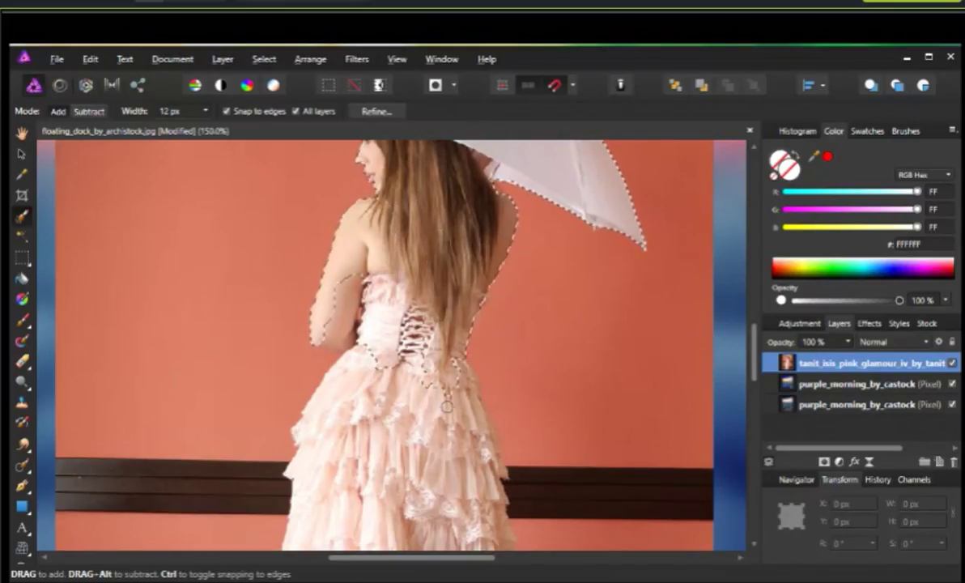
mouse_move(388, 321)
mouse_down()
mouse_move(437, 357)
mouse_move(340, 400)
mouse_up()
scroll(340, 400, down, 3)
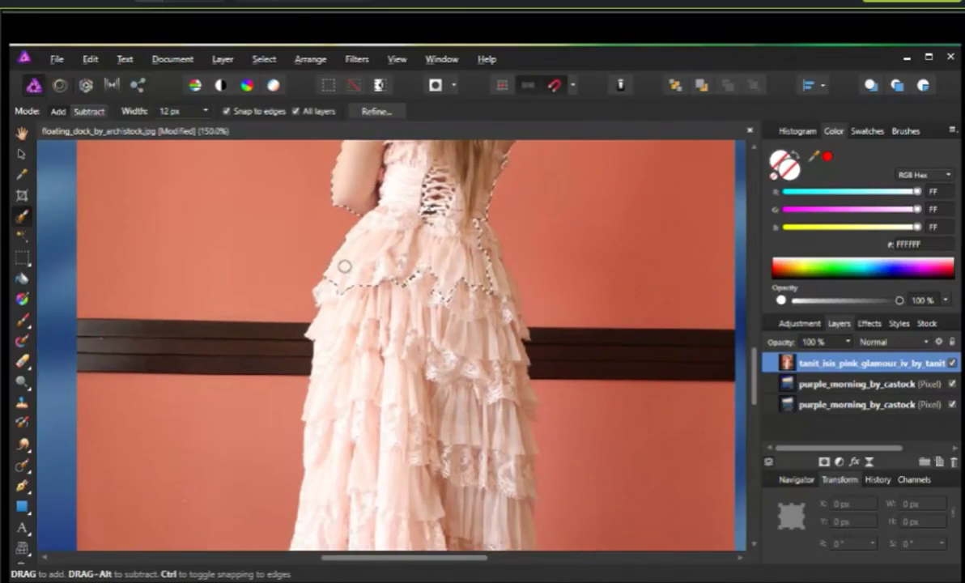
drag(325, 313, 511, 333)
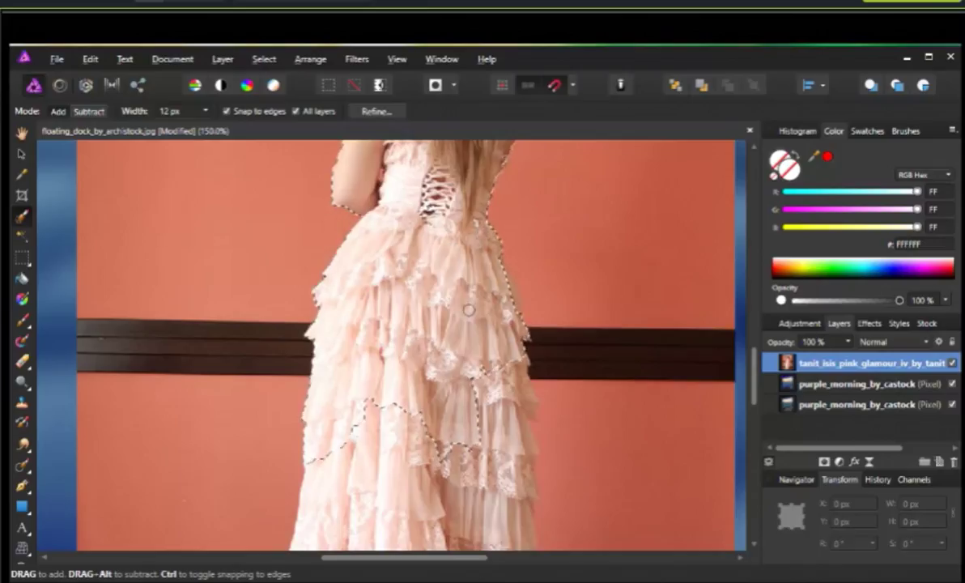
Extend the selection down the dress's right edge toward the hem.
key(space)
drag(460, 305, 462, 188)
mouse_move(631, 364)
mouse_down()
mouse_move(546, 246)
mouse_move(498, 324)
mouse_move(520, 356)
mouse_up()
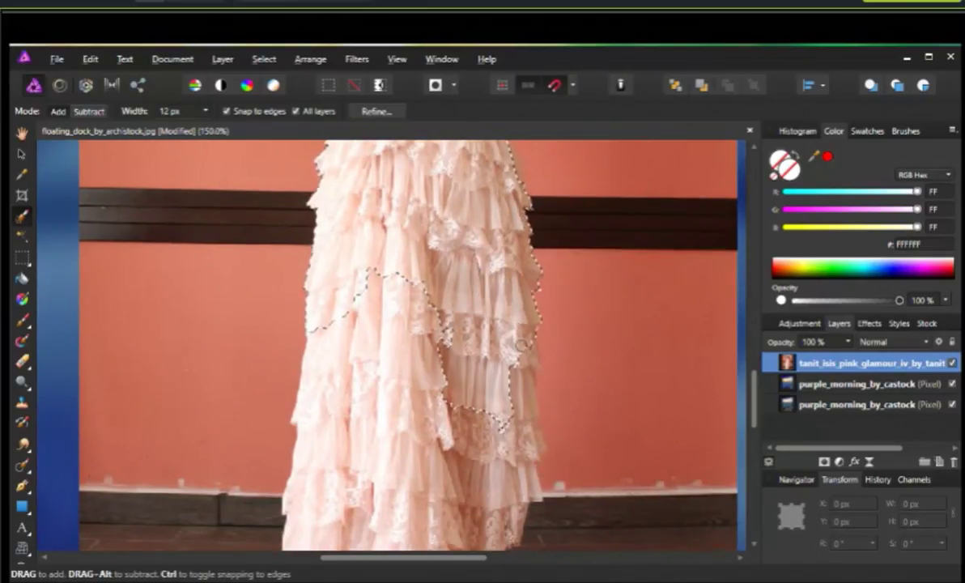
mouse_move(519, 354)
mouse_down()
mouse_move(527, 433)
mouse_move(547, 437)
mouse_up()
mouse_move(491, 478)
mouse_down()
mouse_move(547, 365)
mouse_move(496, 478)
mouse_move(373, 508)
mouse_move(366, 543)
mouse_move(381, 338)
mouse_move(467, 273)
mouse_up()
scroll(468, 276, up, 3)
scroll(468, 276, up, 3)
scroll(468, 276, up, 2)
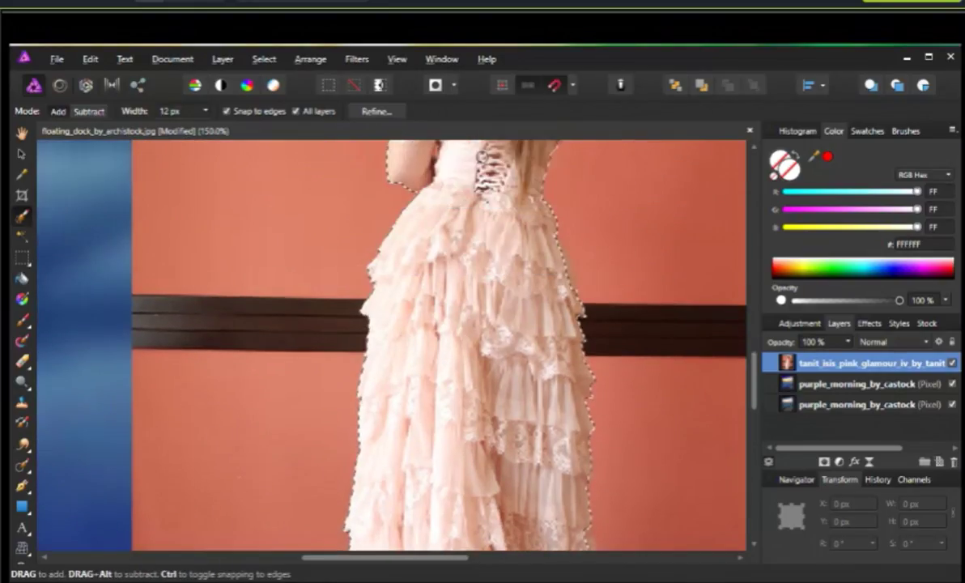
Refine the woman's selection edges and apply the refinement.
click(380, 112)
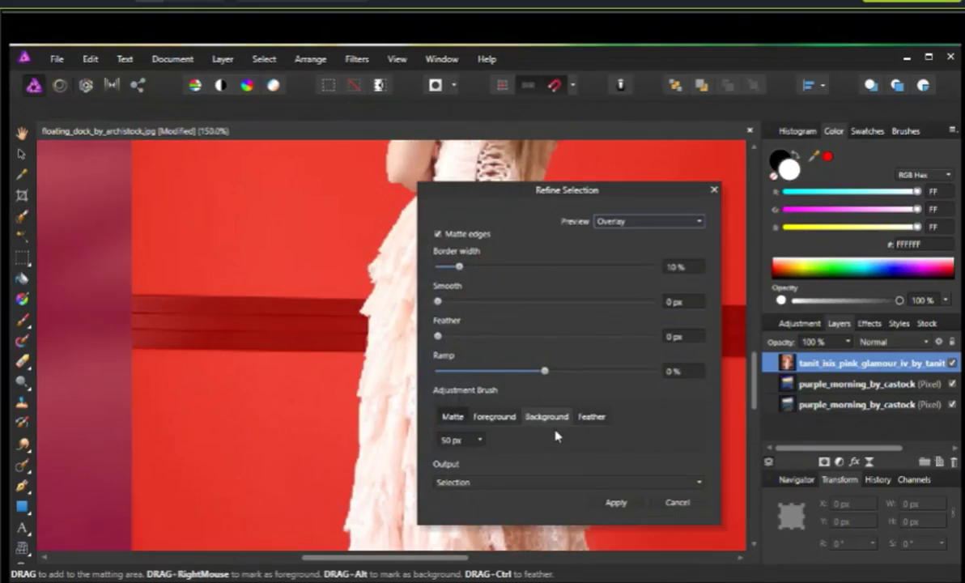
key(ctrl+1)
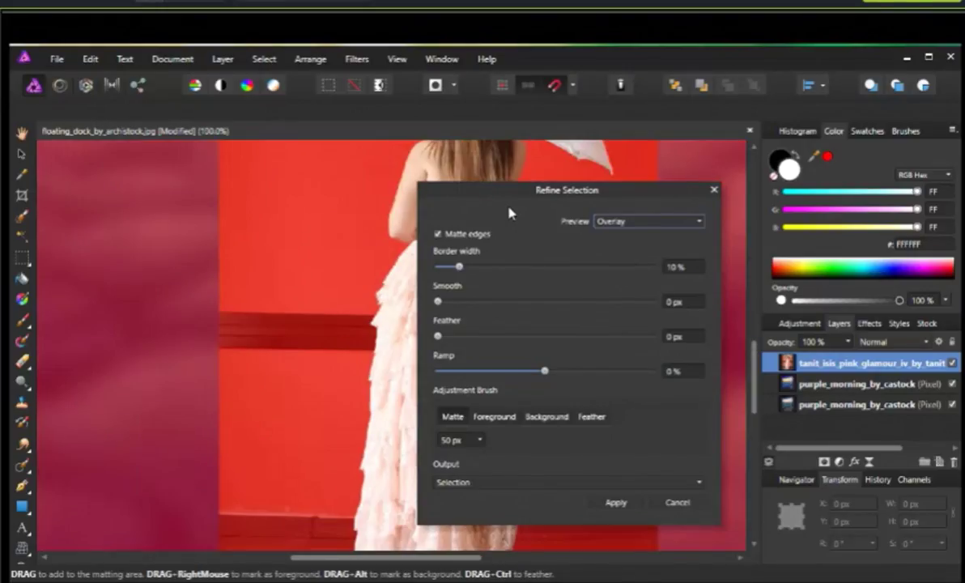
drag(600, 191, 891, 224)
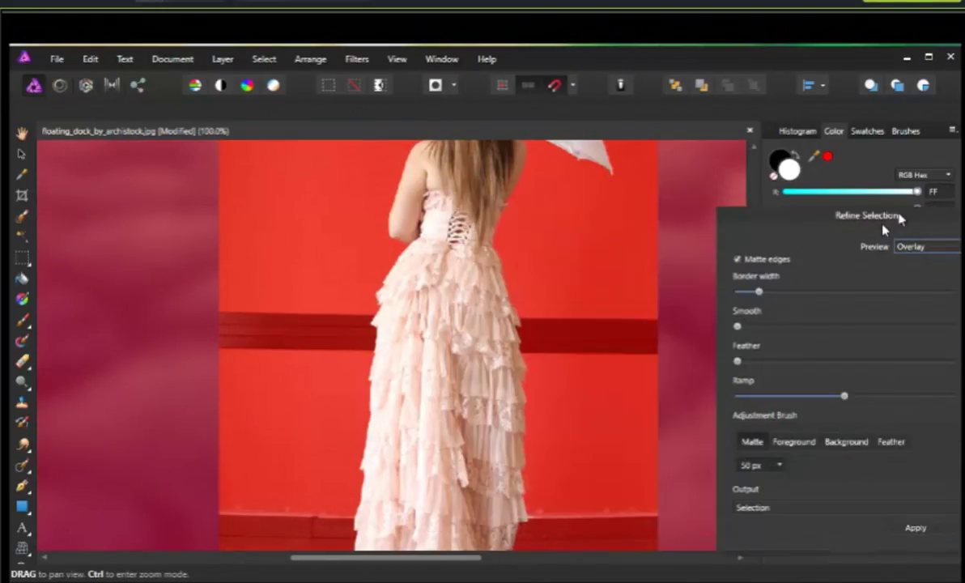
drag(602, 184, 586, 372)
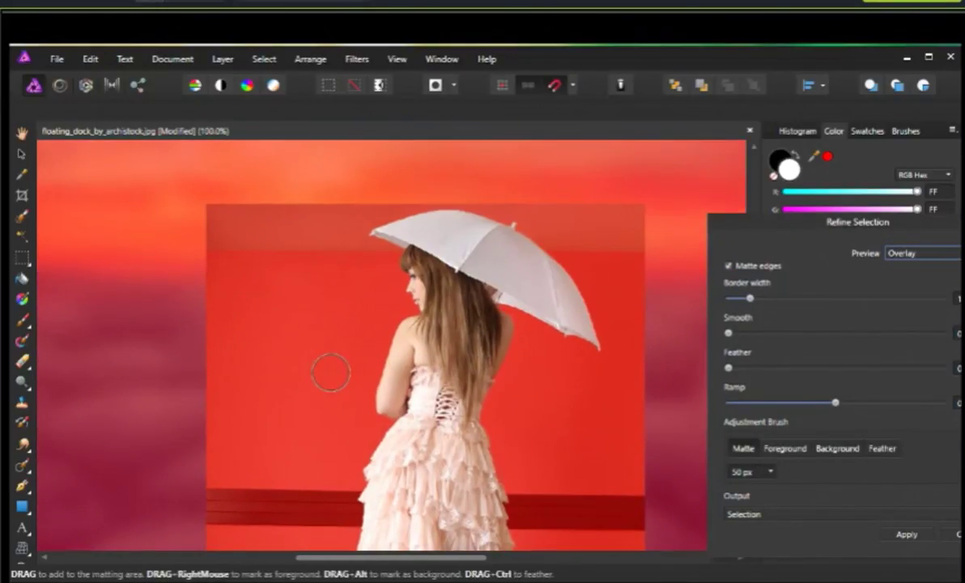
scroll(334, 366, down, 1)
scroll(334, 374, down, 1)
scroll(388, 388, down, 5)
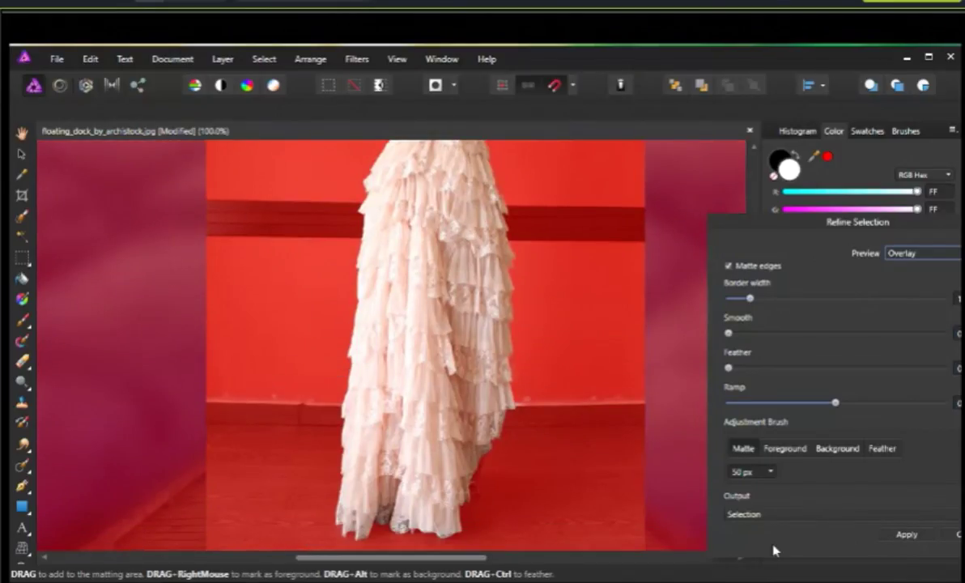
click(903, 536)
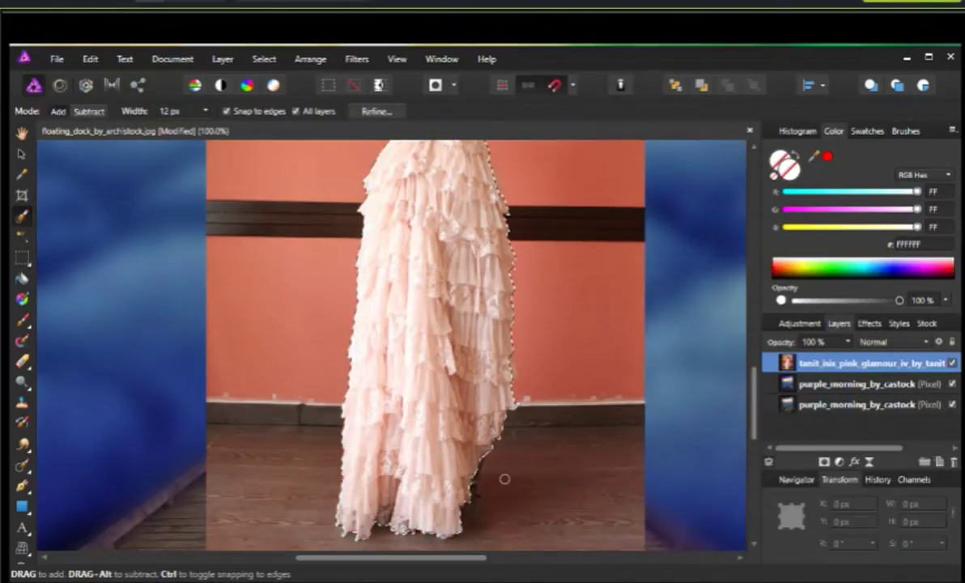
Mask the woman from her pink wall, group her layer, and select the purple_morning layer.
key(ctrl+minus)
key(ctrl+minus)
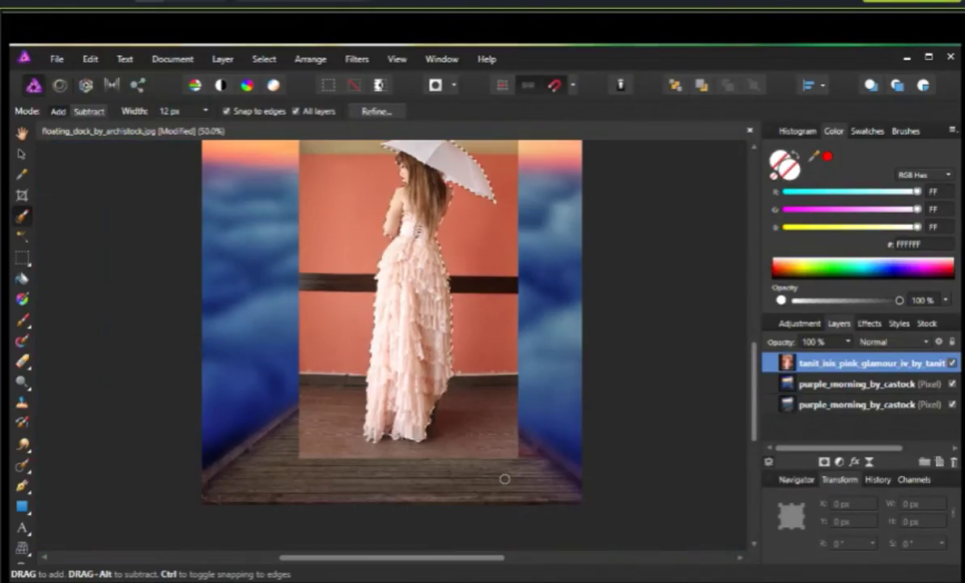
click(823, 461)
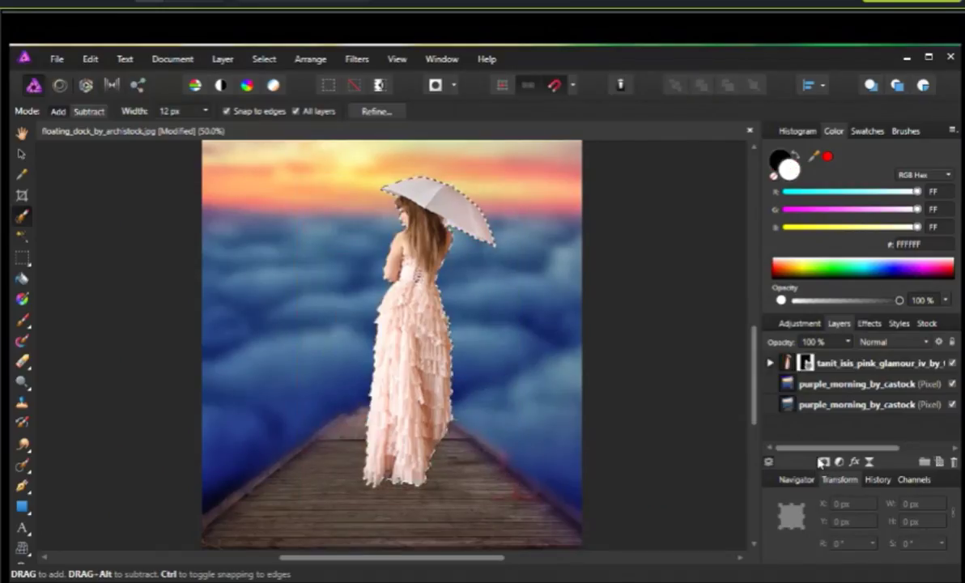
key(ctrl+d)
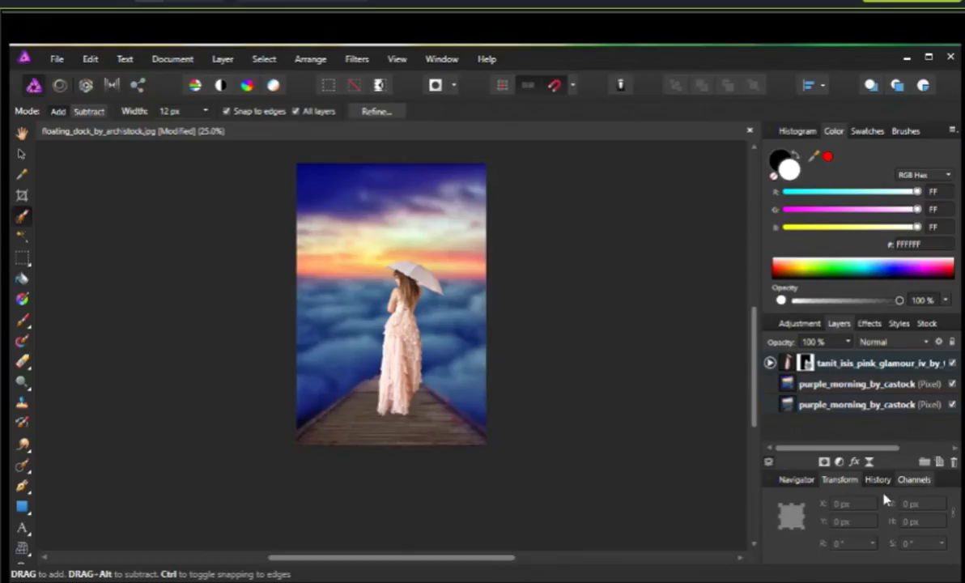
click(885, 365)
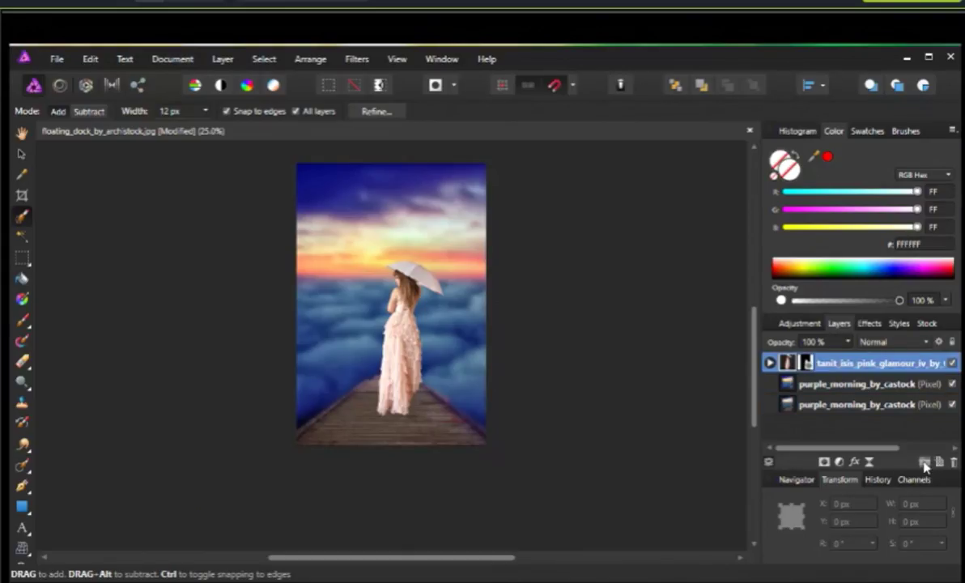
click(924, 463)
click(809, 388)
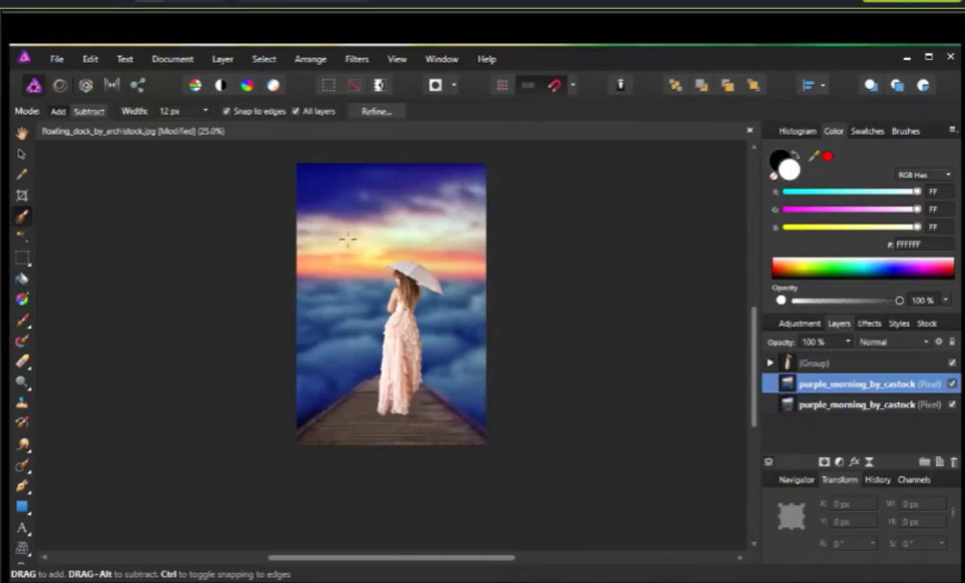
click(87, 87)
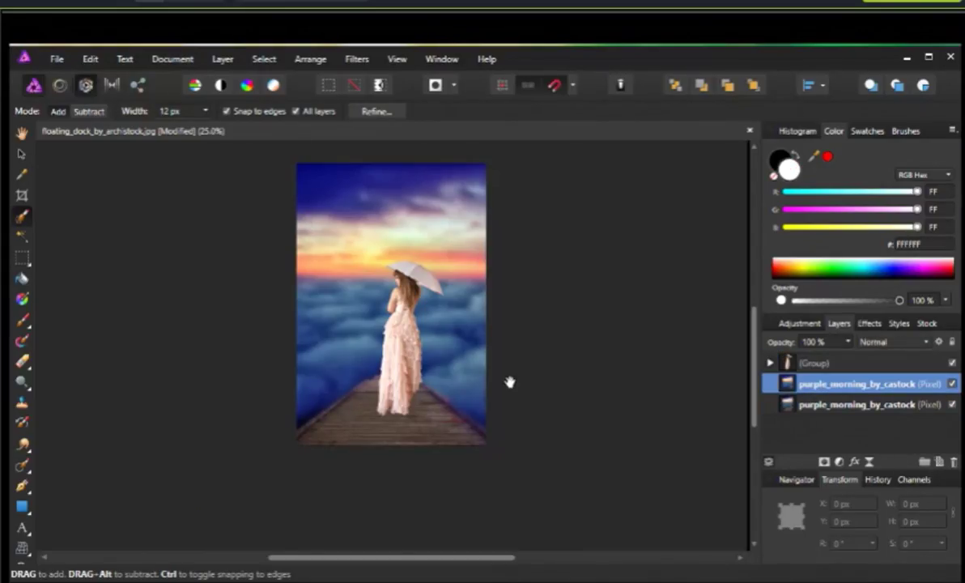
Develop the sky layer with exposure 0.268 and white balance temperature 34%.
mouse_move(835, 400)
mouse_down()
mouse_move(814, 400)
mouse_move(841, 399)
mouse_up()
mouse_move(807, 433)
mouse_down()
mouse_move(841, 434)
mouse_move(804, 438)
mouse_up()
scroll(809, 453, down, 3)
scroll(810, 465, down, 1)
click(815, 493)
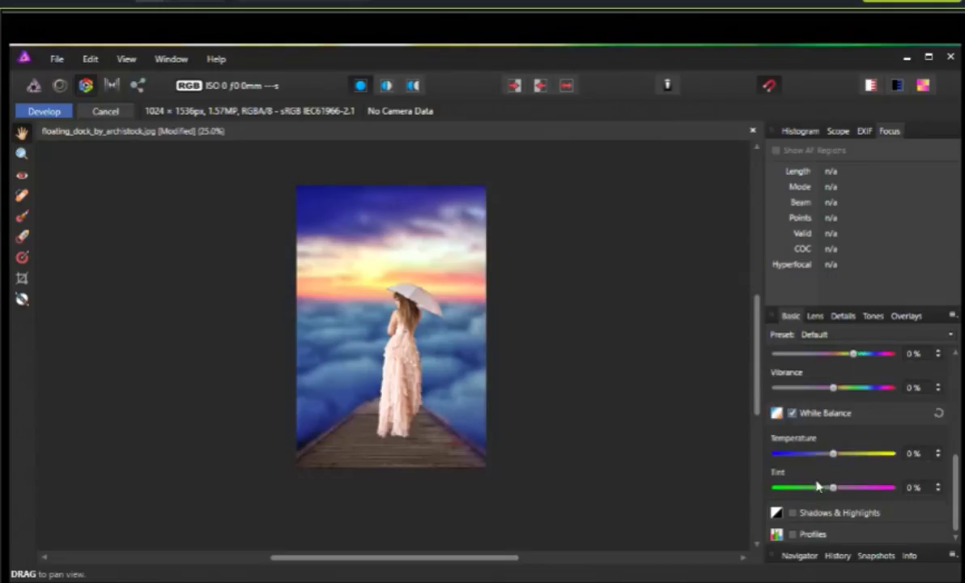
mouse_move(827, 456)
mouse_down()
mouse_move(815, 460)
mouse_move(853, 459)
mouse_up()
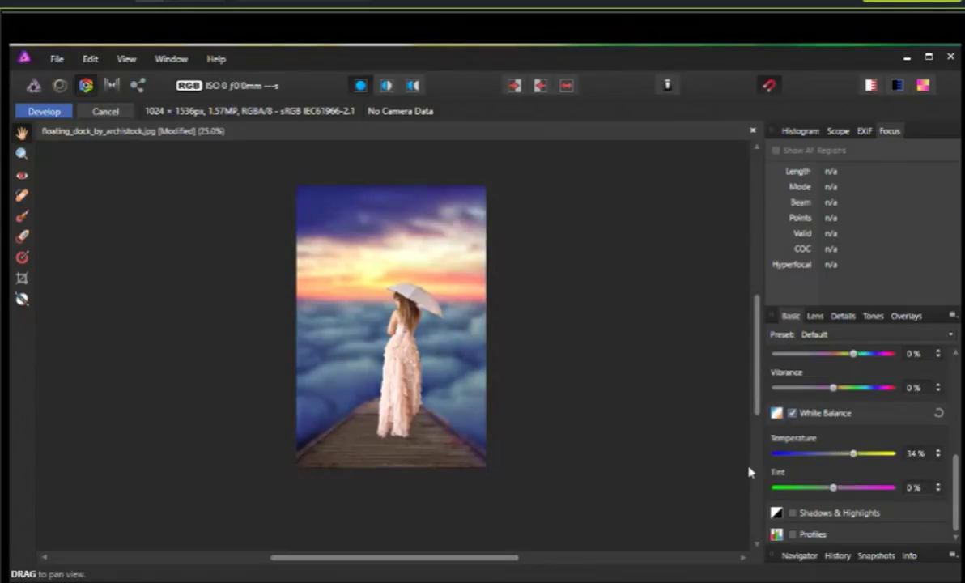
click(55, 111)
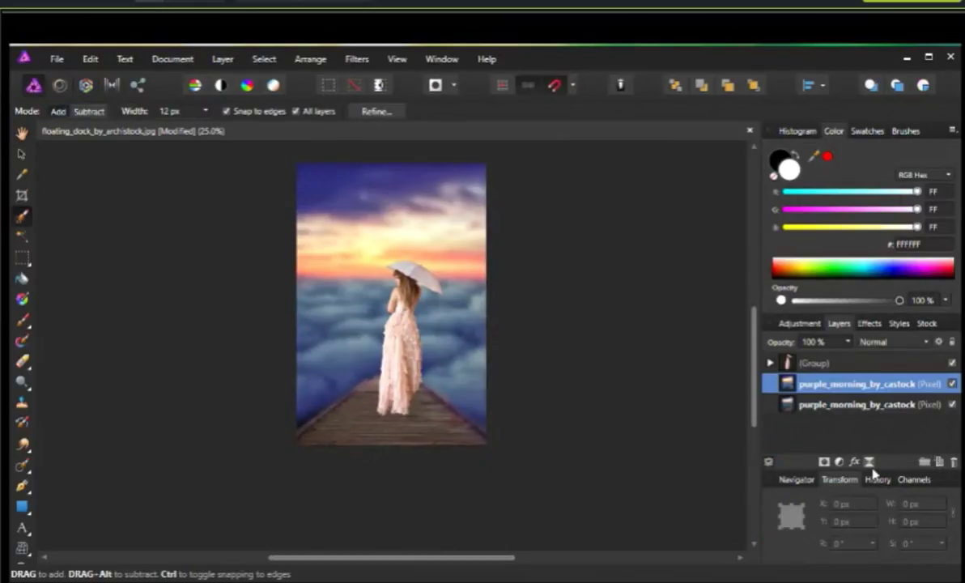
Add a Vignette live filter at about -1.2 exposure and merge it into the sky.
click(869, 463)
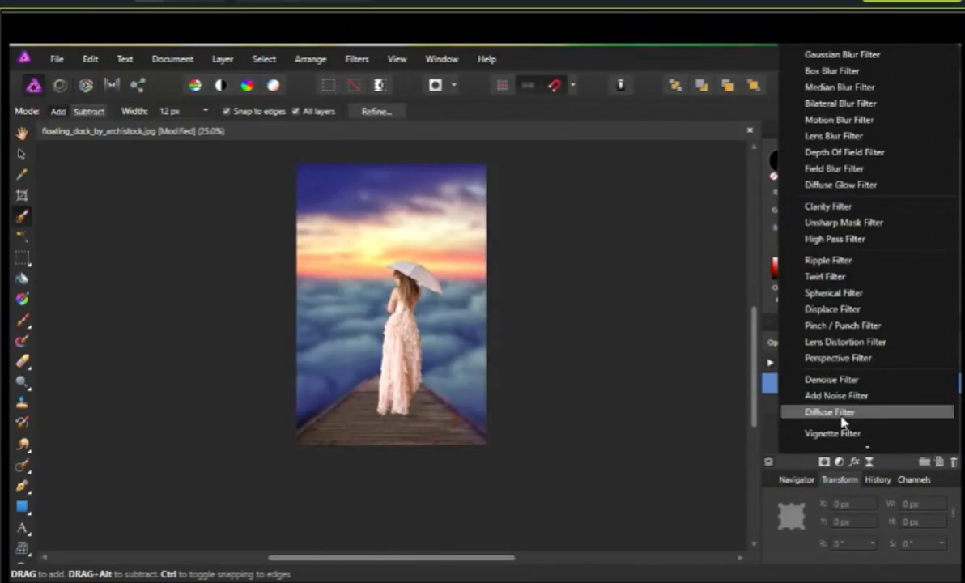
click(832, 434)
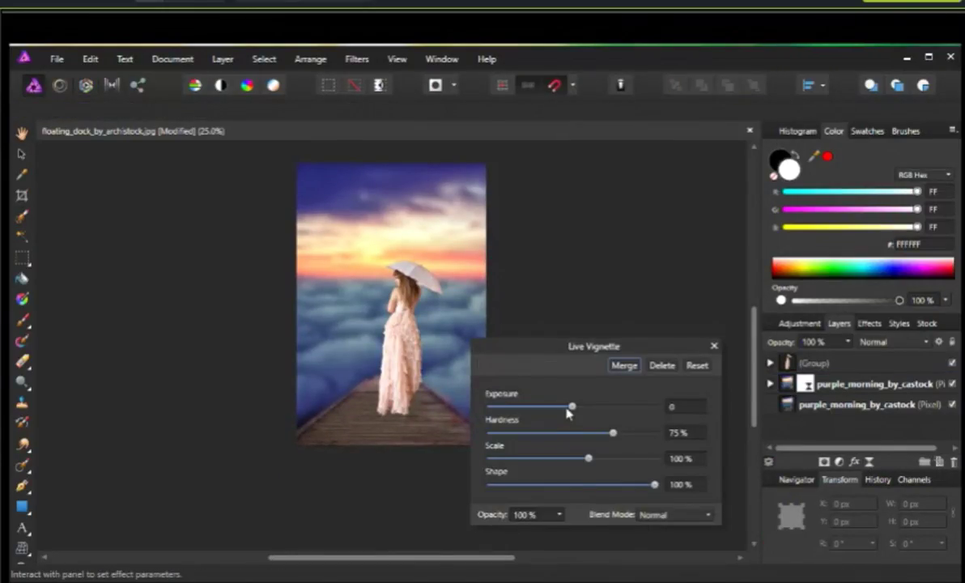
mouse_move(571, 406)
mouse_down()
mouse_move(547, 406)
mouse_move(555, 437)
mouse_move(632, 465)
mouse_move(600, 466)
mouse_move(607, 485)
mouse_move(596, 485)
mouse_move(617, 485)
mouse_up()
click(624, 365)
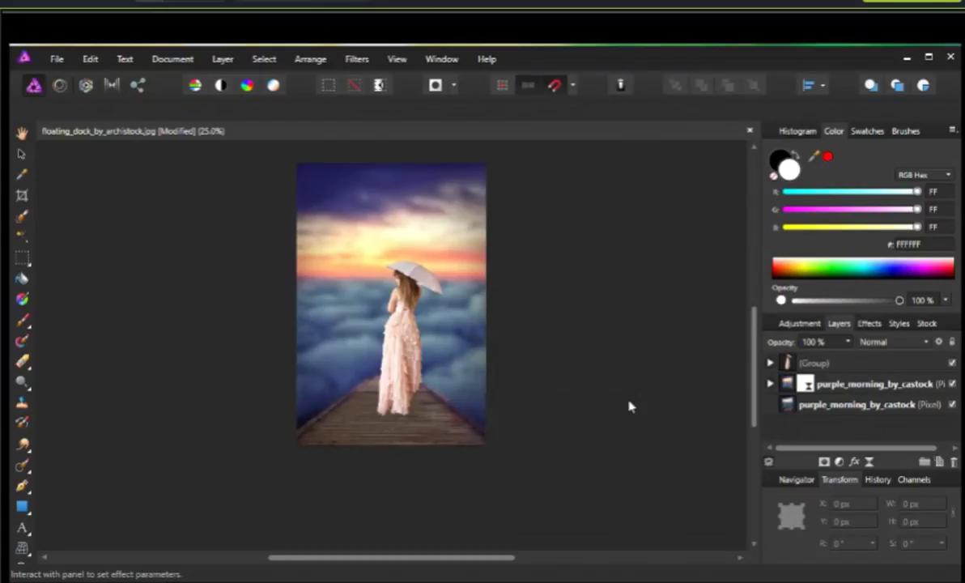
key(w)
scroll(466, 381, up, 2)
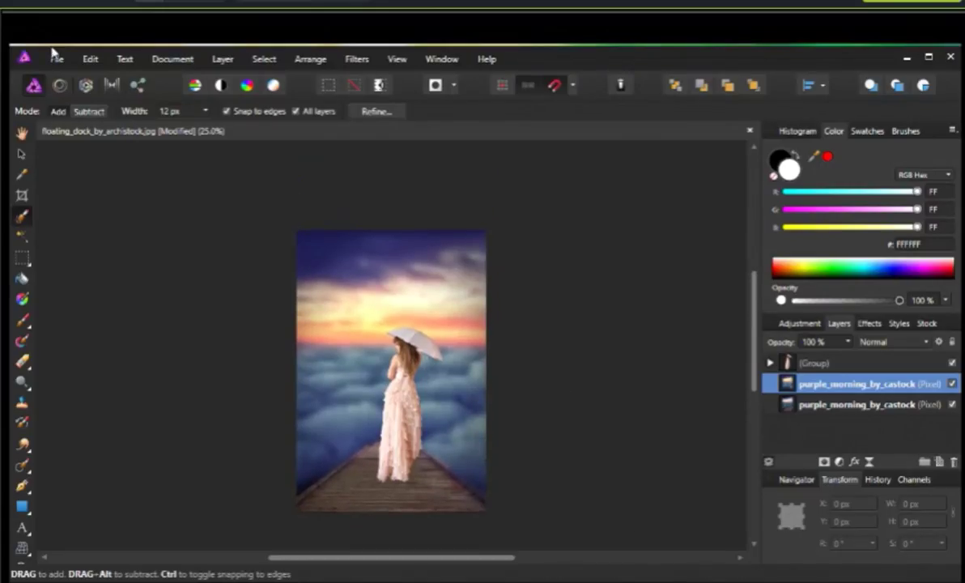
Place sci-stock_-_surrounded_door in the sky left of the woman and zoom in on it.
click(57, 63)
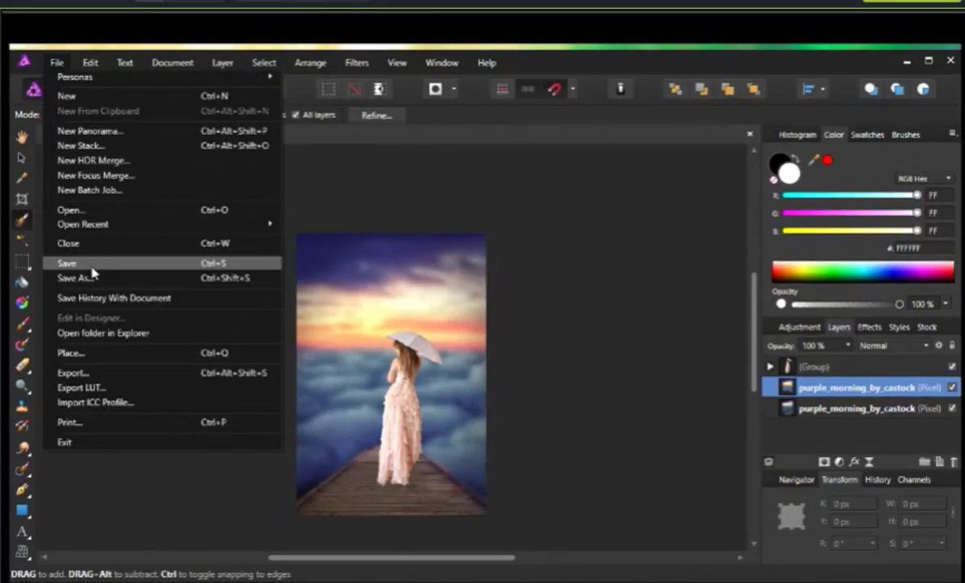
click(73, 353)
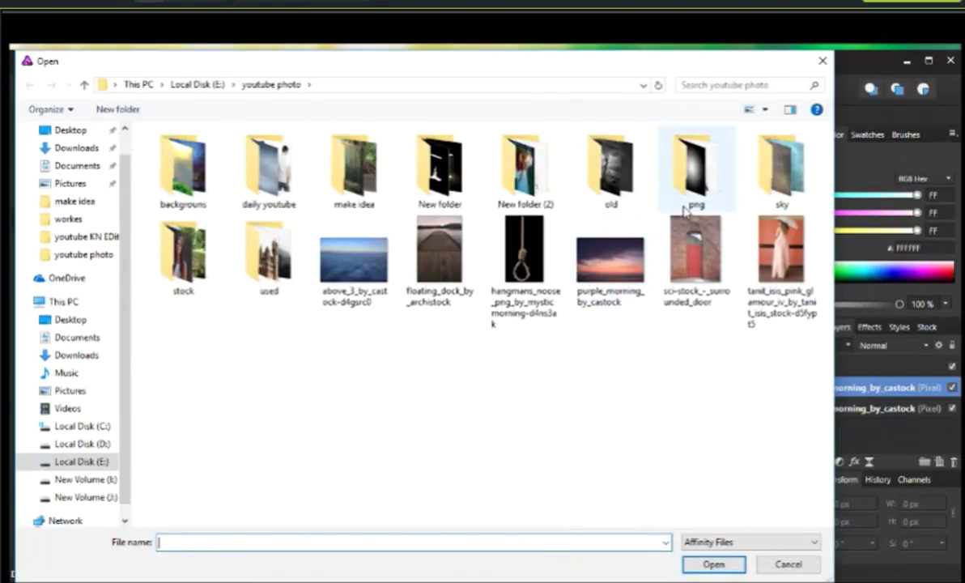
click(694, 255)
click(713, 564)
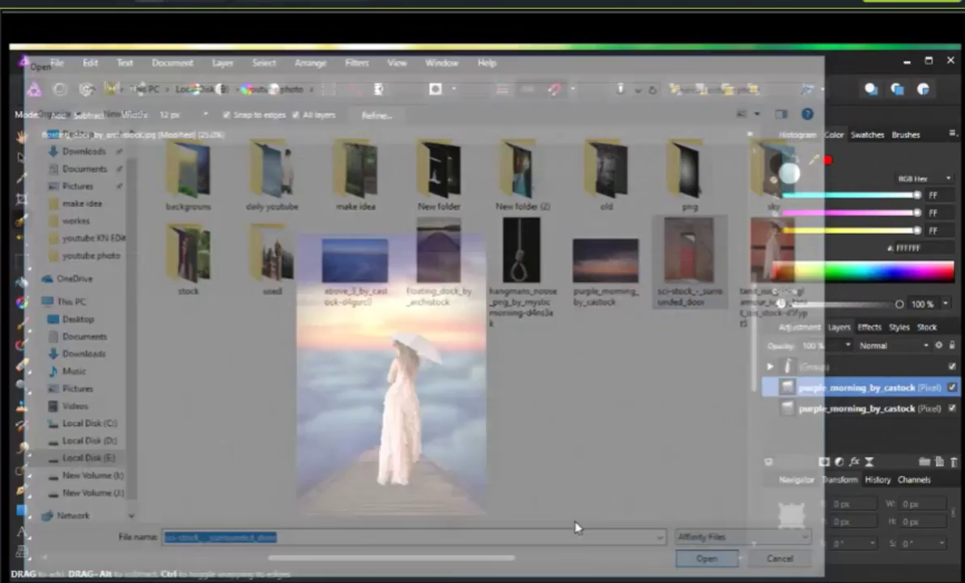
mouse_move(308, 273)
mouse_down()
mouse_move(365, 370)
mouse_move(381, 374)
mouse_up()
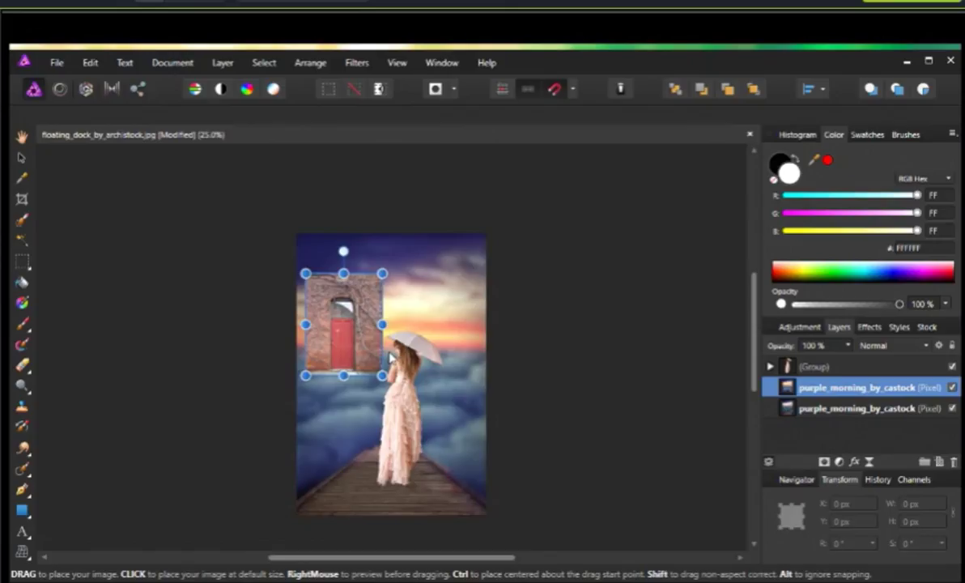
scroll(389, 343, up, 2)
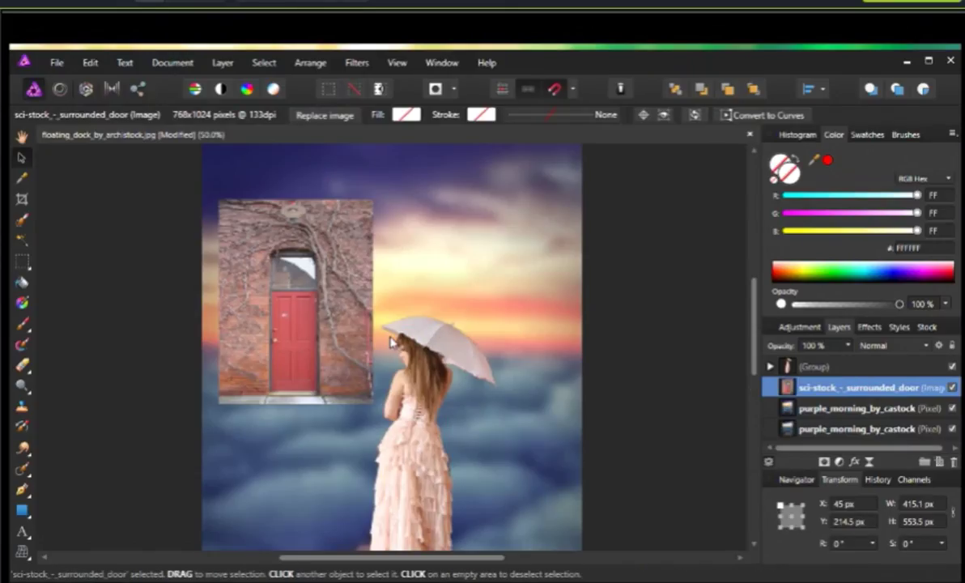
scroll(389, 344, up, 1)
drag(250, 283, 335, 354)
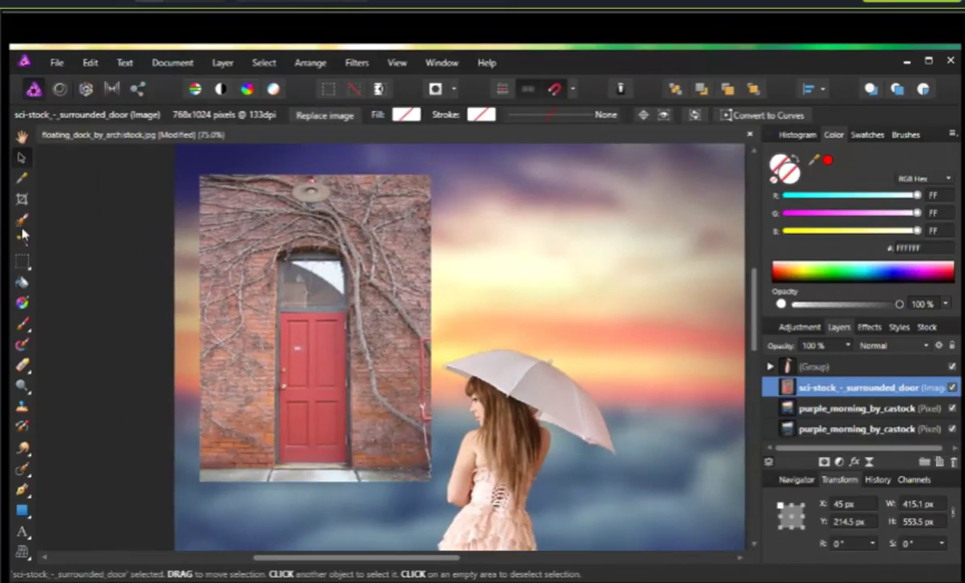
click(22, 219)
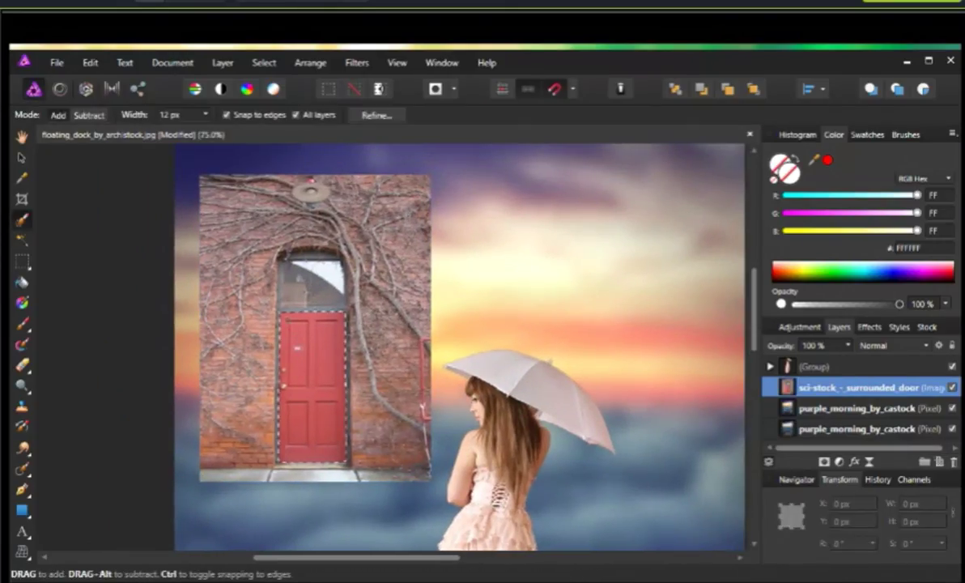
Mask the red door from its brick wall, group it and duplicate the group.
click(823, 461)
key(ctrl+d)
click(827, 391)
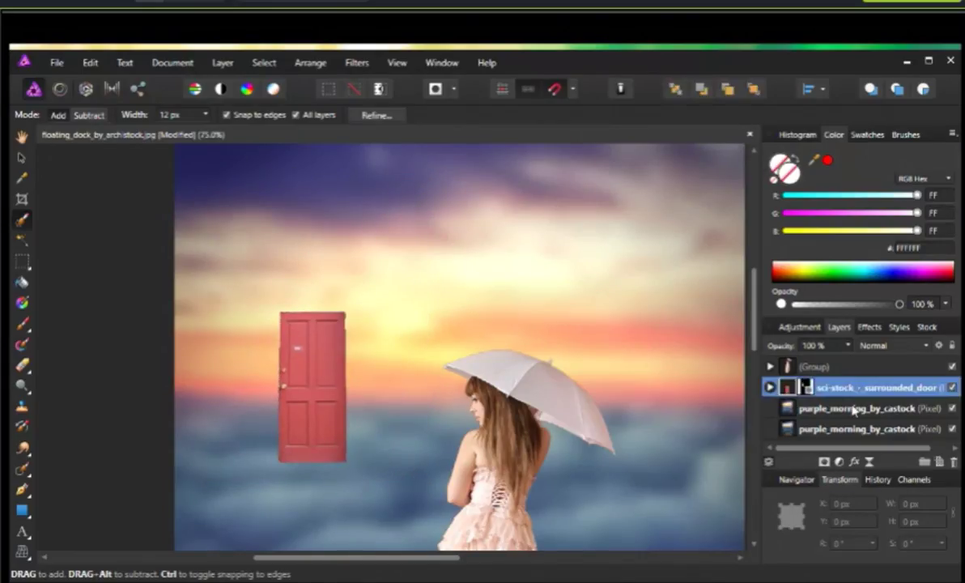
key(ctrl+g)
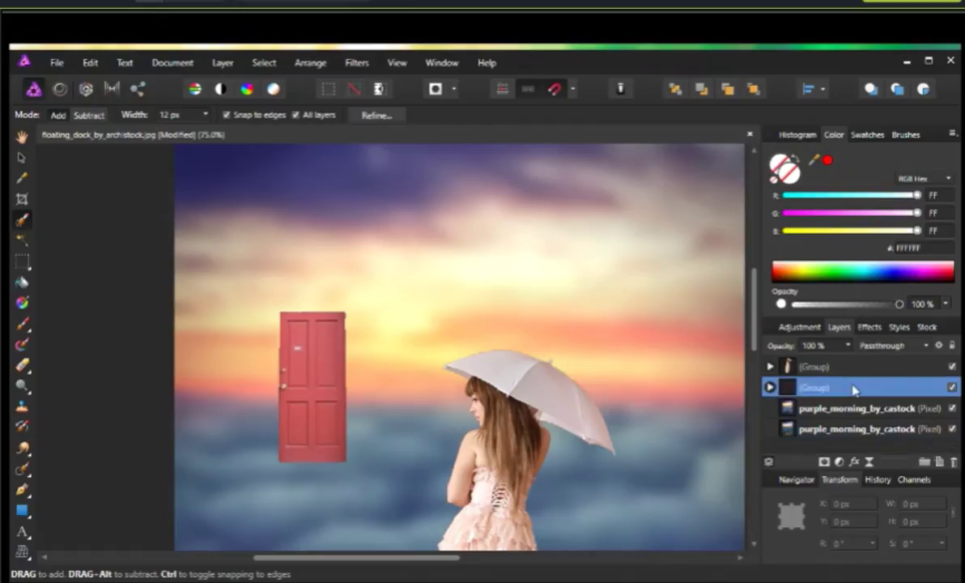
right_click(782, 389)
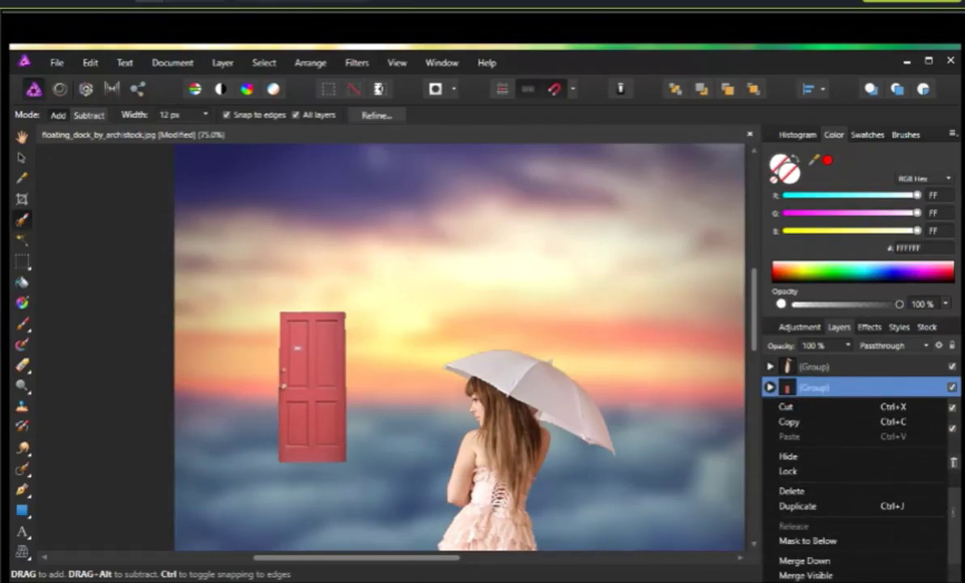
click(819, 509)
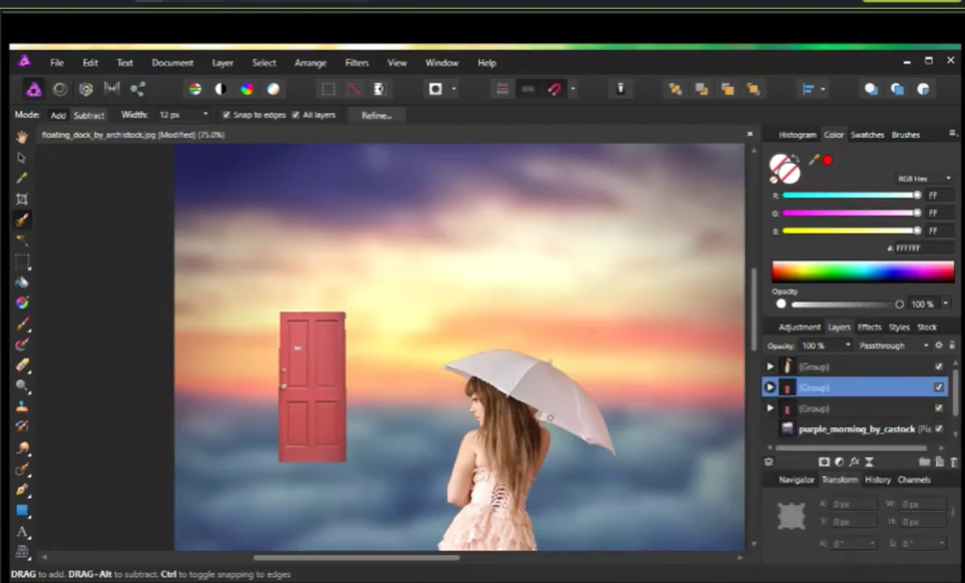
Move the duplicate door to the upper-right sky and reposition the left door.
key(ctrl+minus)
key(ctrl+minus)
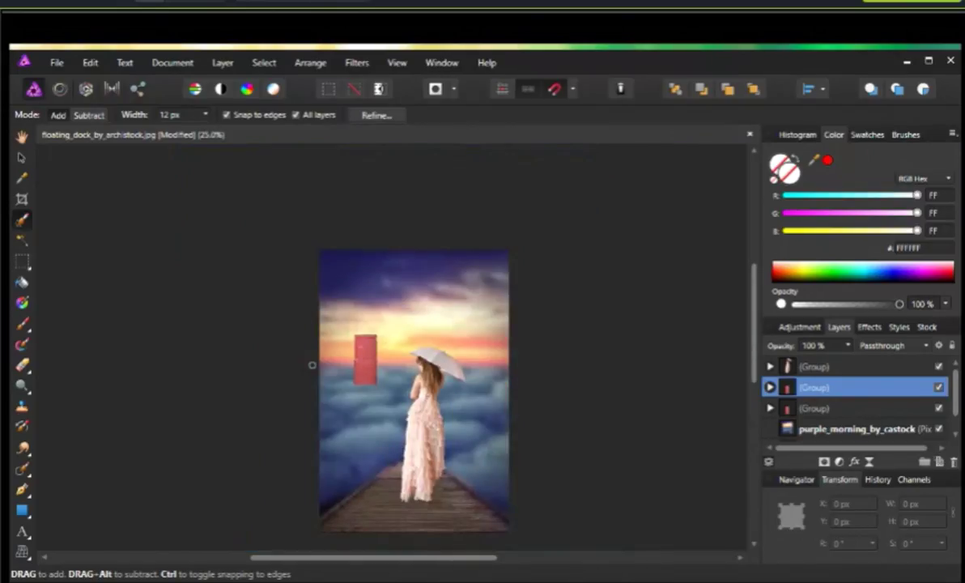
click(21, 157)
drag(367, 334, 500, 314)
mouse_move(366, 376)
mouse_down()
mouse_move(437, 380)
mouse_move(467, 371)
mouse_up()
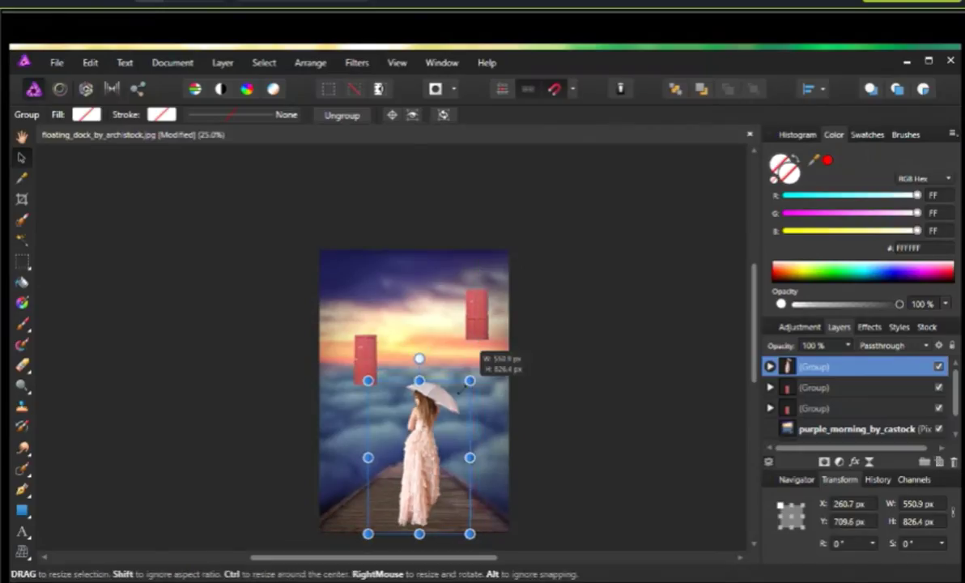
click(352, 357)
drag(353, 357, 353, 301)
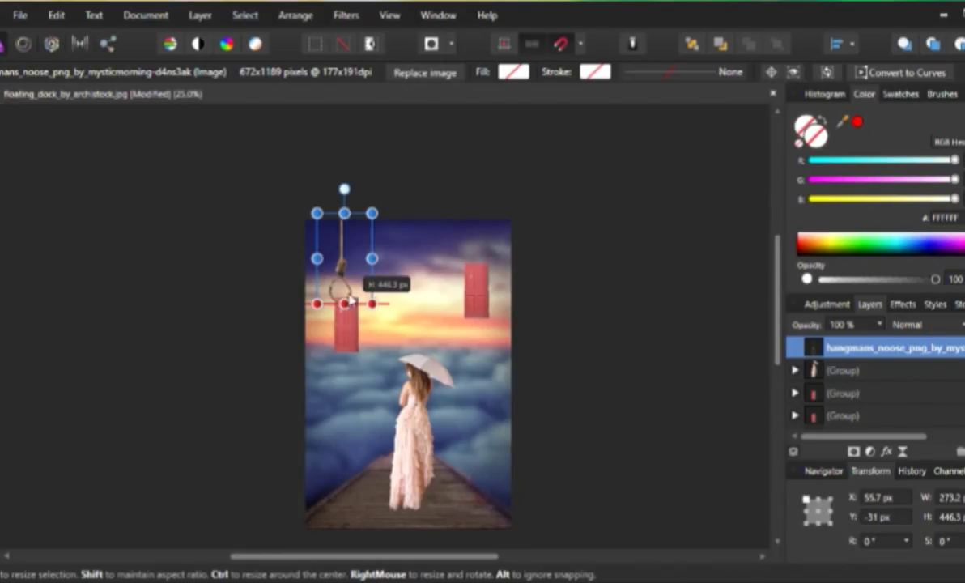
Stretch the noose to 446.3 px tall and lower its loop onto the left red door.
drag(346, 284, 351, 296)
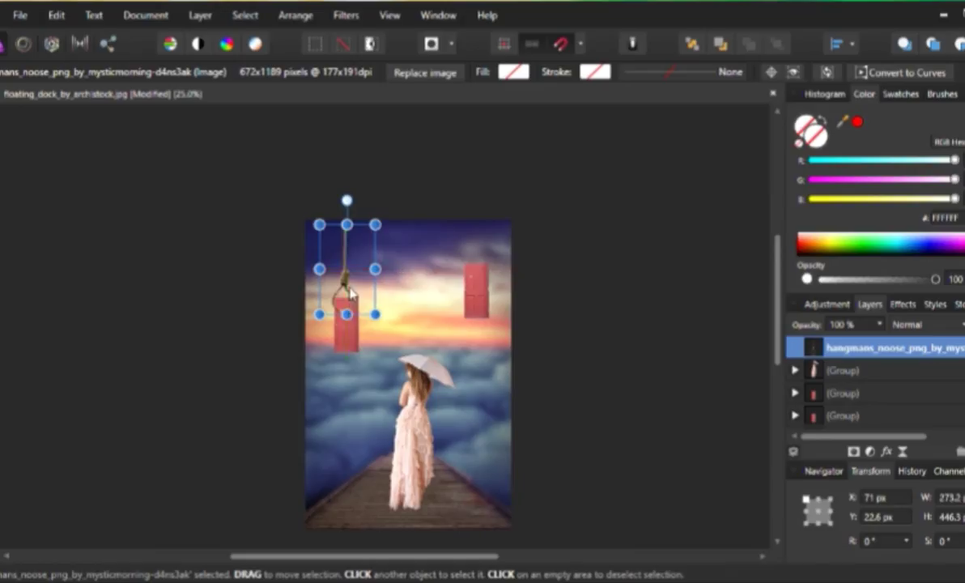
drag(347, 224, 347, 213)
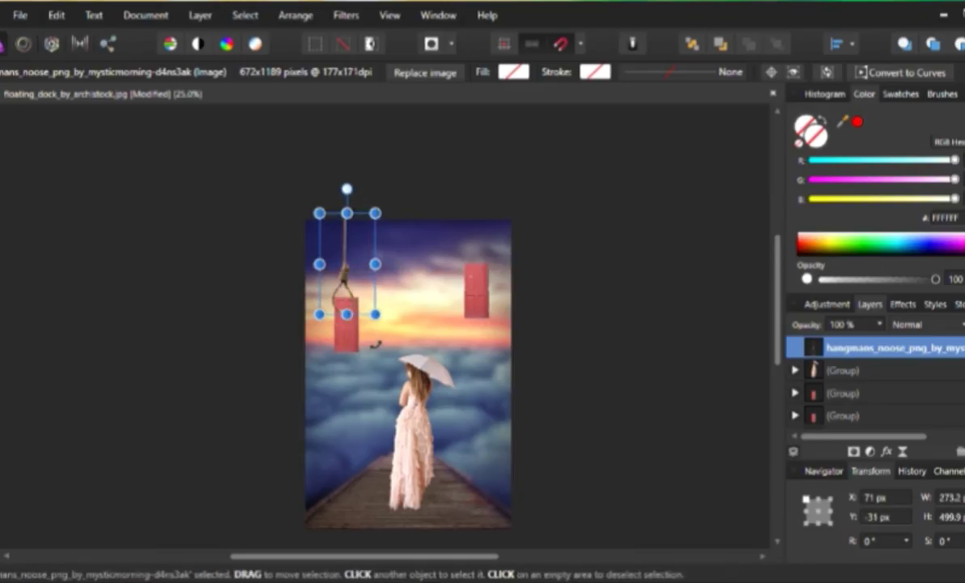
key(ctrl+plus)
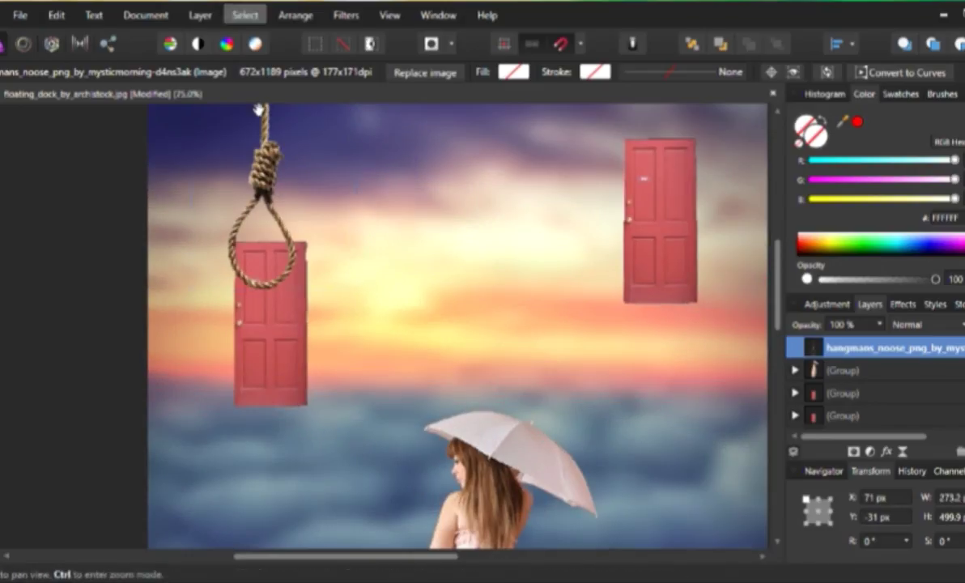
drag(284, 210, 288, 255)
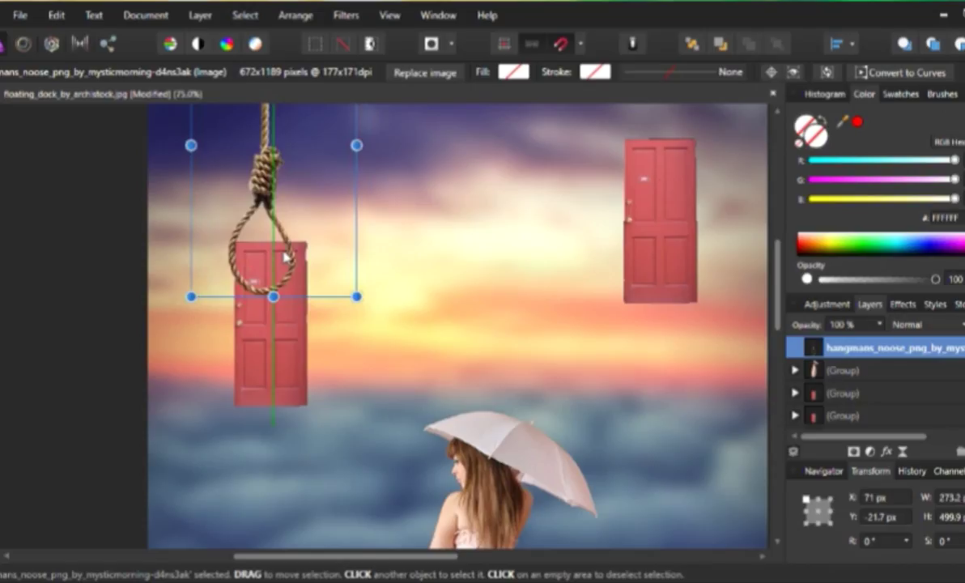
drag(260, 200, 267, 241)
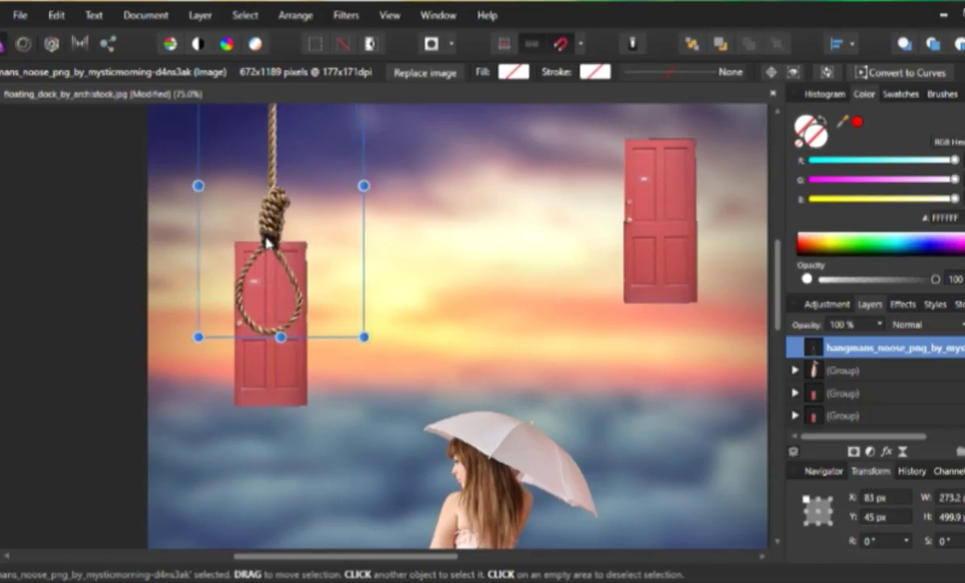
key(e)
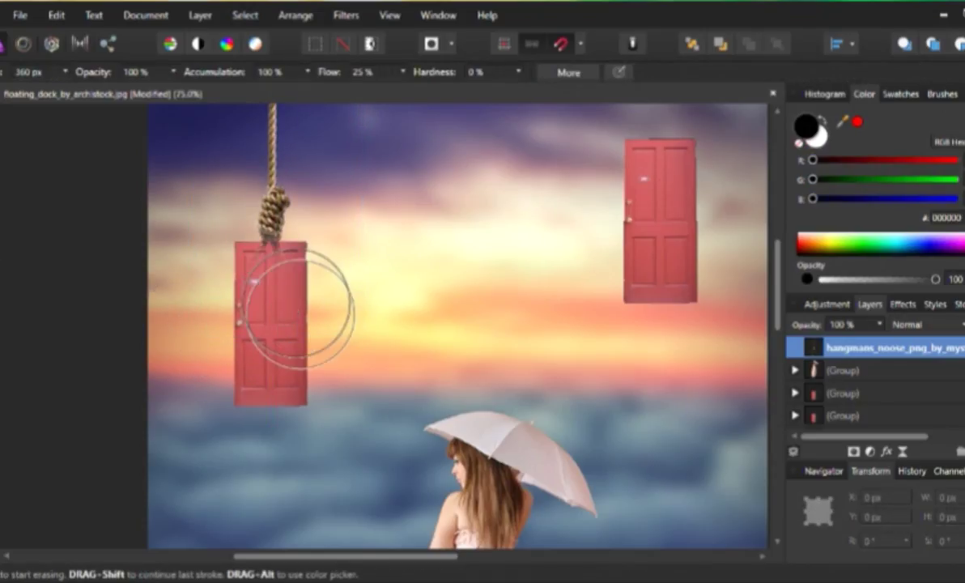
Erase the noose loop over the left door and stretch the rope to the image top.
click(297, 306)
scroll(377, 243, up, 5)
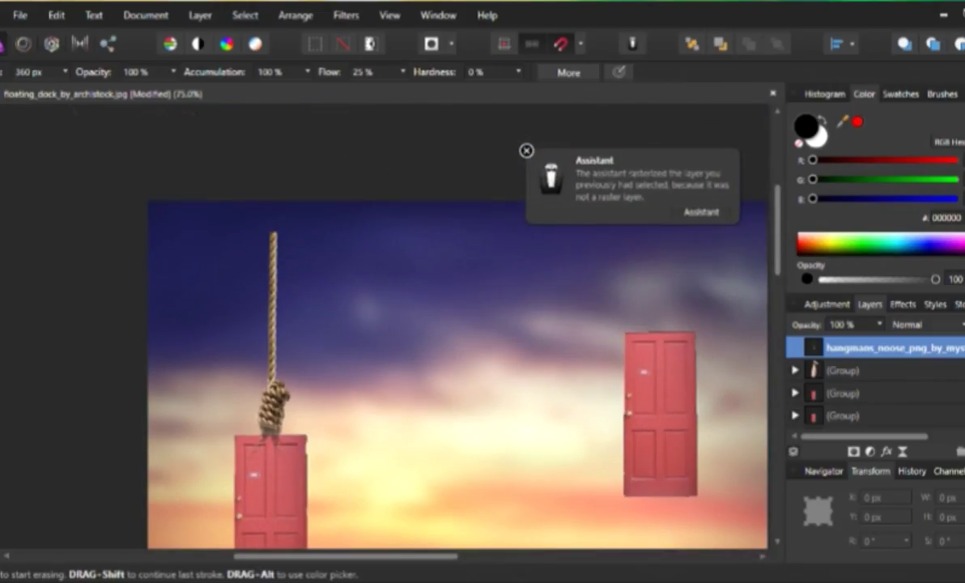
key(v)
drag(269, 231, 269, 200)
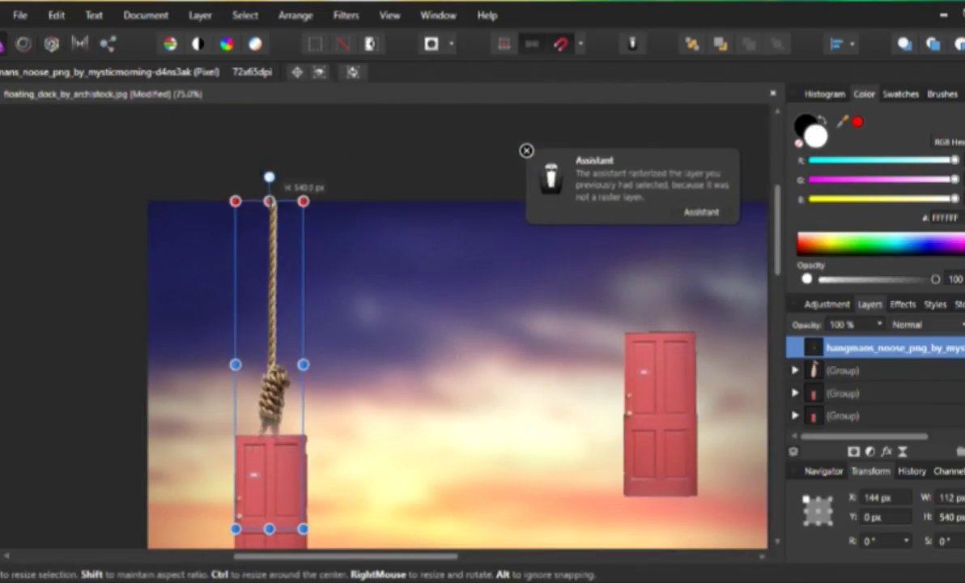
drag(287, 445, 293, 445)
drag(273, 528, 272, 535)
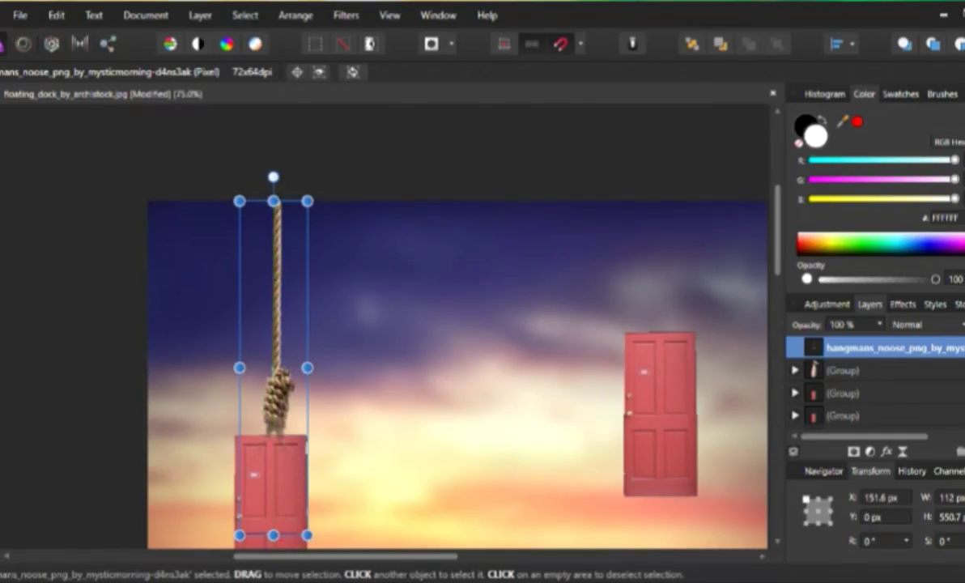
key(e)
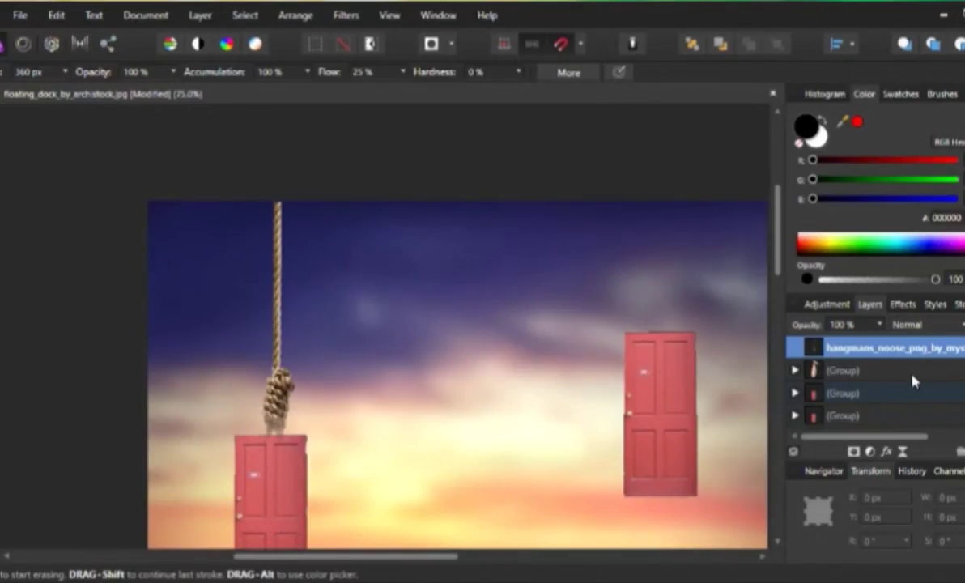
Duplicate the noose layer and move the copy above the right red door.
right_click(797, 356)
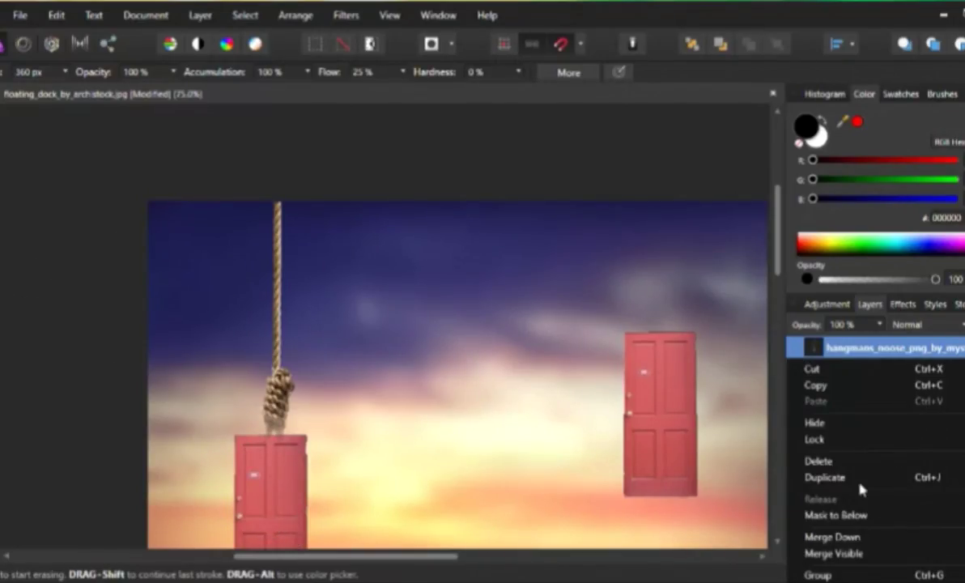
click(852, 479)
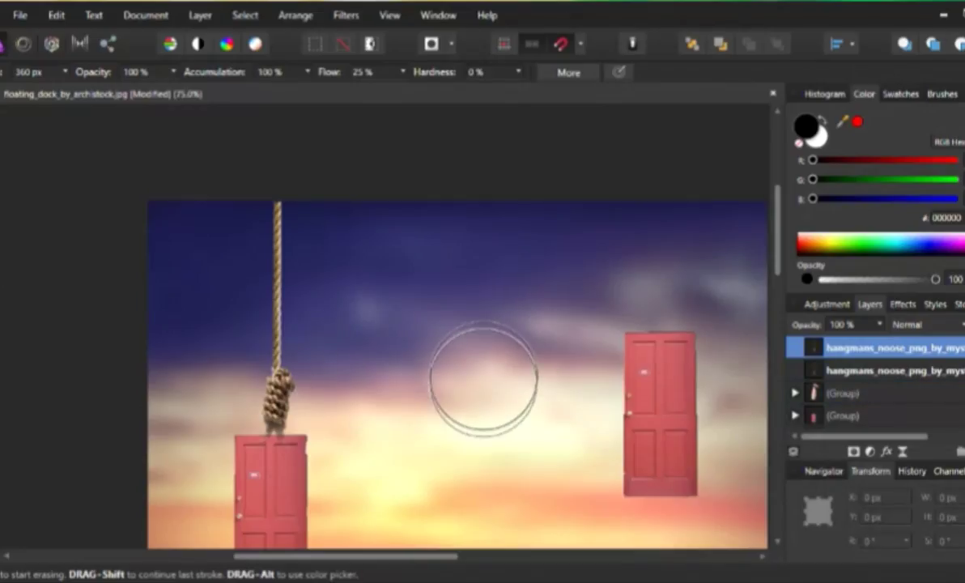
key(v)
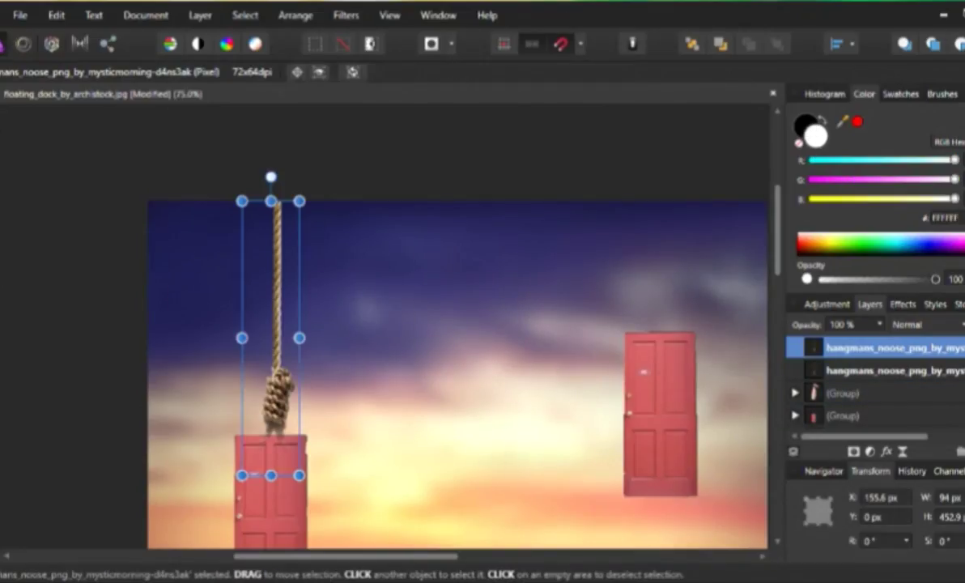
mouse_move(267, 373)
mouse_down()
mouse_move(491, 351)
mouse_move(671, 303)
mouse_move(673, 313)
mouse_up()
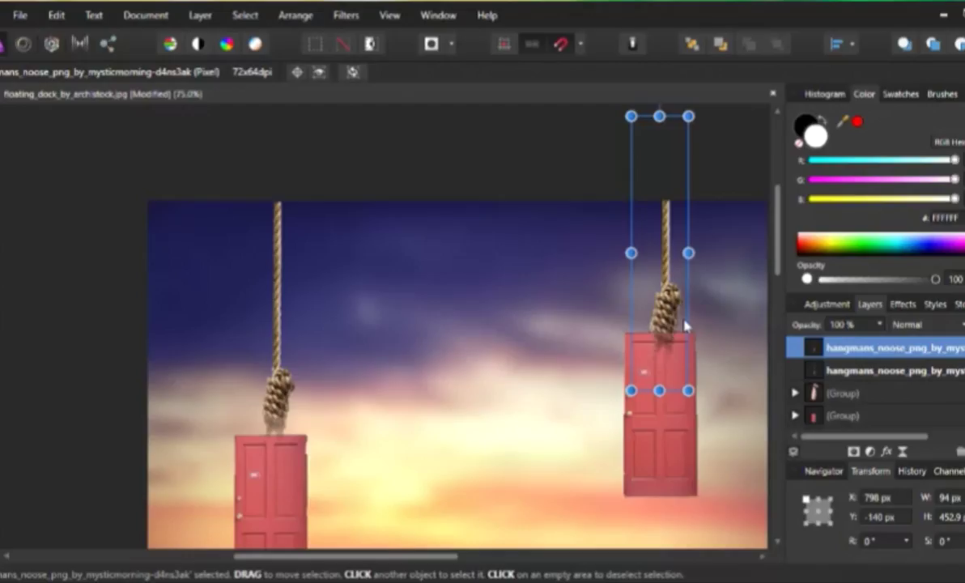
key(ctrl+minus)
drag(606, 357, 599, 293)
click(195, 235)
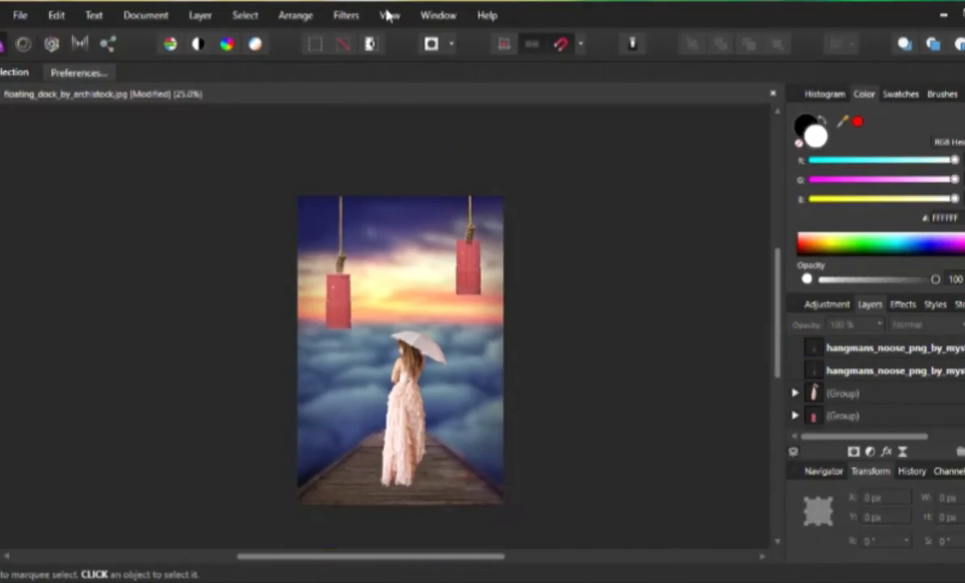
Add a Soft Proof adjustment to the purple_morning background layer and merge it in.
click(346, 16)
click(269, 156)
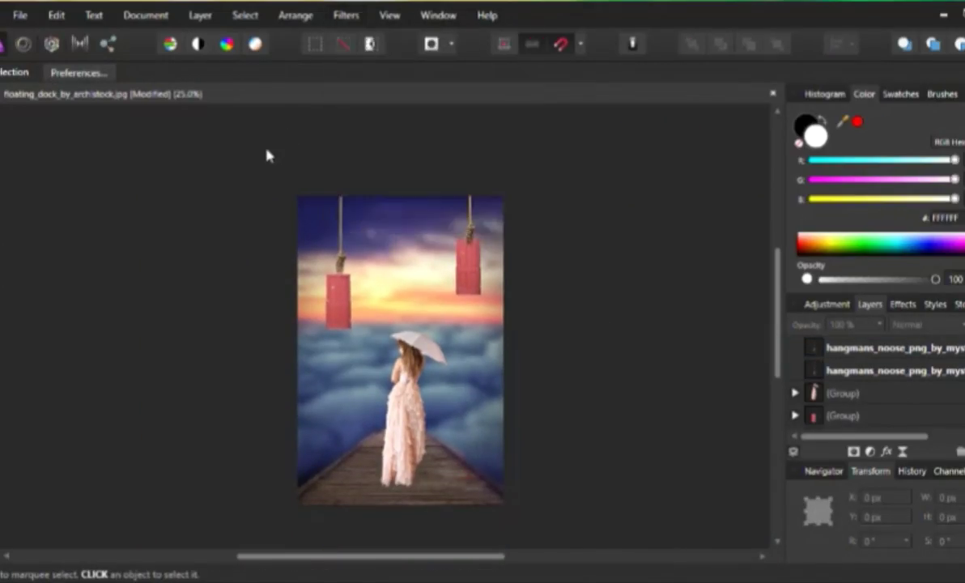
scroll(870, 397, down, 2)
click(869, 393)
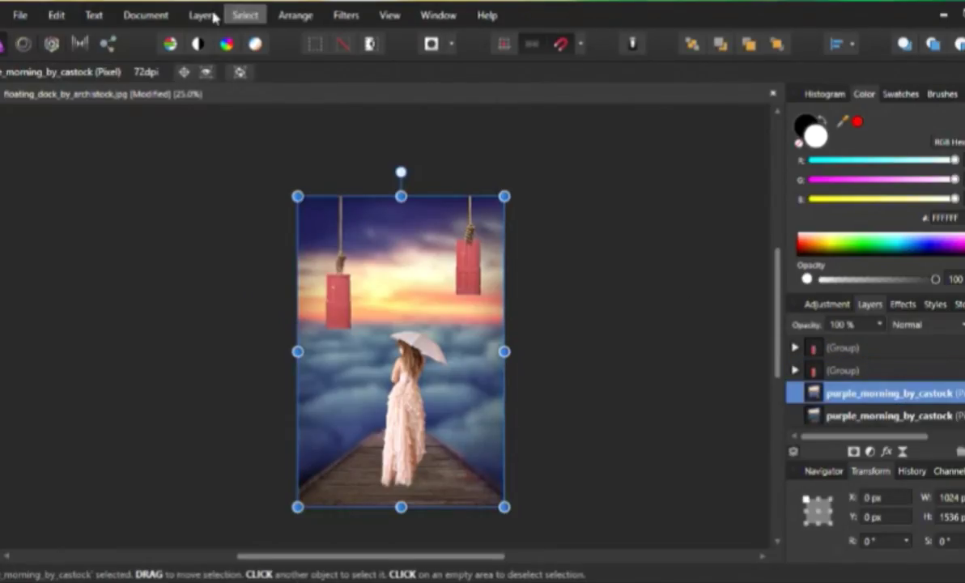
click(200, 15)
mouse_move(245, 148)
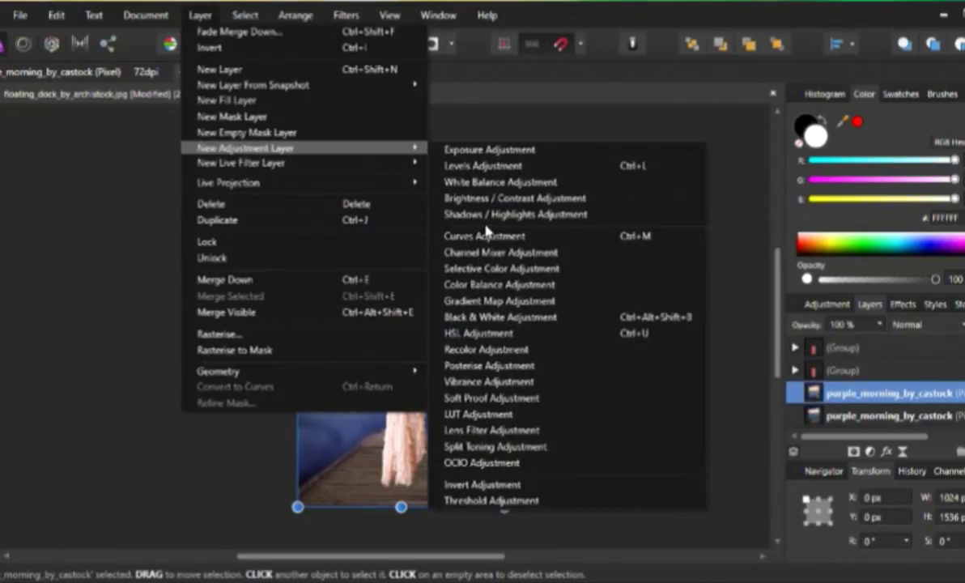
click(493, 399)
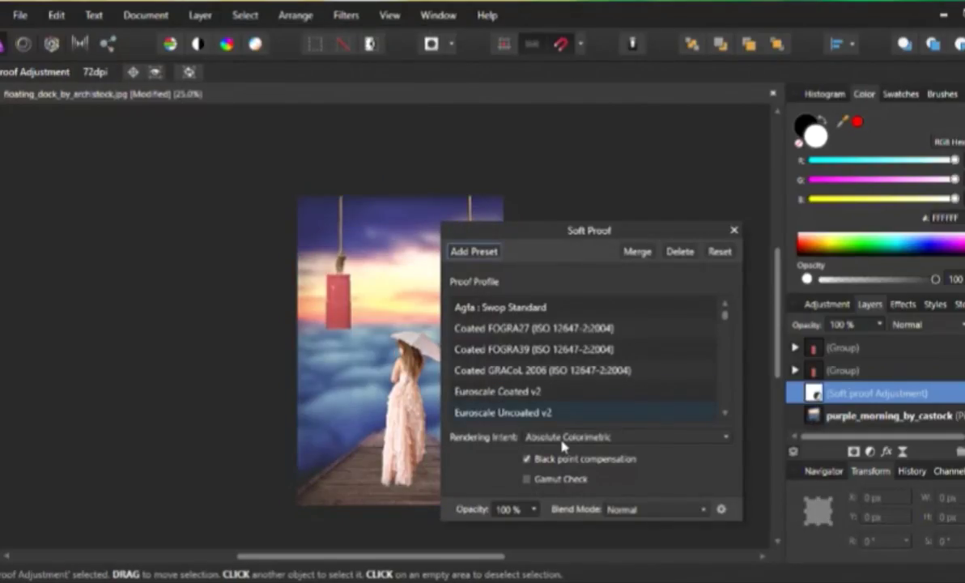
click(638, 256)
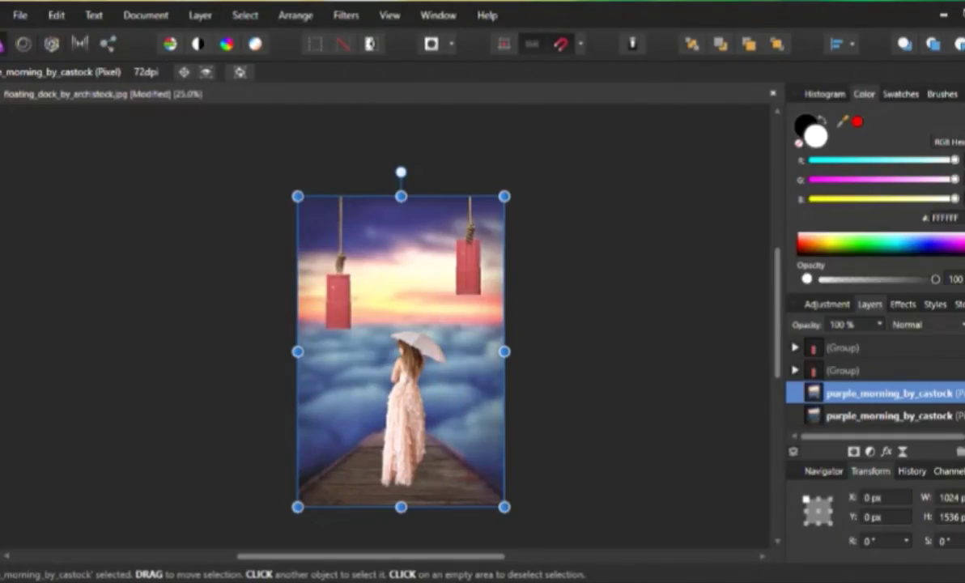
click(20, 15)
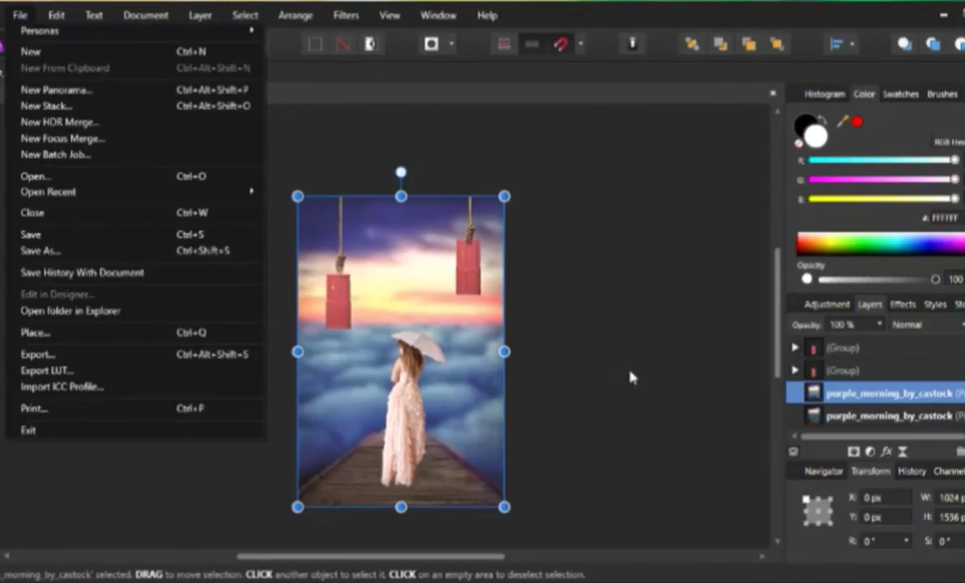
Try opening the woman's group in the Develop persona, dismissing the pixel-layer warnings.
click(615, 364)
scroll(842, 409, up, 2)
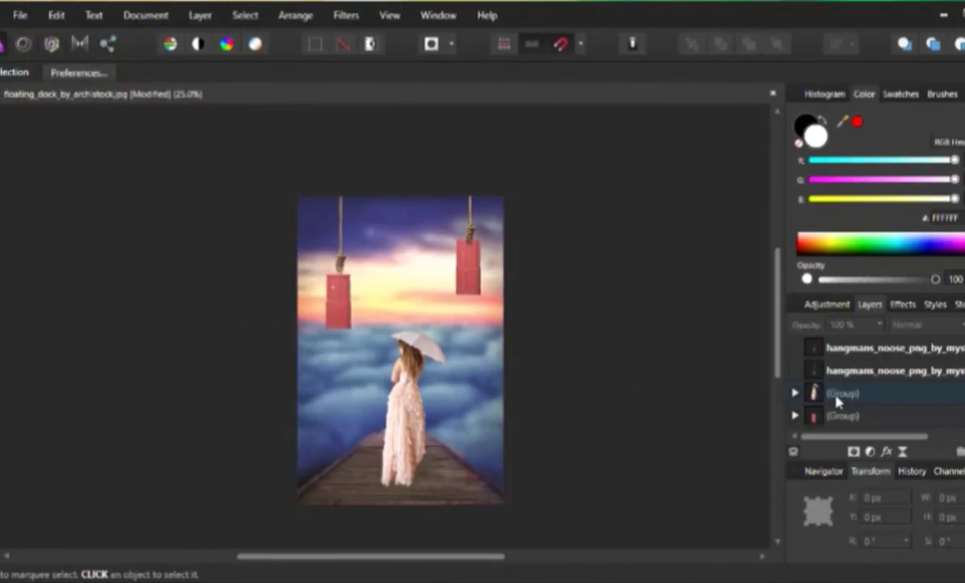
click(838, 396)
click(51, 44)
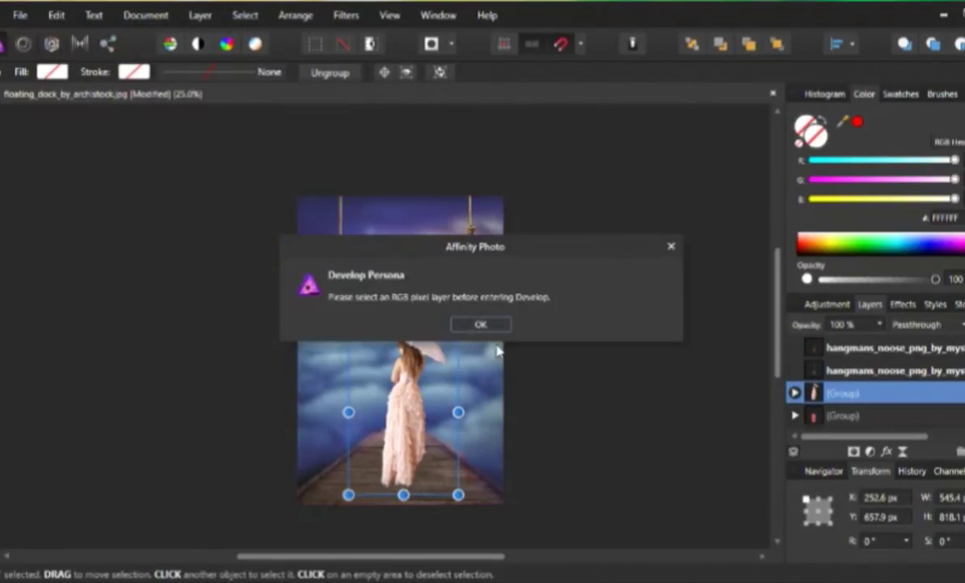
click(496, 327)
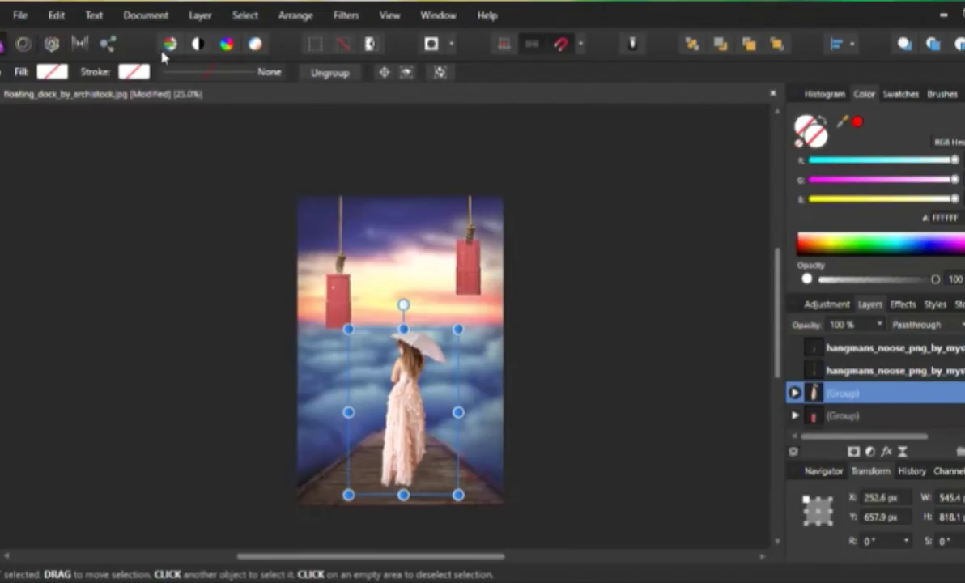
click(51, 44)
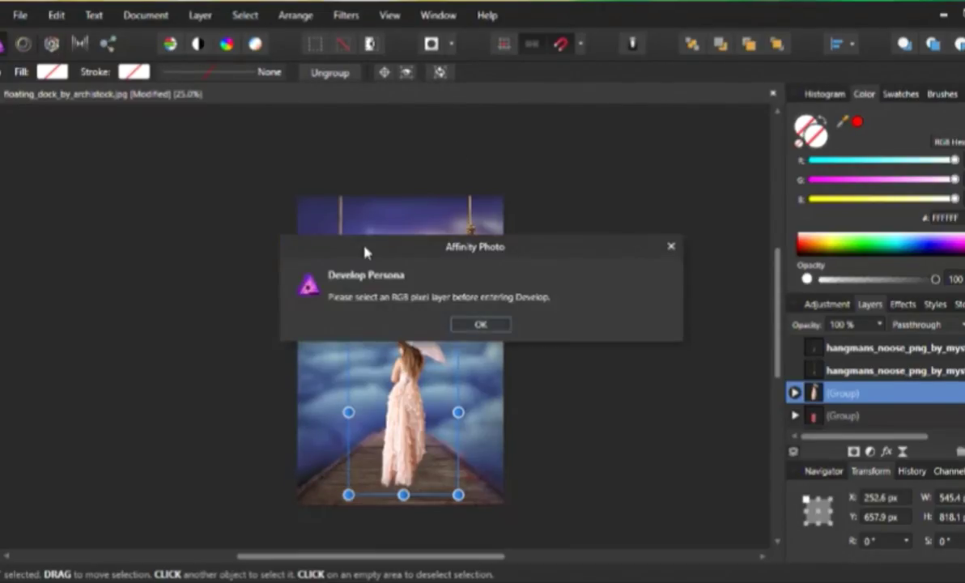
click(484, 325)
double_click(877, 395)
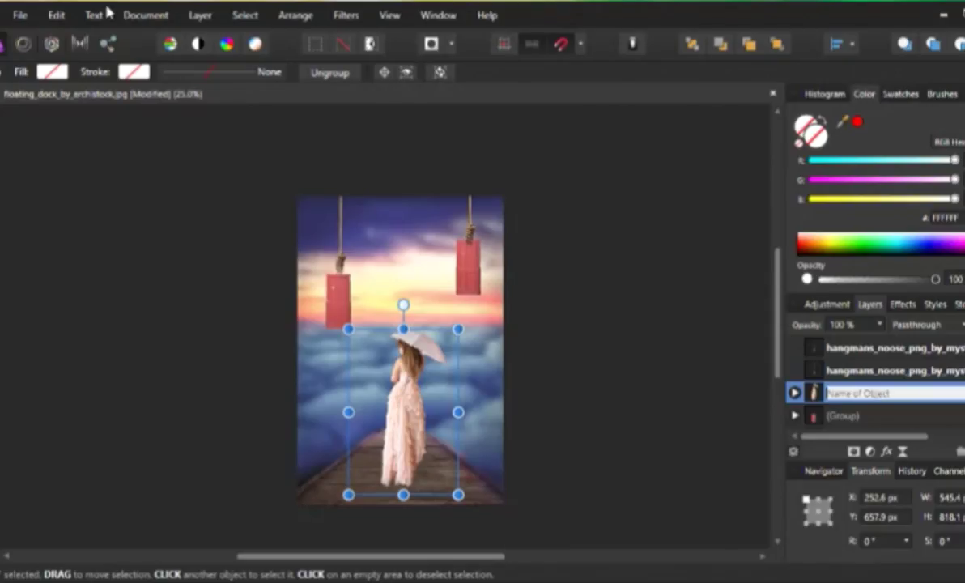
click(151, 251)
Set up a JPEG (Best quality) export at 1024 × 1536 px, quality 100.
click(20, 14)
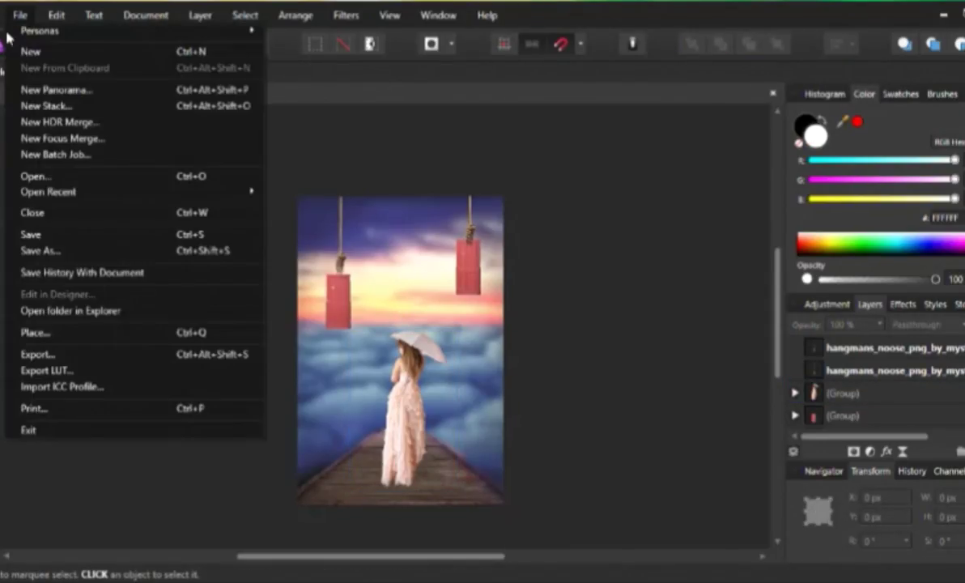
click(40, 355)
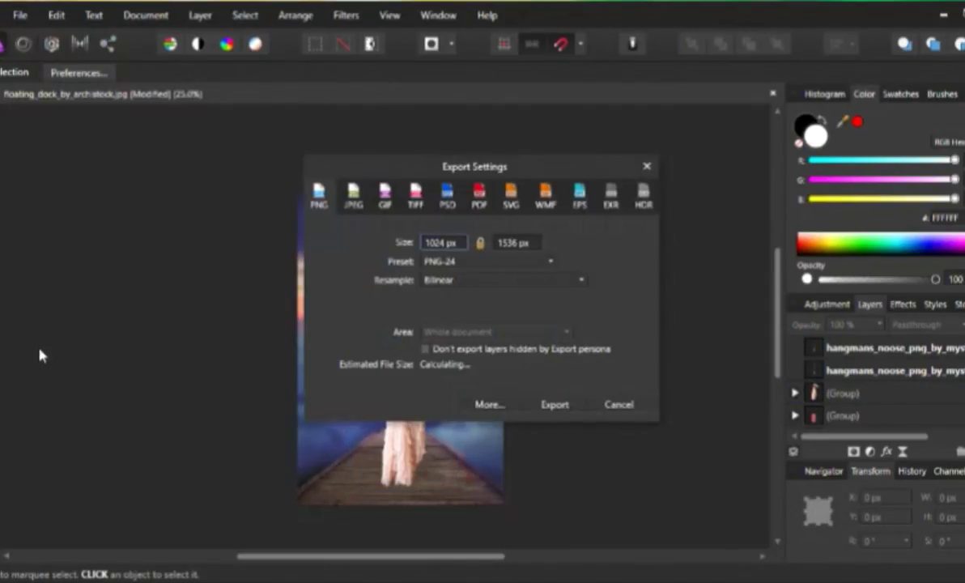
click(353, 194)
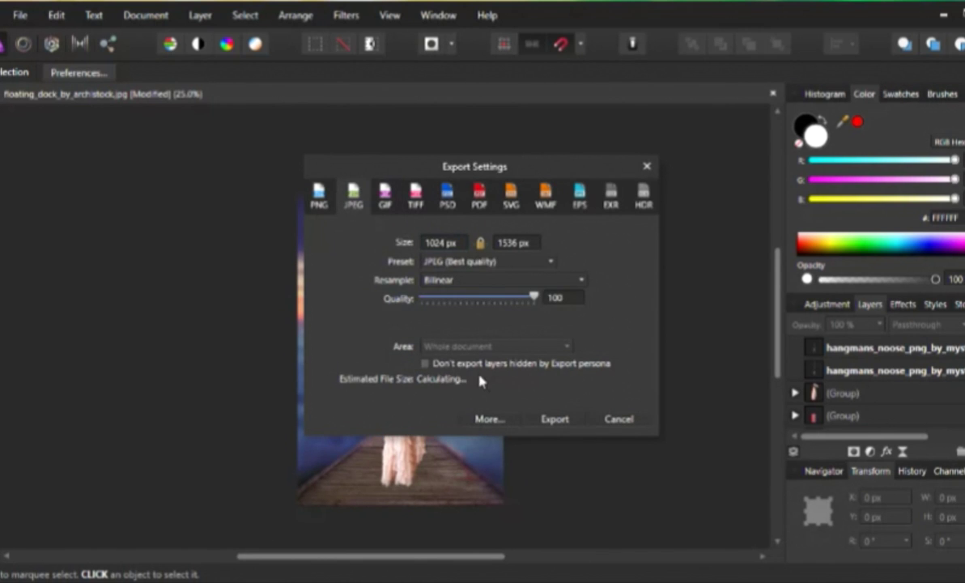